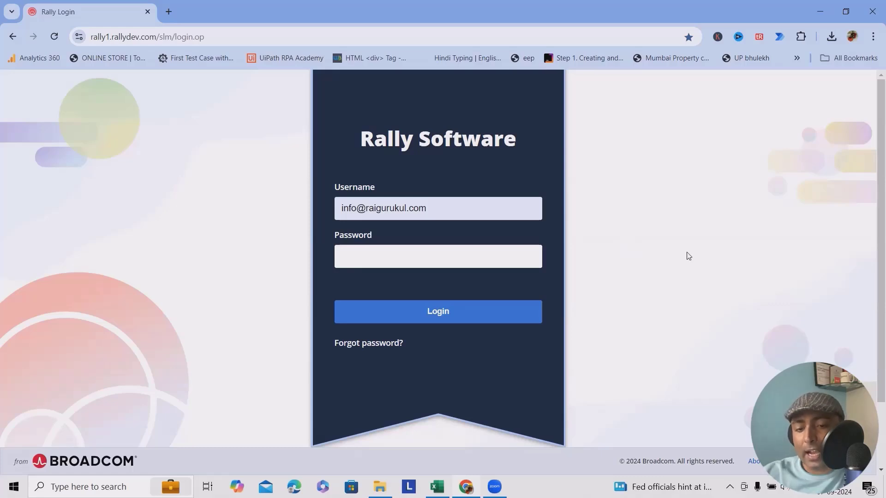
Sign in to Rally by entering the account password and submitting.
{"action": "left_click", "coordinate": [371, 259]}
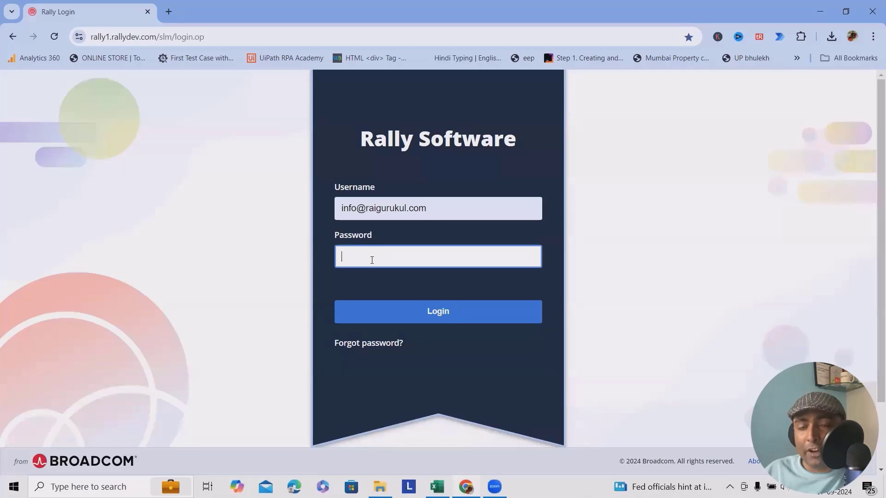
{"action": "type", "text": "********"}
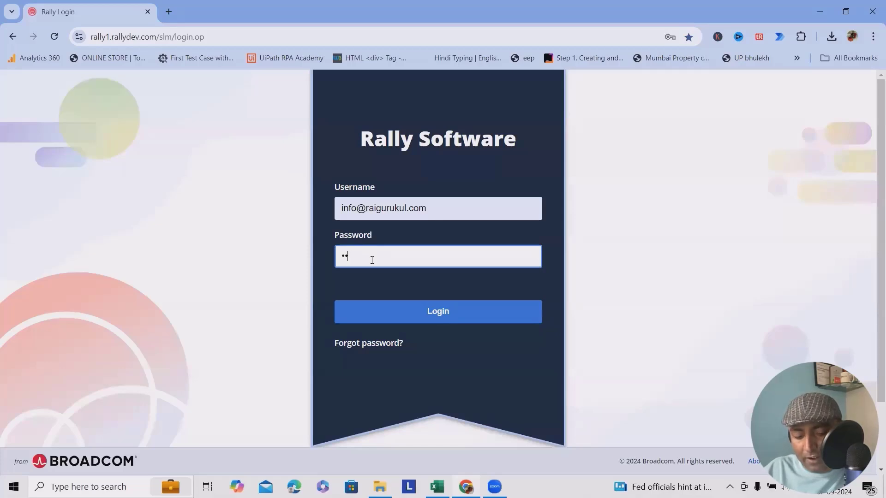
{"action": "type", "text": "***"}
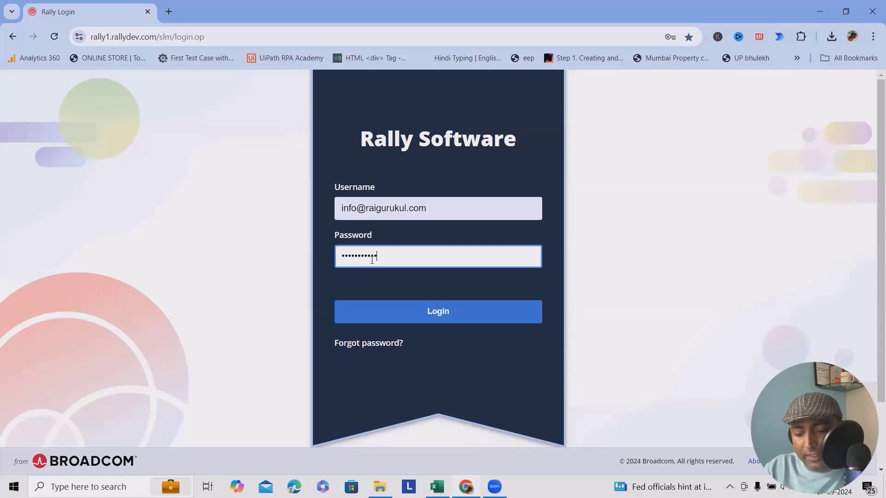
{"action": "key", "text": "Return"}
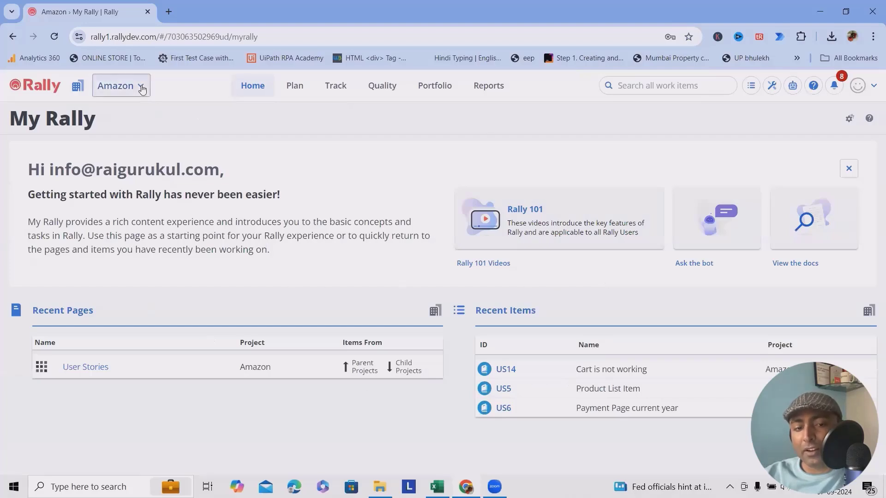
Open the project switcher at the top of Rally.
{"action": "left_click", "coordinate": [142, 87]}
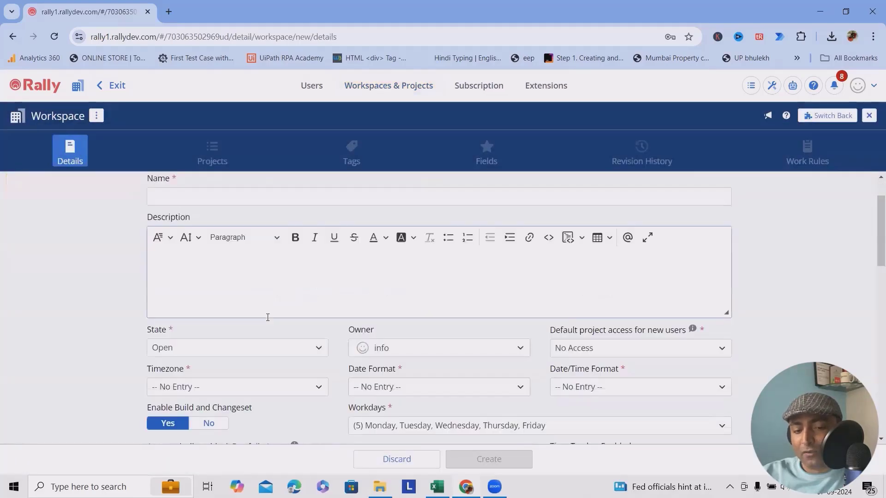
Enter 'Ecommerce' as the new workspace's name, then move to the Description field.
{"action": "left_click", "coordinate": [192, 256]}
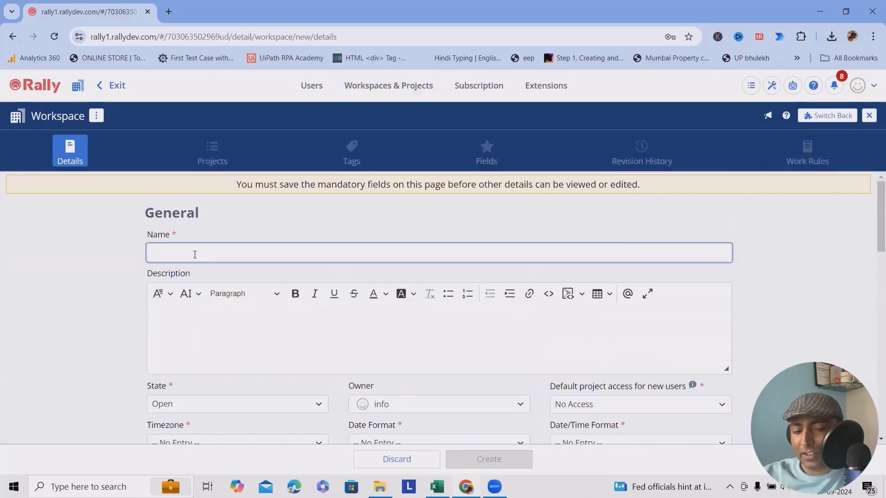
{"action": "scroll", "coordinate": [198, 265], "scroll_direction": "down", "scroll_amount": 1}
{"action": "scroll", "coordinate": [203, 275], "scroll_direction": "down", "scroll_amount": 2}
{"action": "scroll", "coordinate": [212, 263], "scroll_direction": "up", "scroll_amount": 3}
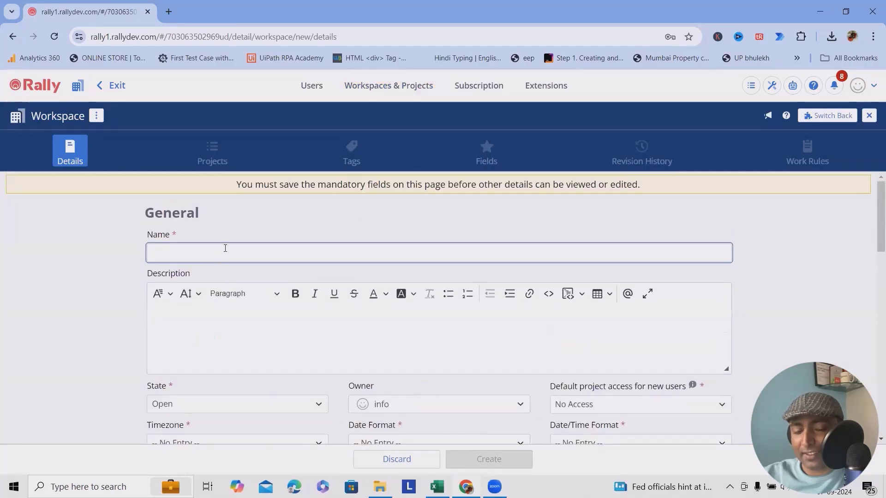
{"action": "type", "text": "E"}
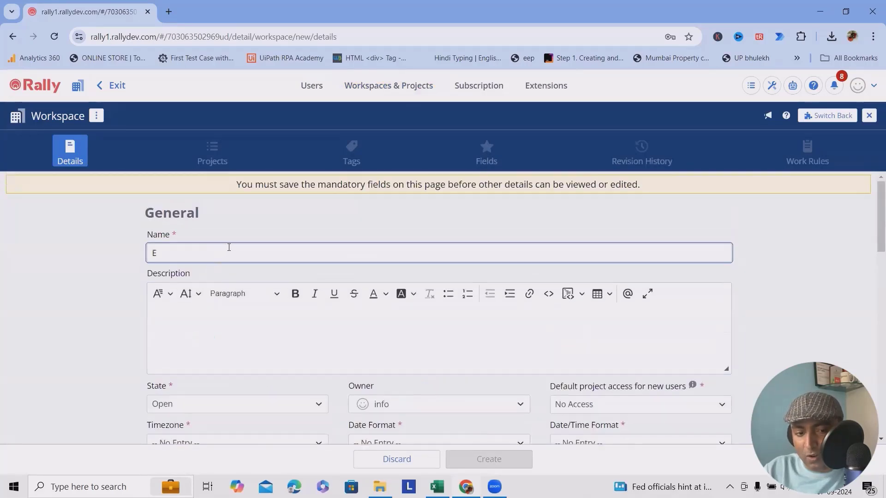
{"action": "type", "text": "commerce"}
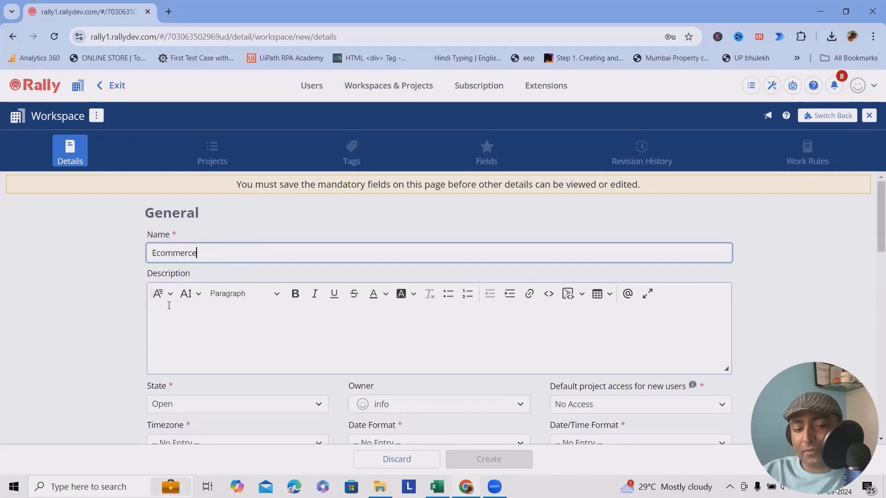
{"action": "left_click", "coordinate": [196, 321]}
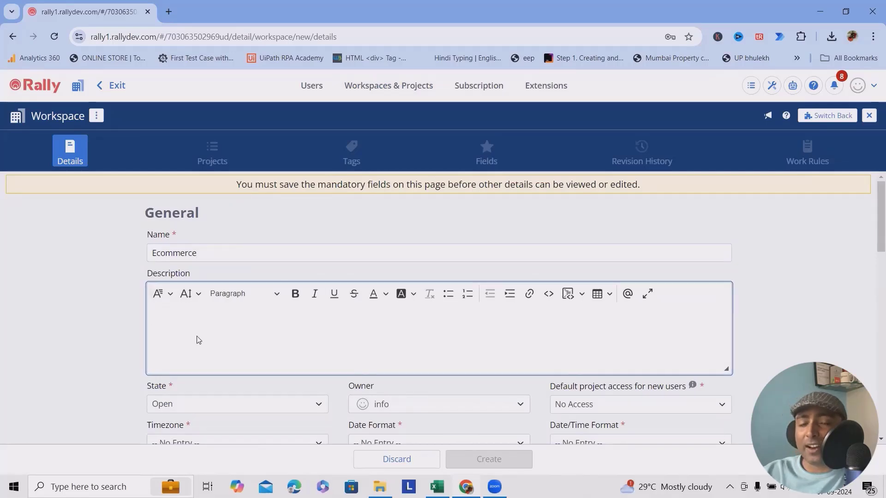
{"action": "scroll", "coordinate": [227, 377], "scroll_direction": "down", "scroll_amount": 3}
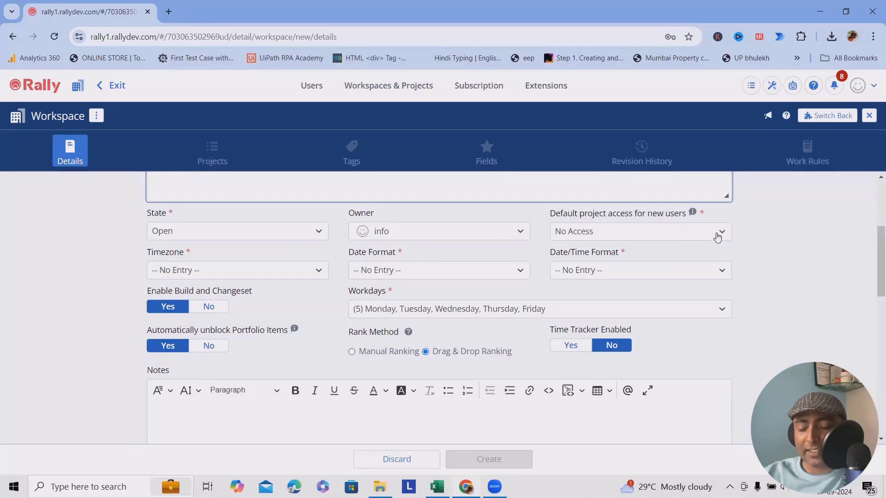
{"action": "left_click", "coordinate": [717, 237]}
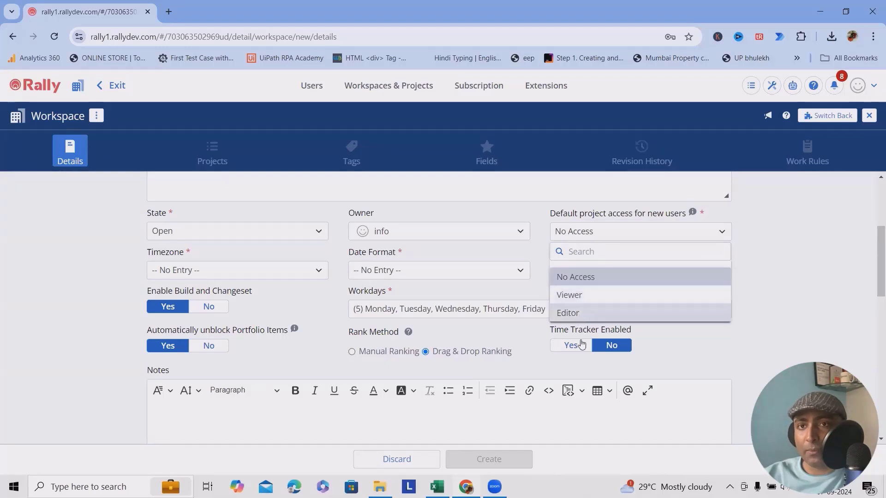
{"action": "left_click", "coordinate": [768, 295]}
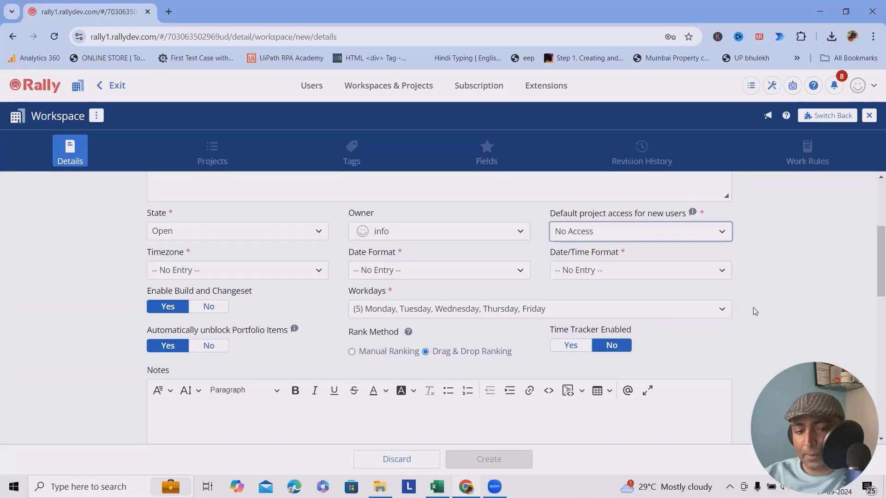
{"action": "left_click", "coordinate": [319, 272]}
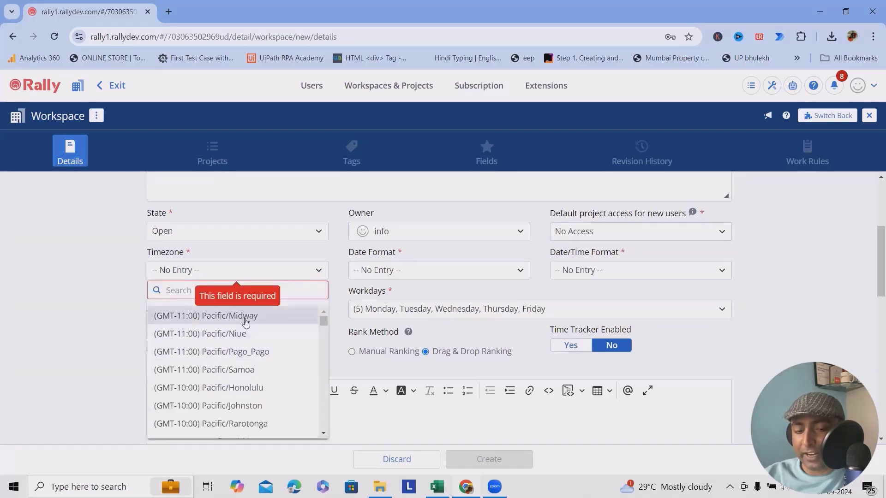
{"action": "left_click", "coordinate": [124, 299]}
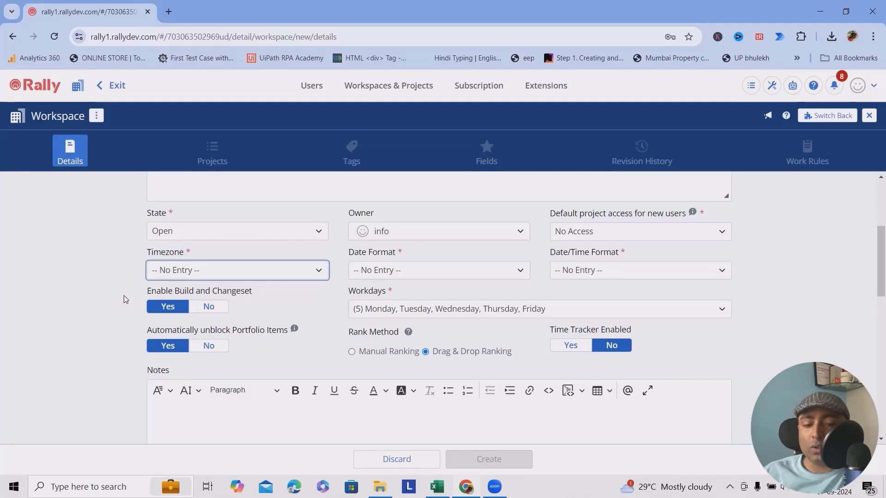
{"action": "left_click", "coordinate": [512, 271]}
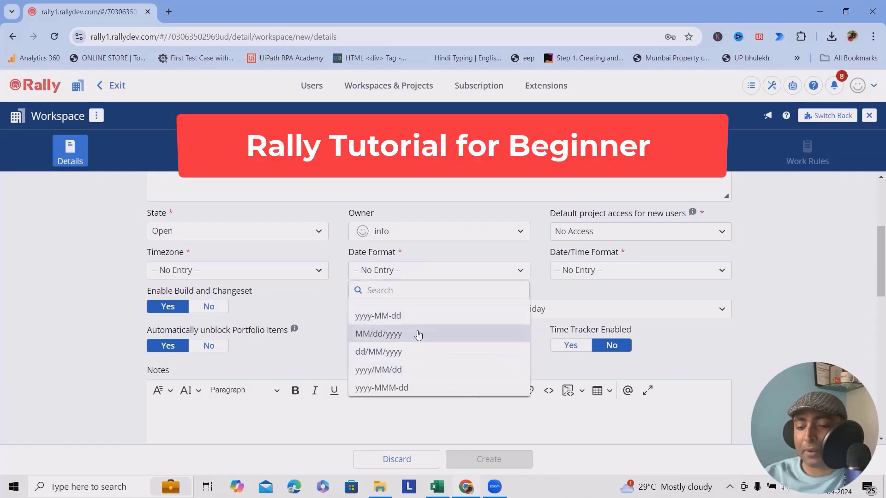
{"action": "left_click", "coordinate": [718, 273]}
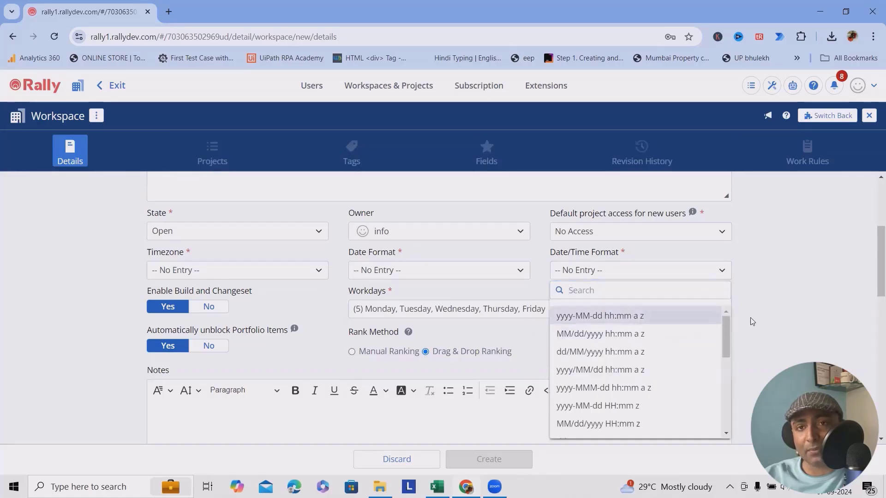
{"action": "scroll", "coordinate": [756, 322], "scroll_direction": "down", "scroll_amount": 4}
{"action": "scroll", "coordinate": [738, 336], "scroll_direction": "up", "scroll_amount": 3}
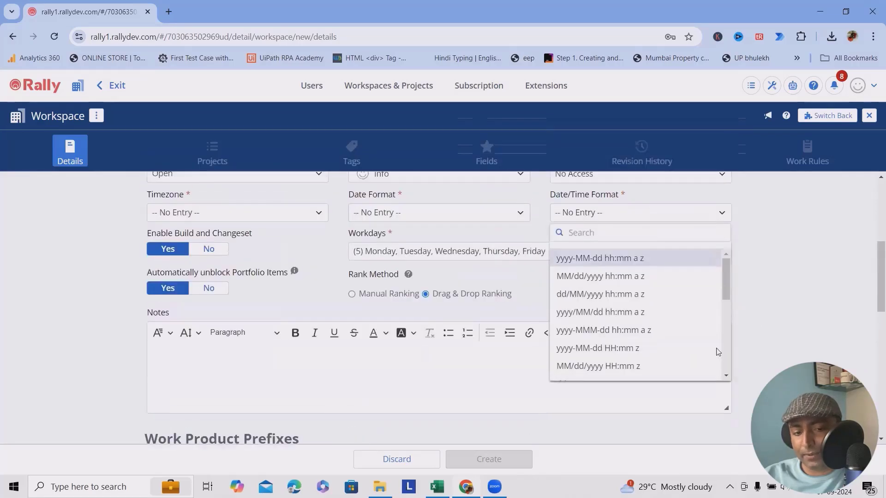
{"action": "left_click", "coordinate": [139, 293]}
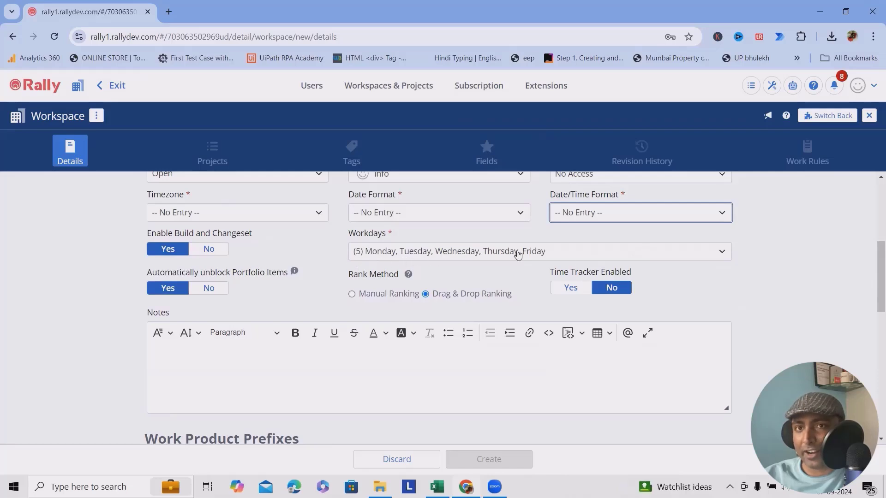
{"action": "left_click", "coordinate": [609, 254]}
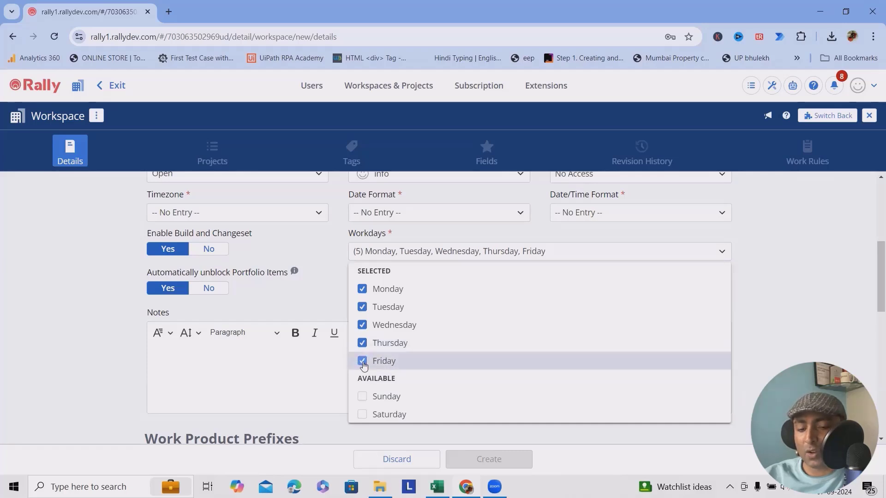
{"action": "left_click", "coordinate": [787, 310]}
{"action": "scroll", "coordinate": [281, 369], "scroll_direction": "down", "scroll_amount": 4}
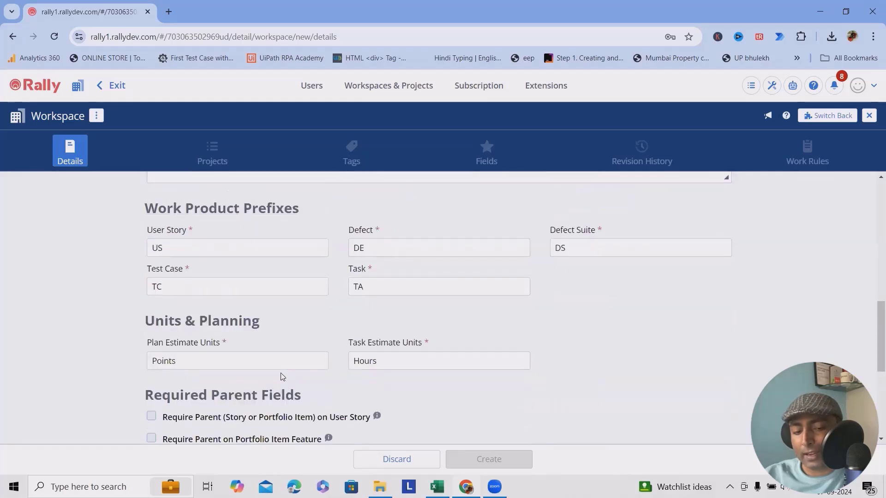
{"action": "scroll", "coordinate": [282, 371], "scroll_direction": "up", "scroll_amount": 2}
{"action": "scroll", "coordinate": [283, 377], "scroll_direction": "down", "scroll_amount": 2}
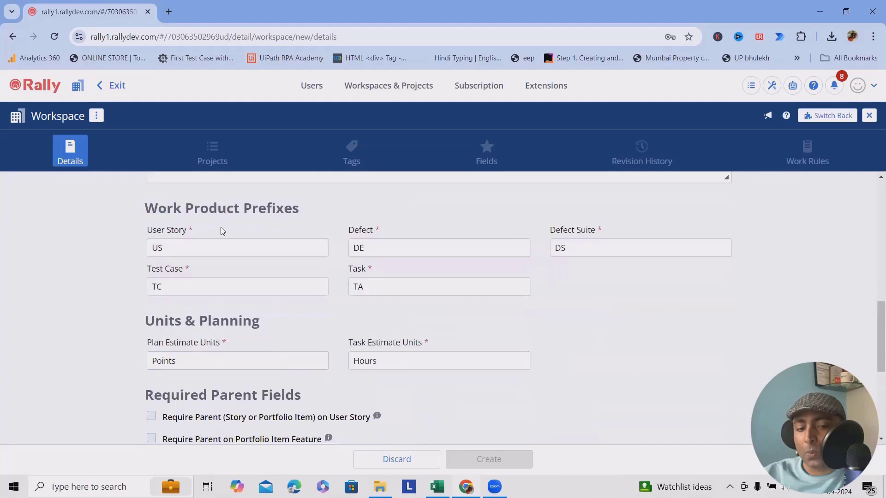
{"action": "scroll", "coordinate": [287, 247], "scroll_direction": "down", "scroll_amount": 1}
{"action": "scroll", "coordinate": [295, 276], "scroll_direction": "up", "scroll_amount": 2}
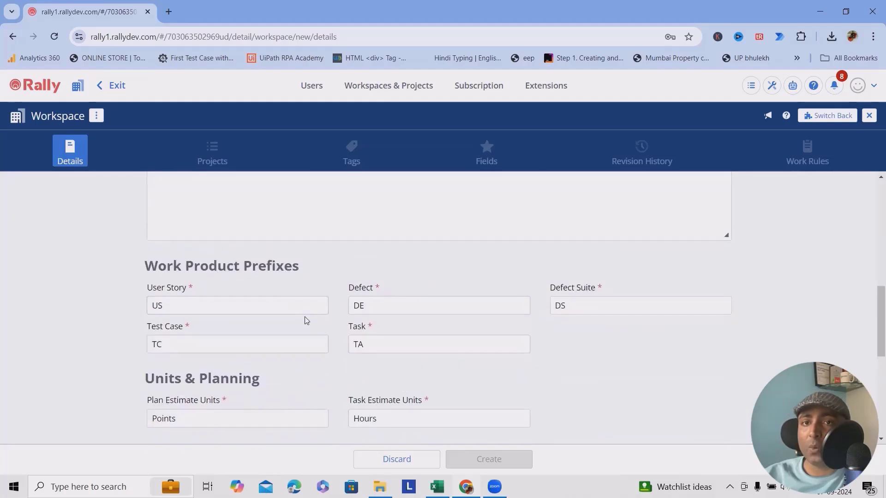
{"action": "left_click", "coordinate": [179, 302]}
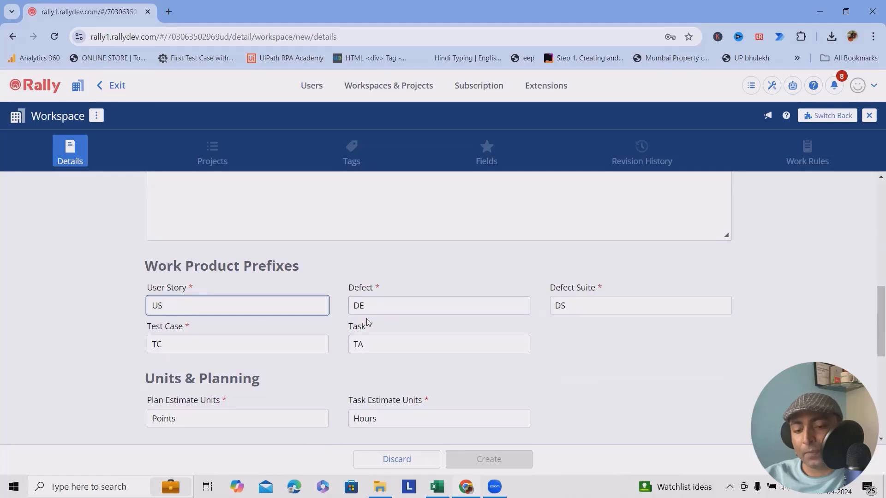
{"action": "left_click", "coordinate": [382, 302]}
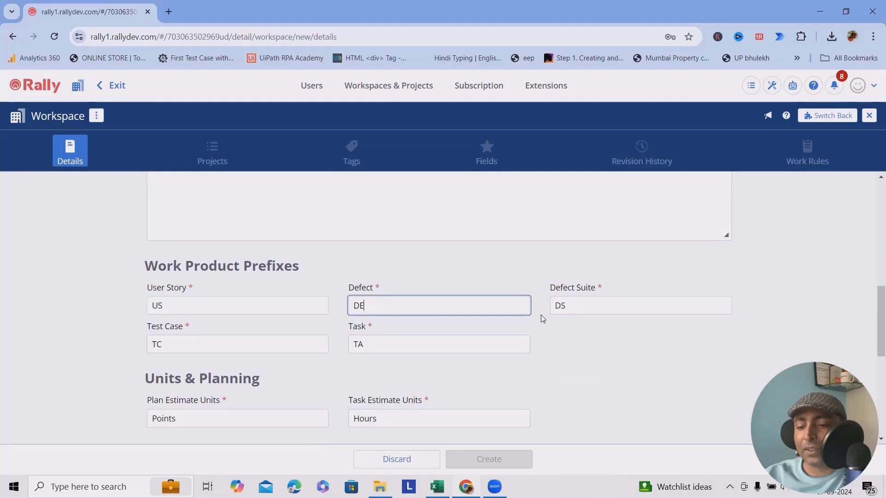
{"action": "left_click", "coordinate": [576, 308]}
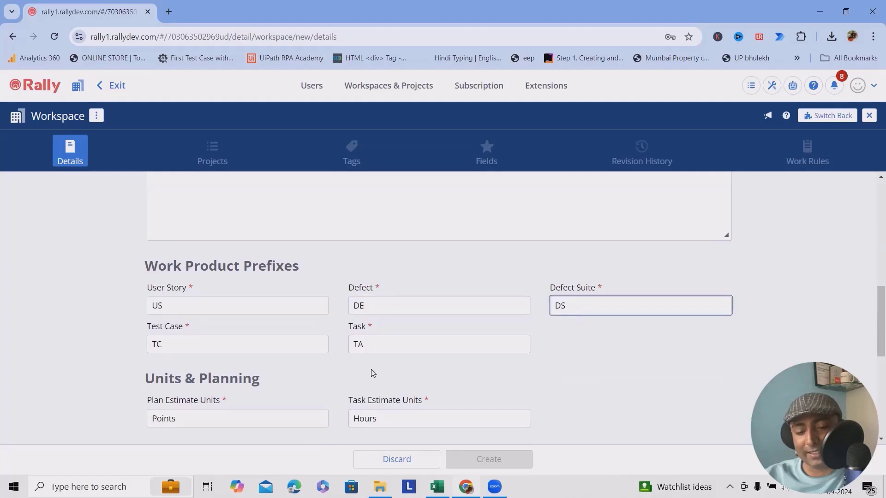
{"action": "scroll", "coordinate": [224, 348], "scroll_direction": "down", "scroll_amount": 2}
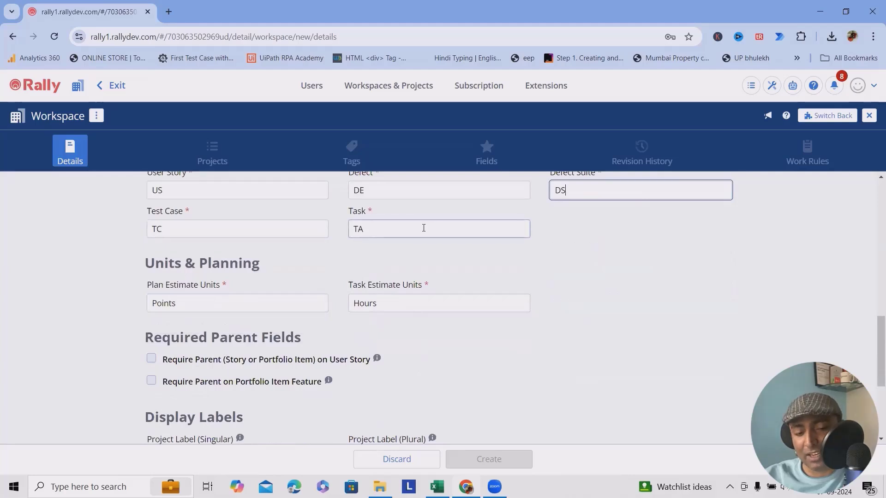
{"action": "scroll", "coordinate": [360, 282], "scroll_direction": "up", "scroll_amount": 2}
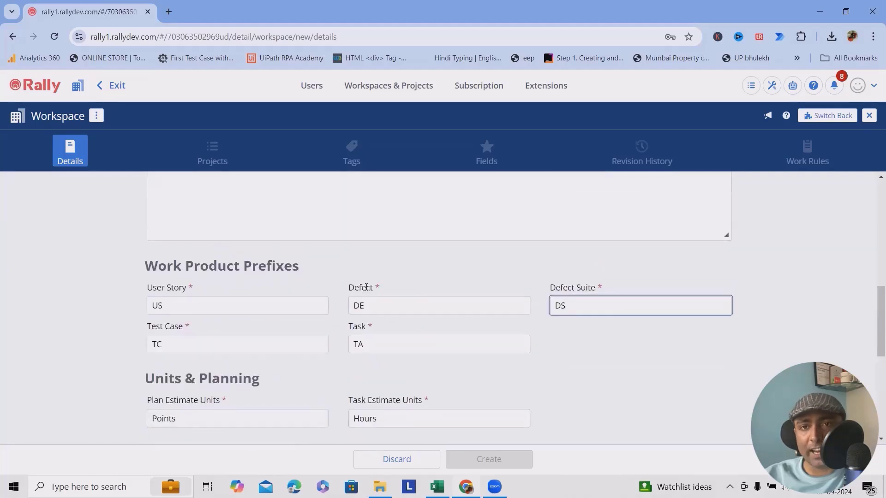
{"action": "scroll", "coordinate": [368, 290], "scroll_direction": "down", "scroll_amount": 4}
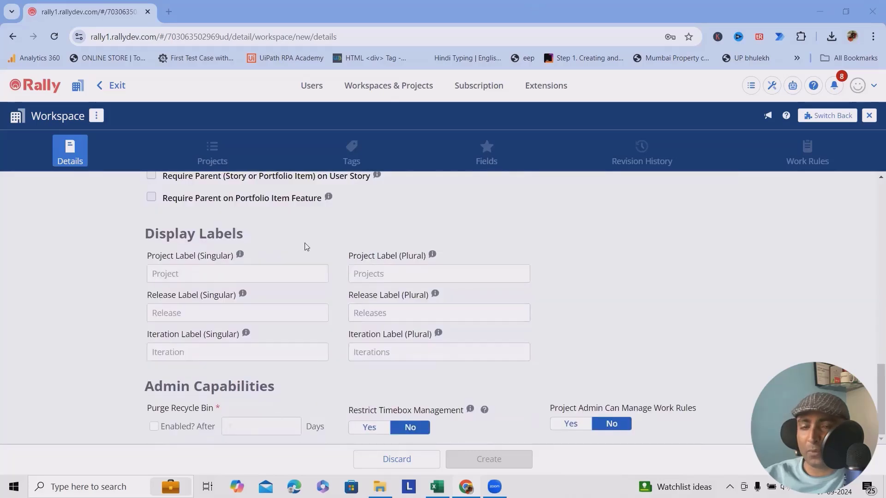
{"action": "scroll", "coordinate": [316, 253], "scroll_direction": "up", "scroll_amount": 5}
{"action": "scroll", "coordinate": [245, 431], "scroll_direction": "down", "scroll_amount": 5}
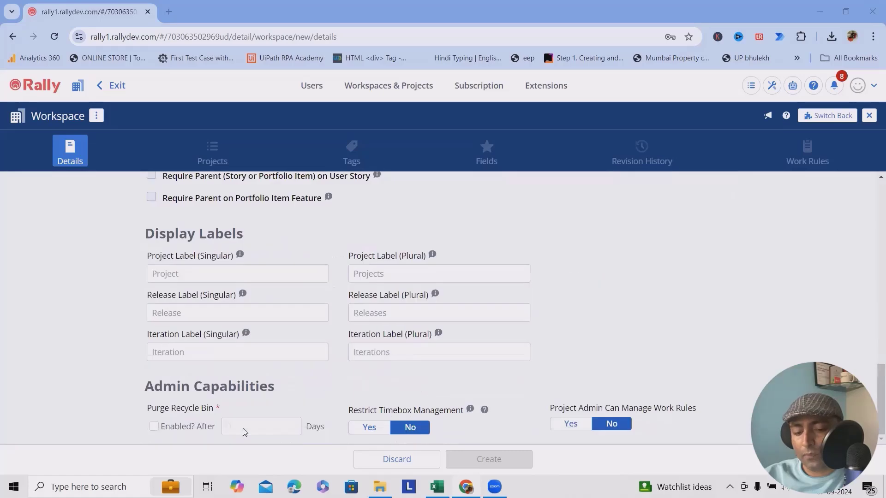
Enable recycle-bin purging and set it to purge after 2 days.
{"action": "left_click", "coordinate": [154, 427]}
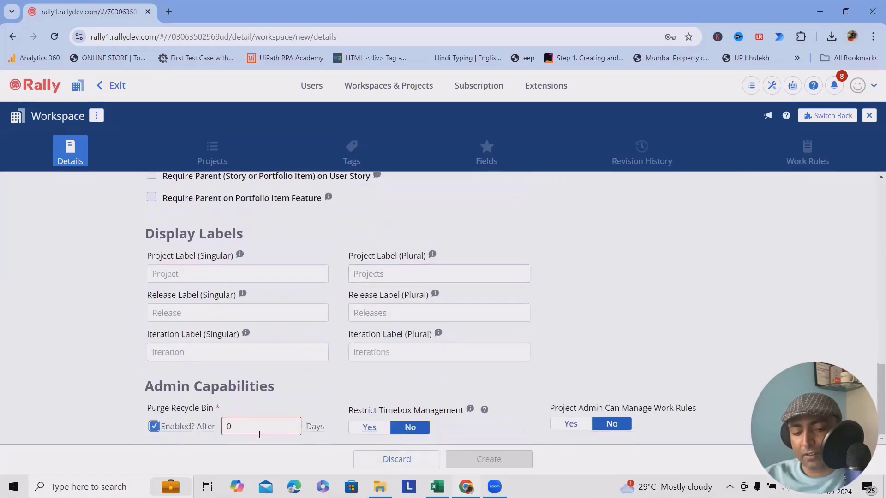
{"action": "left_click", "coordinate": [270, 427]}
{"action": "key", "text": "BackSpace"}
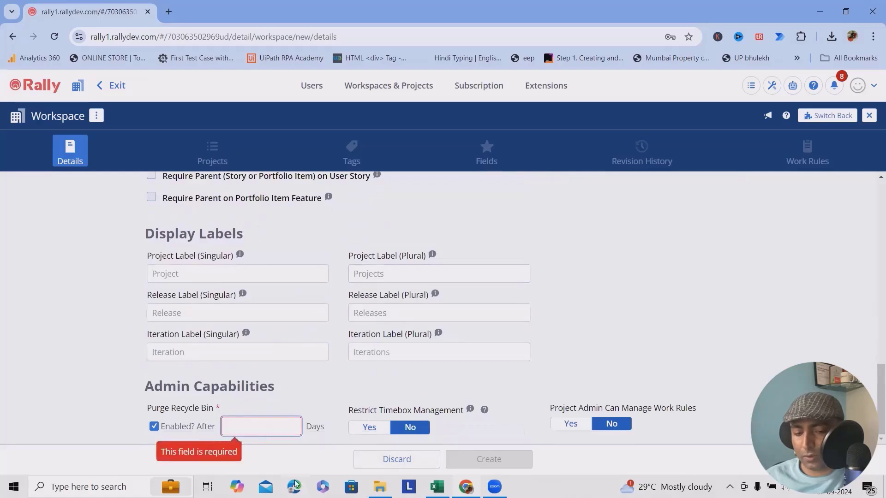
{"action": "type", "text": "2"}
{"action": "key", "text": "Num_Lock"}
{"action": "left_click", "coordinate": [570, 404]}
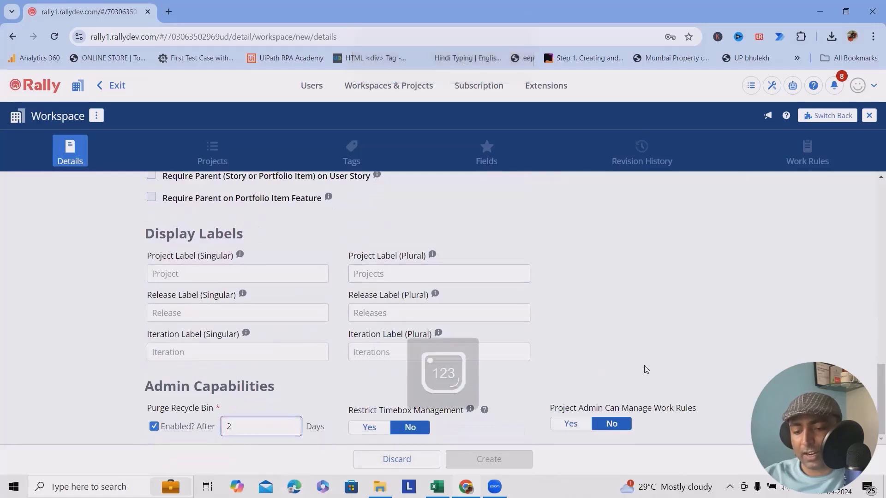
Set the timezone to (GMT+07:00) Indian/Christmas and create the Ecommerce workspace.
{"action": "scroll", "coordinate": [365, 241], "scroll_direction": "up", "scroll_amount": 5}
{"action": "scroll", "coordinate": [285, 283], "scroll_direction": "down", "scroll_amount": 2}
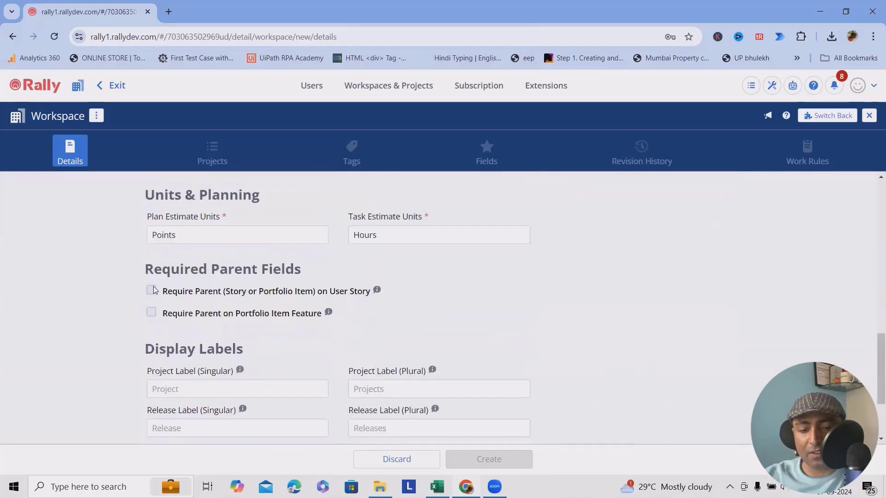
{"action": "scroll", "coordinate": [282, 310], "scroll_direction": "up", "scroll_amount": 10}
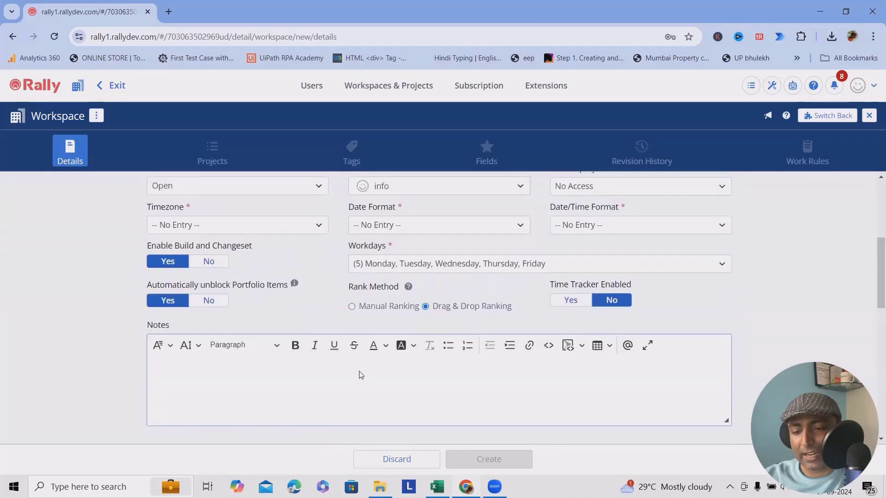
{"action": "scroll", "coordinate": [360, 385], "scroll_direction": "up", "scroll_amount": 3}
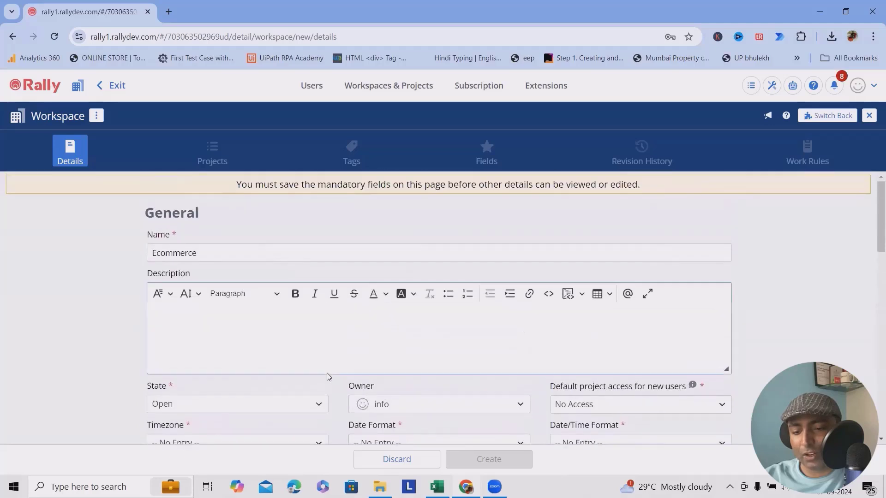
{"action": "scroll", "coordinate": [335, 368], "scroll_direction": "down", "scroll_amount": 3}
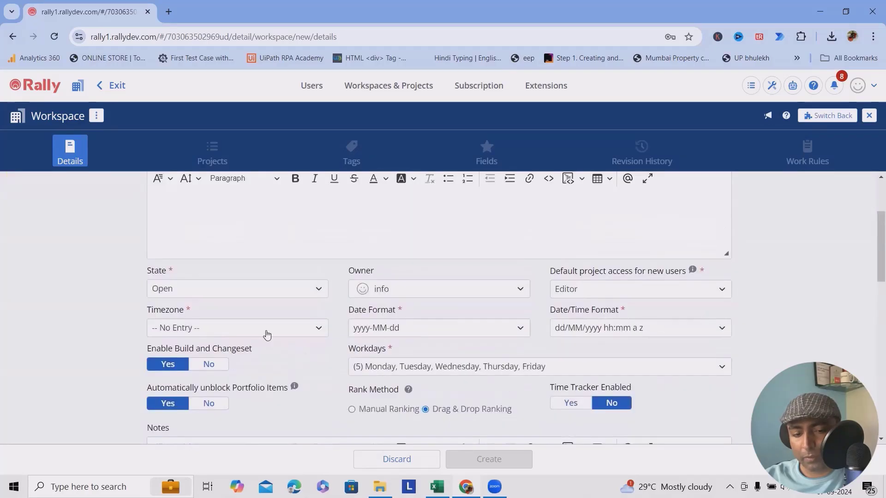
{"action": "left_click", "coordinate": [277, 335]}
{"action": "scroll", "coordinate": [254, 231], "scroll_direction": "down", "scroll_amount": 1}
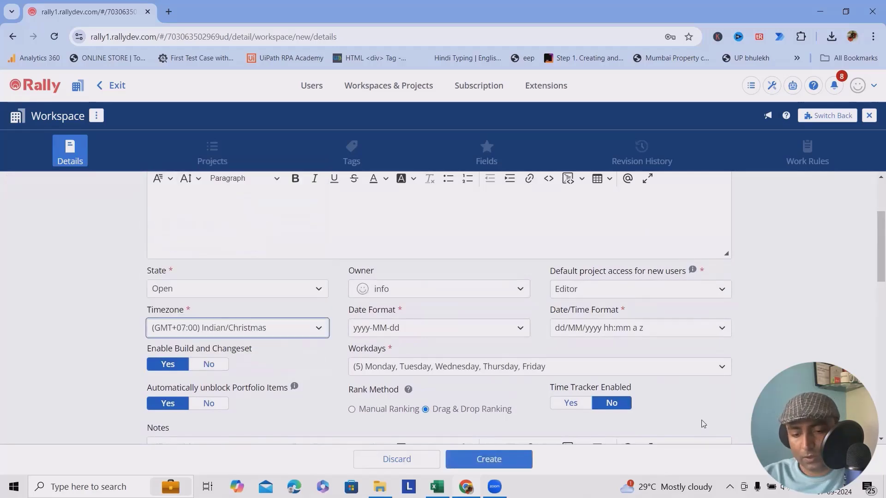
{"action": "scroll", "coordinate": [514, 449], "scroll_direction": "down", "scroll_amount": 3}
{"action": "left_click", "coordinate": [508, 455]}
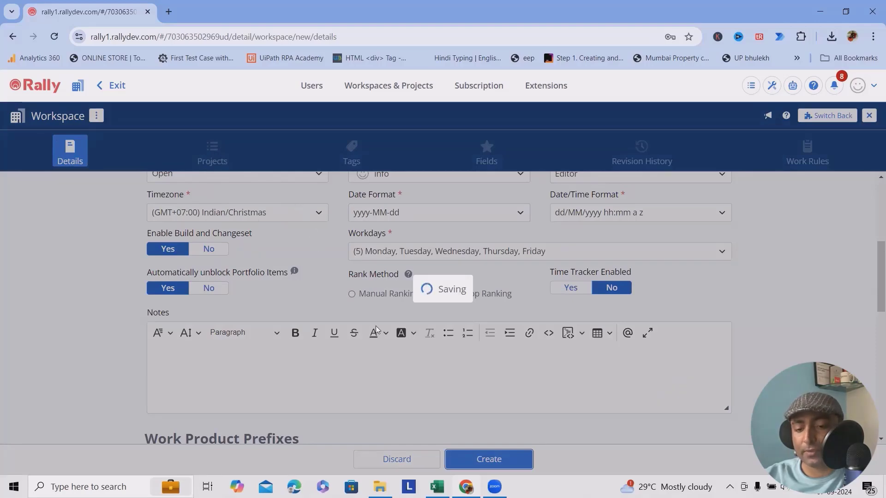
{"action": "scroll", "coordinate": [473, 470], "scroll_direction": "down", "scroll_amount": 10}
{"action": "scroll", "coordinate": [486, 471], "scroll_direction": "up", "scroll_amount": 10}
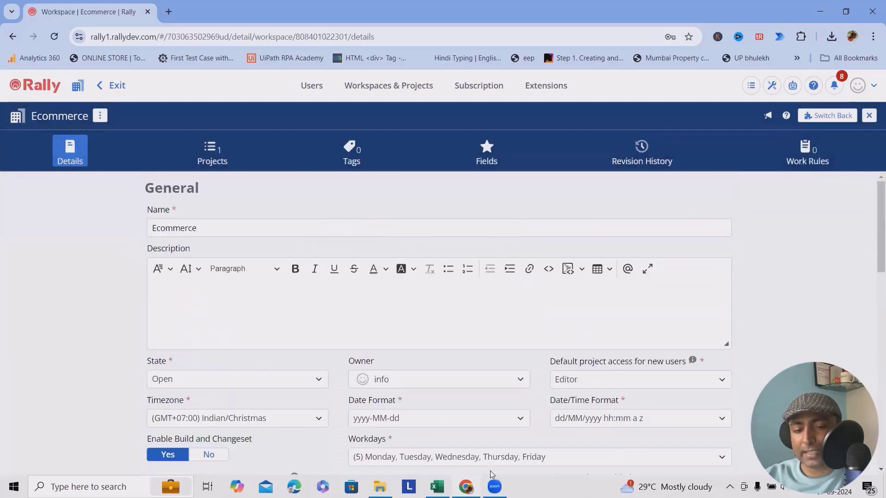
Add a new project named ABC in the Ecommerce workspace's Projects list.
{"action": "left_click", "coordinate": [211, 154]}
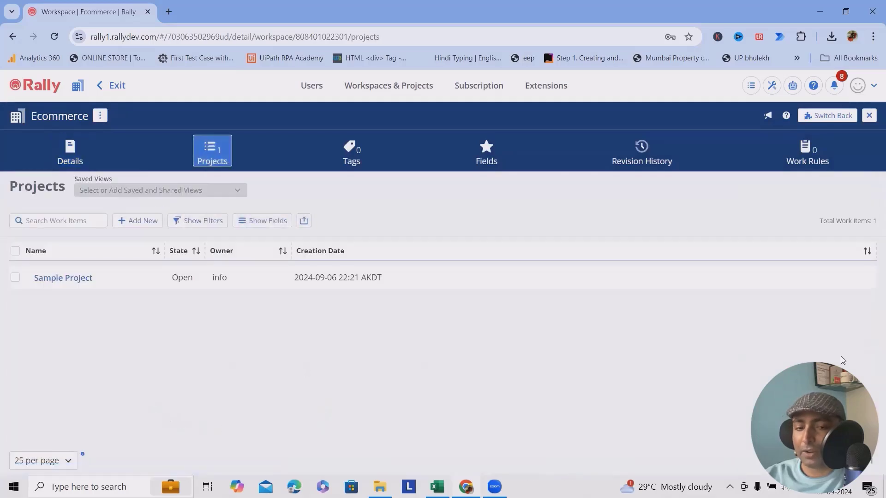
{"action": "left_click", "coordinate": [142, 221]}
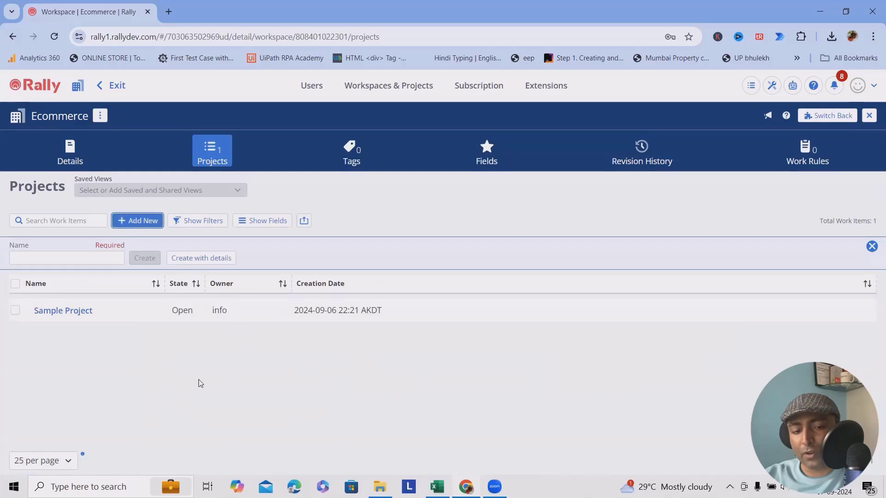
{"action": "left_click", "coordinate": [34, 257]}
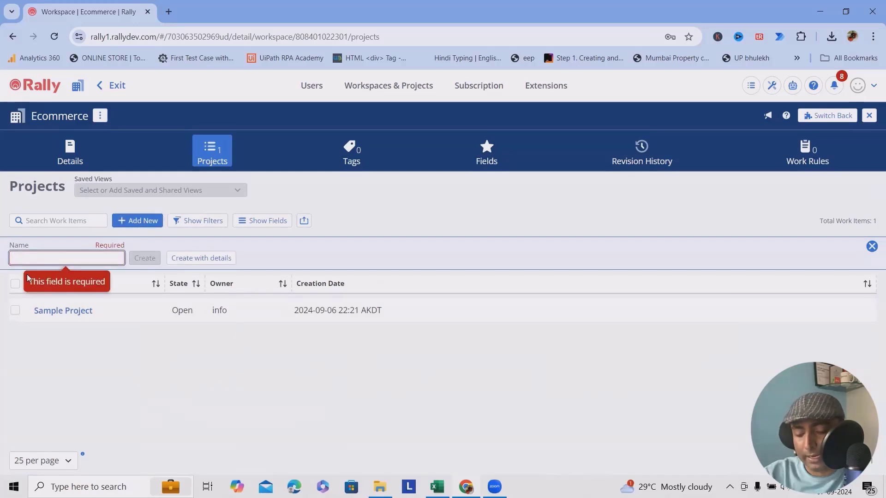
{"action": "type", "text": "ABC"}
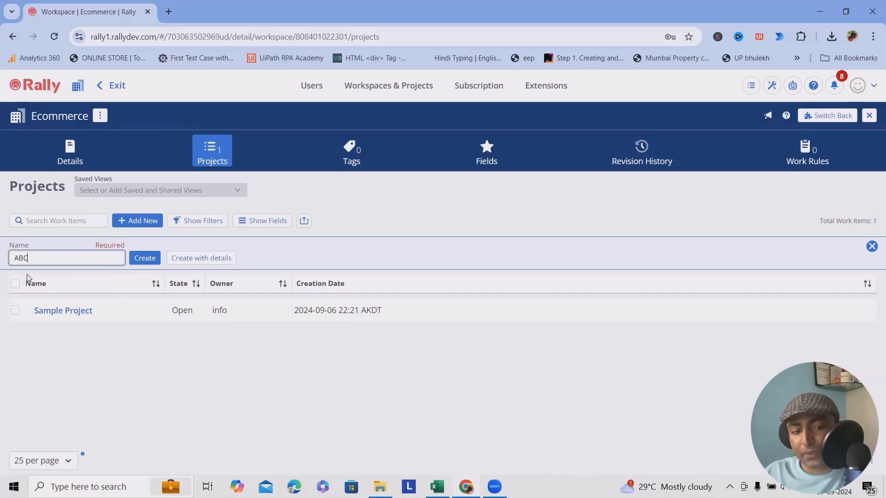
{"action": "left_click", "coordinate": [144, 258]}
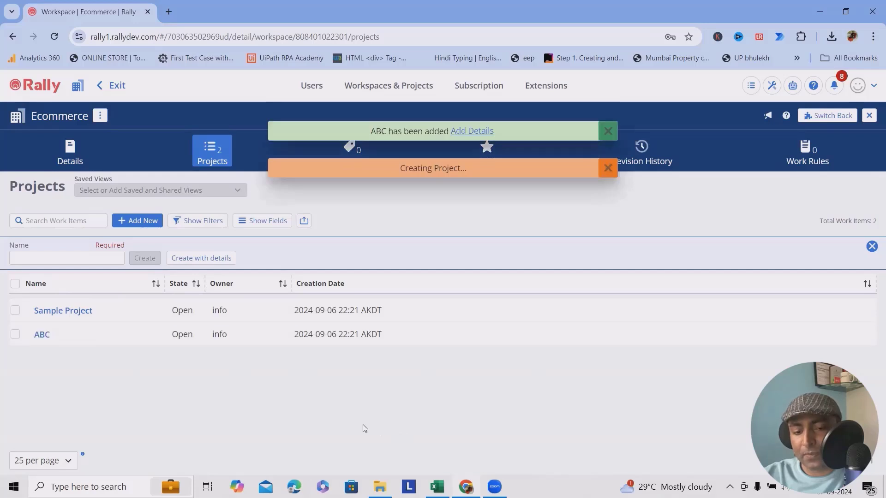
Open project ABC and browse its Children, Users, Revision History and Work Rules, ending on Children.
{"action": "left_click", "coordinate": [45, 334]}
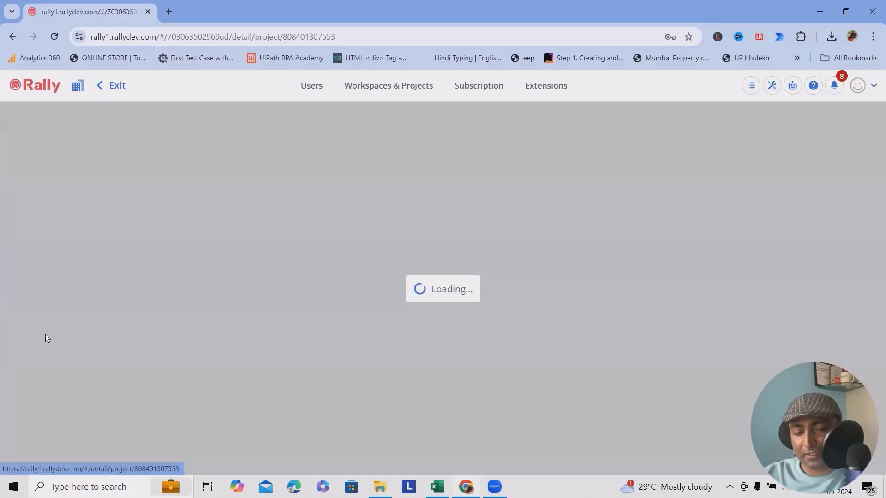
{"action": "scroll", "coordinate": [79, 317], "scroll_direction": "down", "scroll_amount": 2}
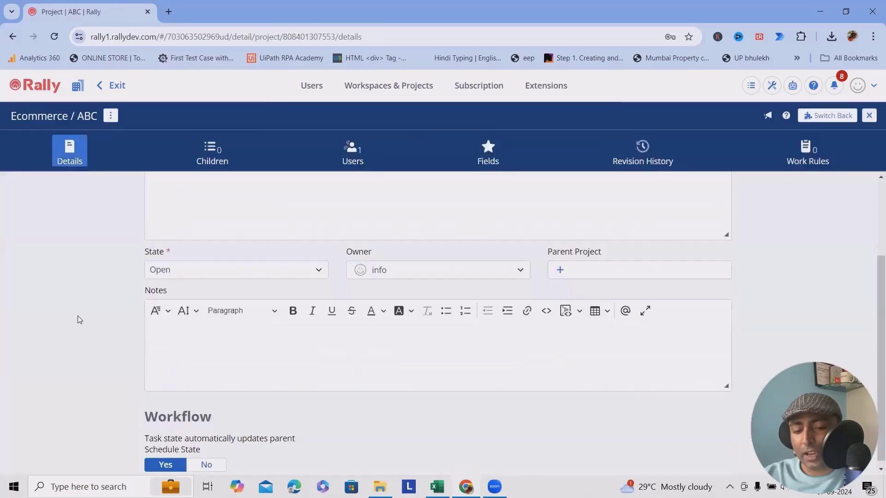
{"action": "scroll", "coordinate": [255, 399], "scroll_direction": "up", "scroll_amount": 2}
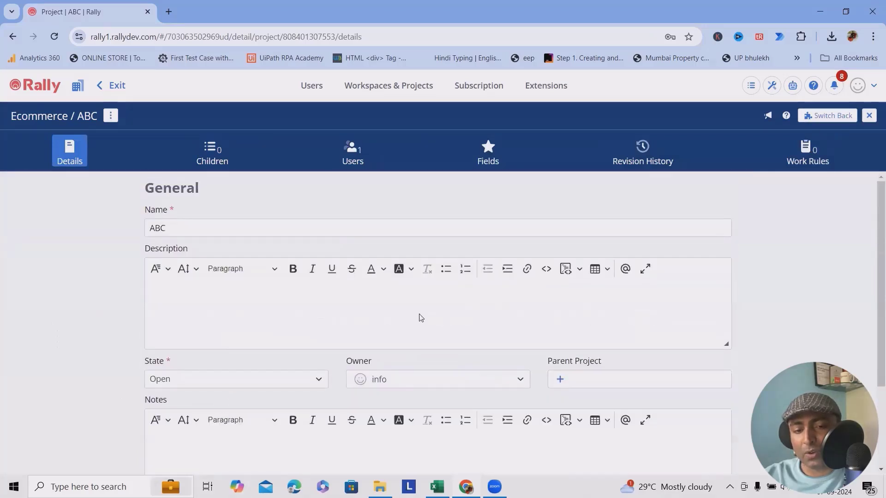
{"action": "left_click", "coordinate": [210, 152]}
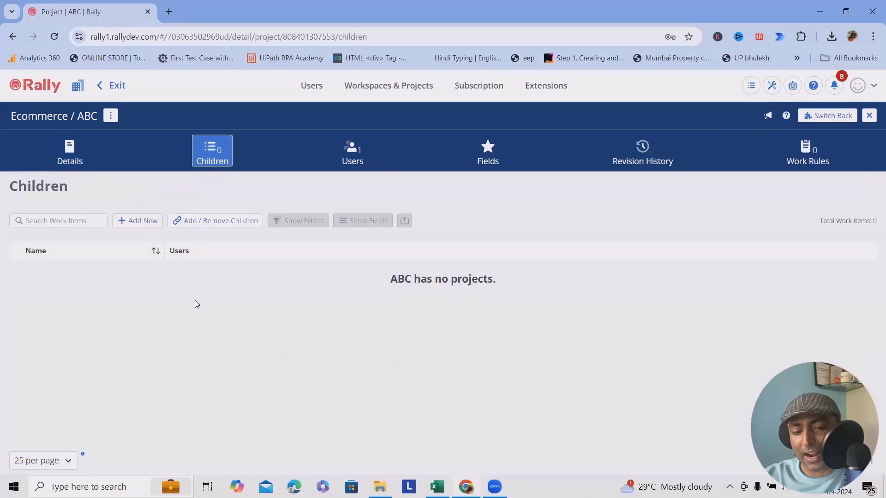
{"action": "left_click", "coordinate": [358, 154]}
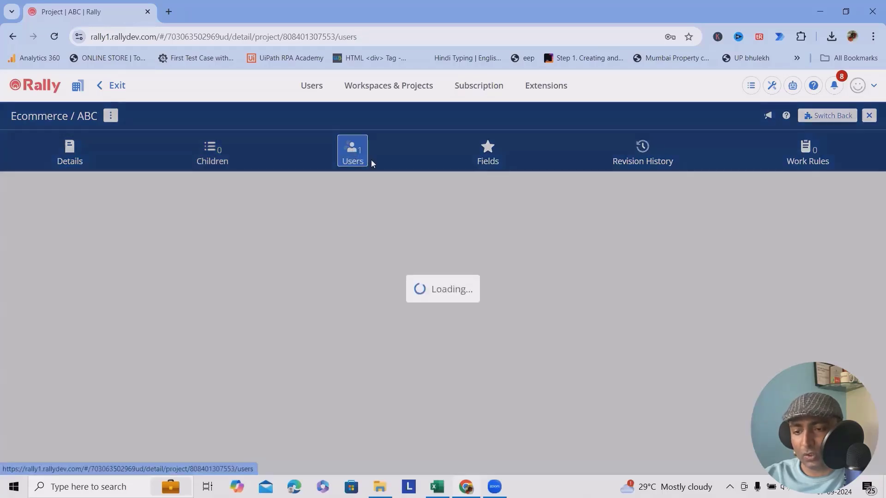
{"action": "left_click", "coordinate": [644, 158]}
{"action": "left_click", "coordinate": [796, 148]}
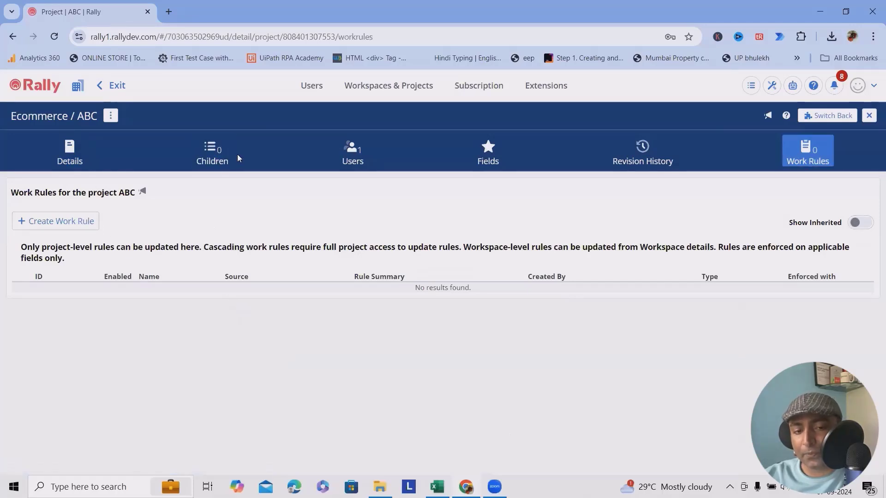
{"action": "left_click", "coordinate": [217, 159]}
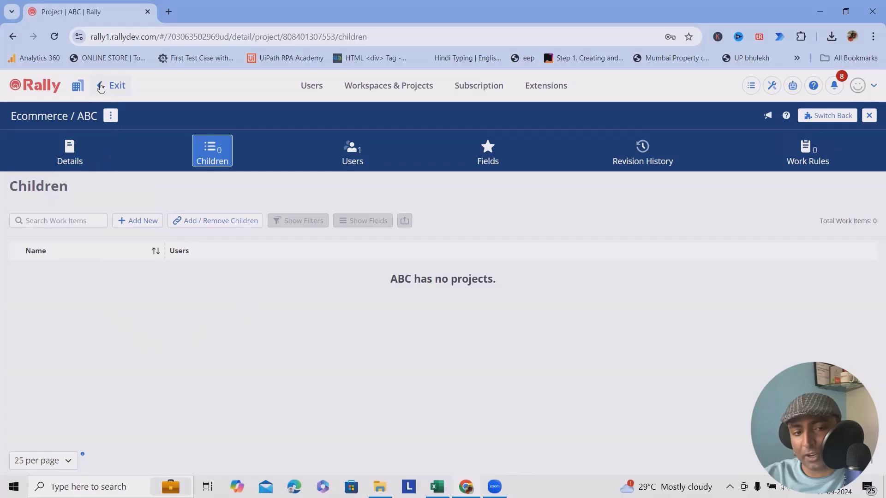
Exit project administration and return to the My Rally home page.
{"action": "left_click", "coordinate": [110, 85]}
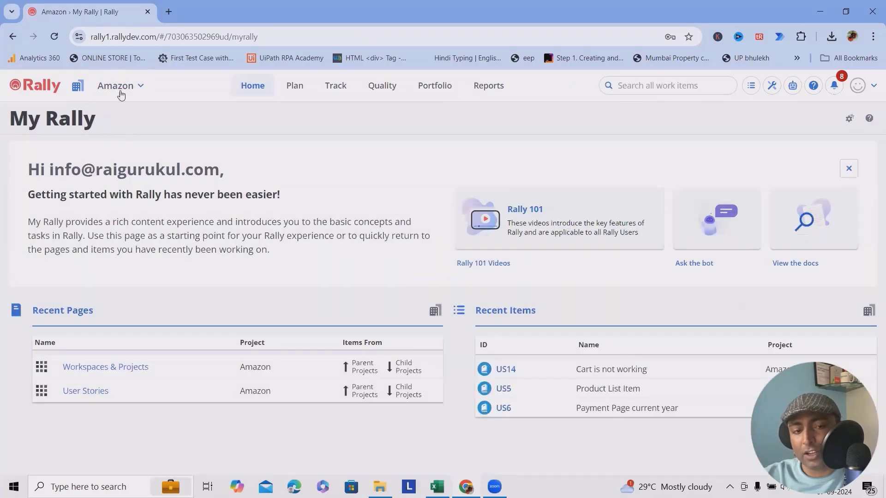
{"action": "left_click", "coordinate": [139, 88]}
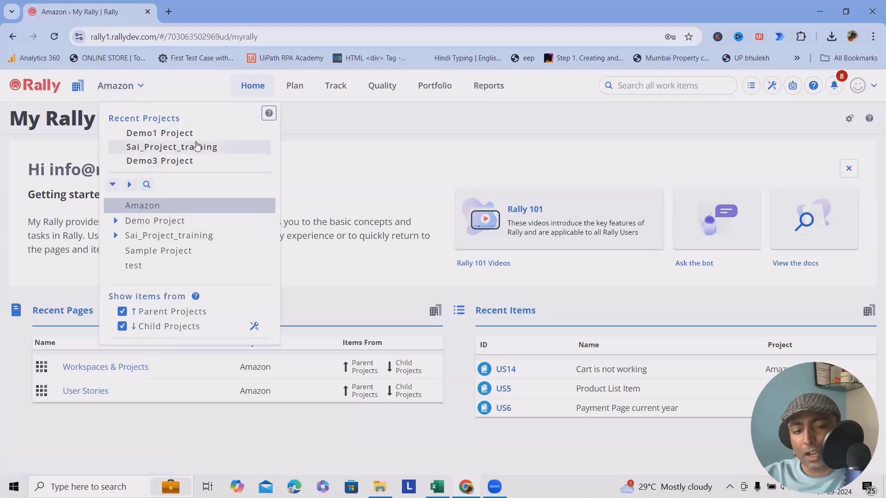
{"action": "left_click", "coordinate": [55, 37]}
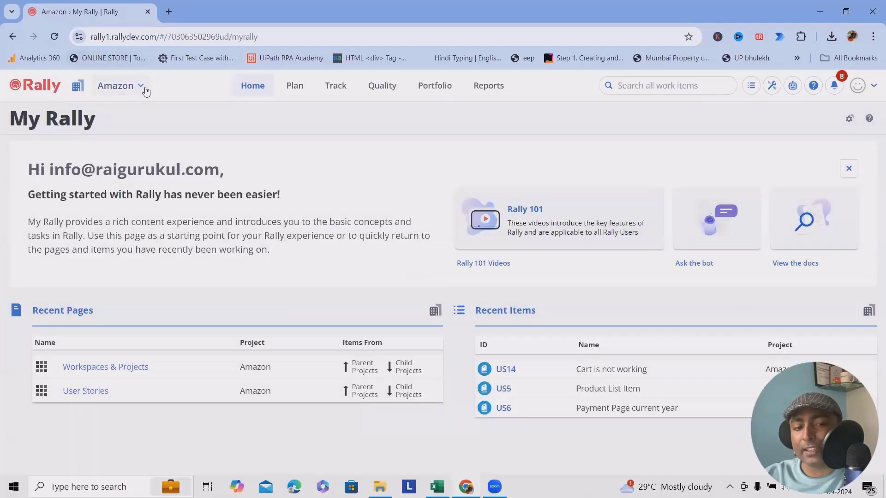
{"action": "left_click", "coordinate": [141, 86]}
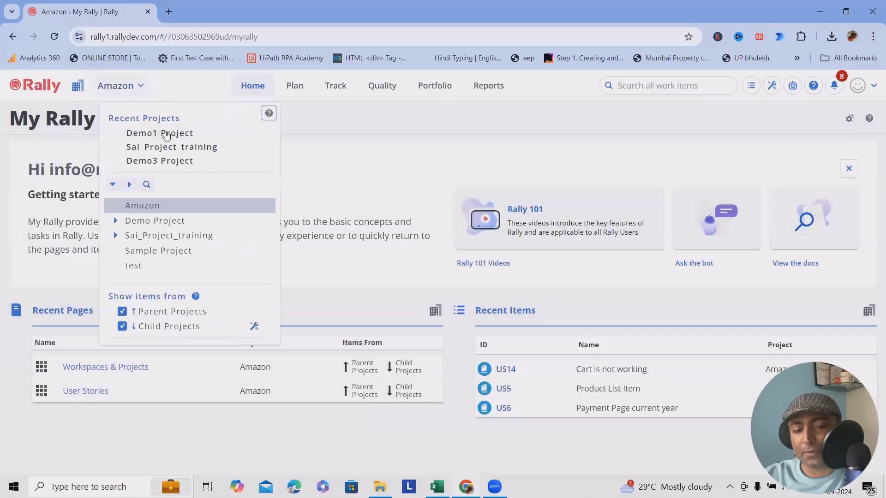
Switch to the Ecommerce workspace and confirm ABC is its current project.
{"action": "left_click", "coordinate": [77, 86]}
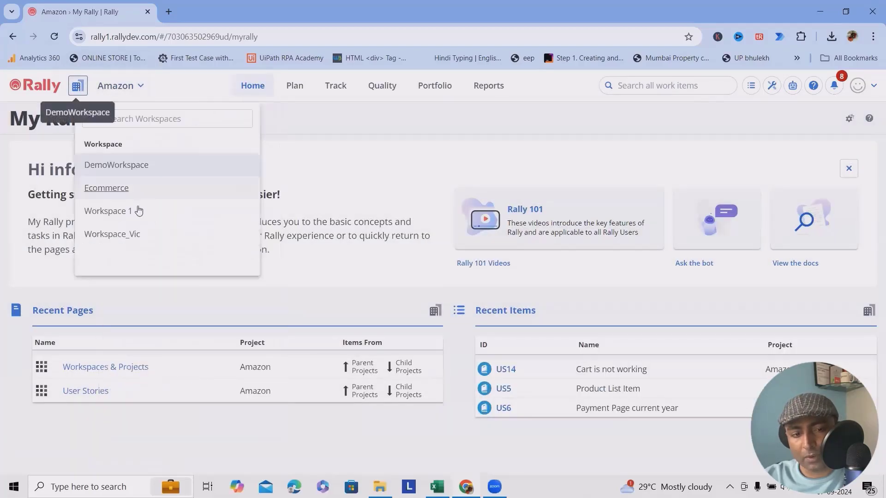
{"action": "left_click", "coordinate": [108, 188]}
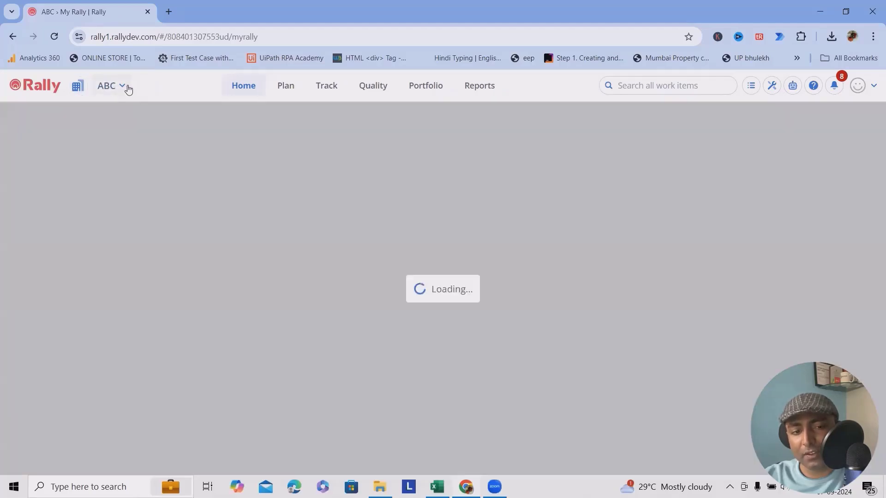
{"action": "left_click", "coordinate": [123, 86]}
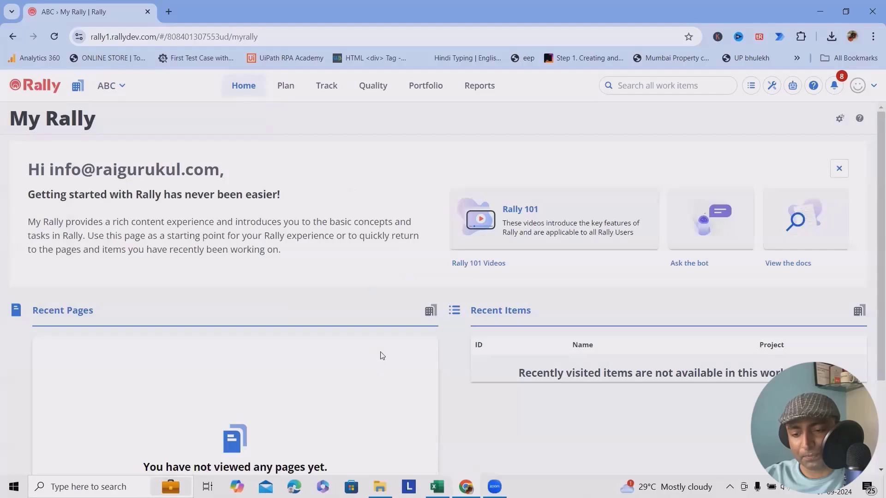
{"action": "scroll", "coordinate": [380, 355], "scroll_direction": "down", "scroll_amount": 1}
{"action": "scroll", "coordinate": [379, 358], "scroll_direction": "up", "scroll_amount": 1}
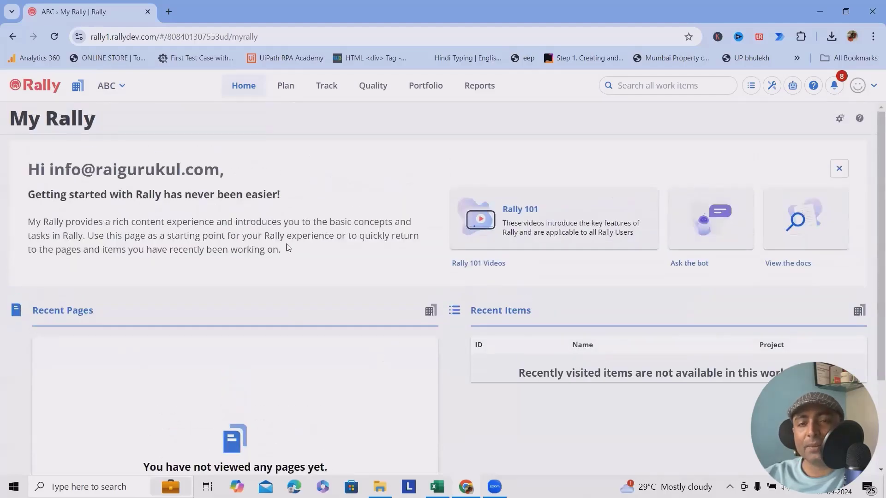
Open ABC's empty Backlog from the Plan menu, then open a new browser tab.
{"action": "left_click", "coordinate": [284, 87]}
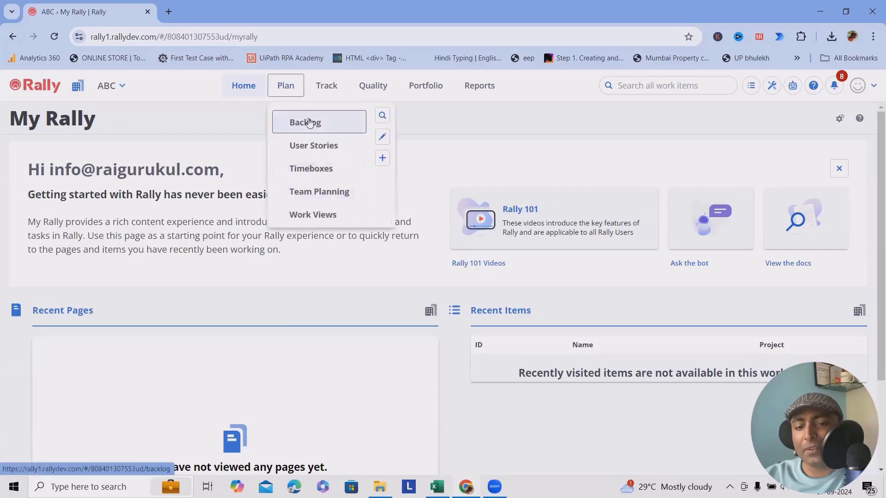
{"action": "left_click", "coordinate": [327, 131]}
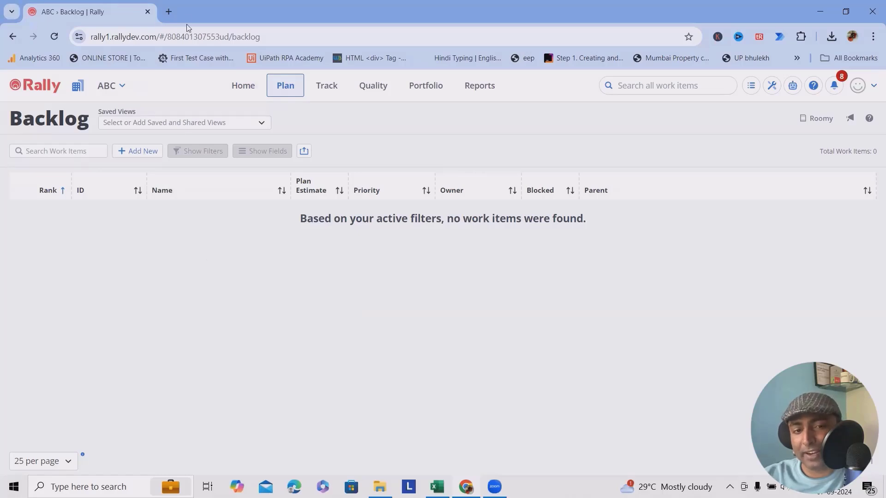
{"action": "left_click", "coordinate": [168, 12]}
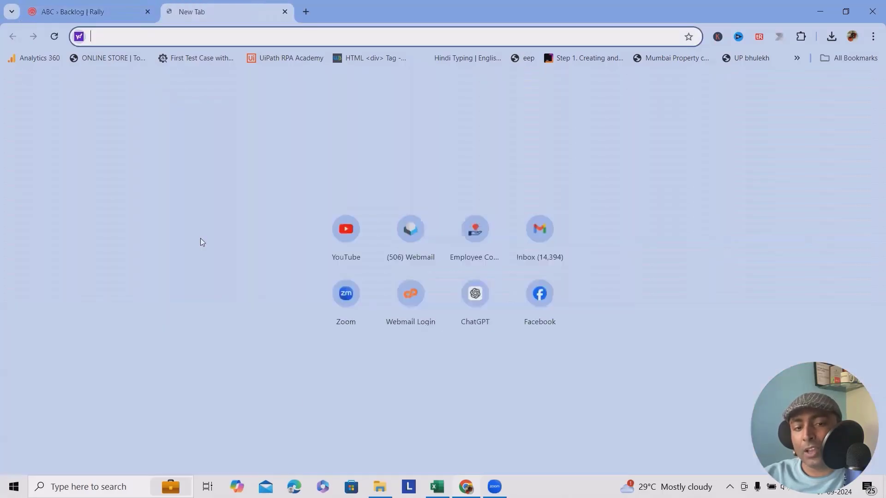
Search YouTube for raigurukul and open the tutorial channel.
{"action": "left_click", "coordinate": [353, 264]}
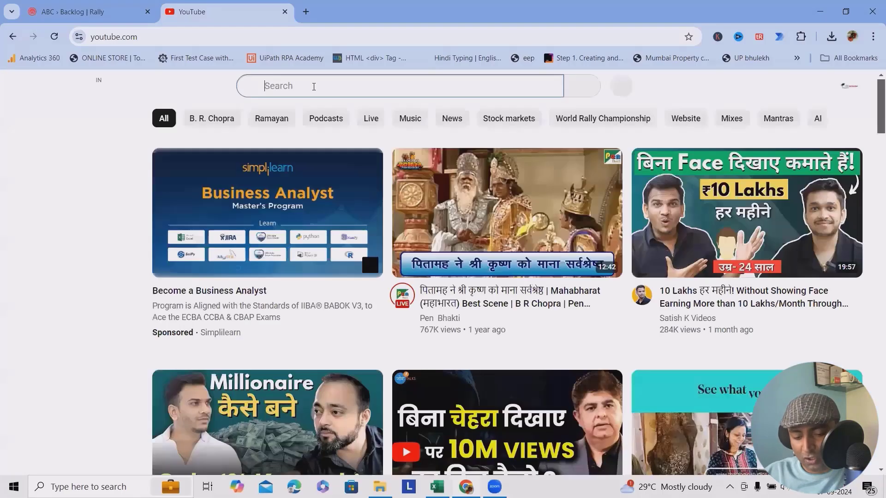
{"action": "left_click", "coordinate": [312, 87]}
{"action": "type", "text": "rai"}
{"action": "left_click", "coordinate": [305, 119]}
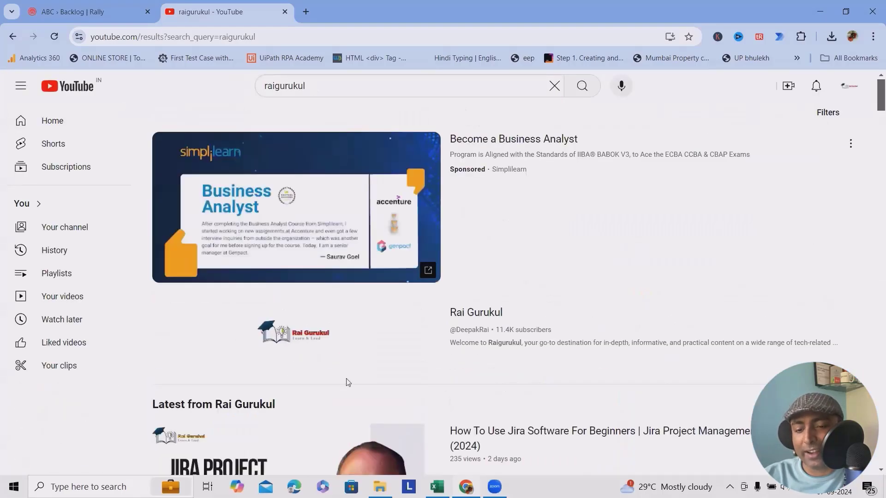
{"action": "left_click", "coordinate": [419, 291]}
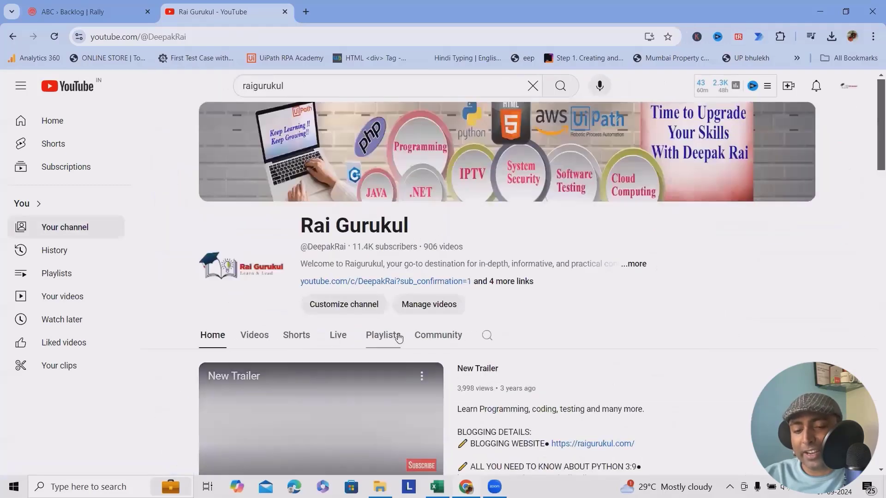
Open the CA Agile Central playlist from the channel's Playlists.
{"action": "left_click", "coordinate": [389, 337]}
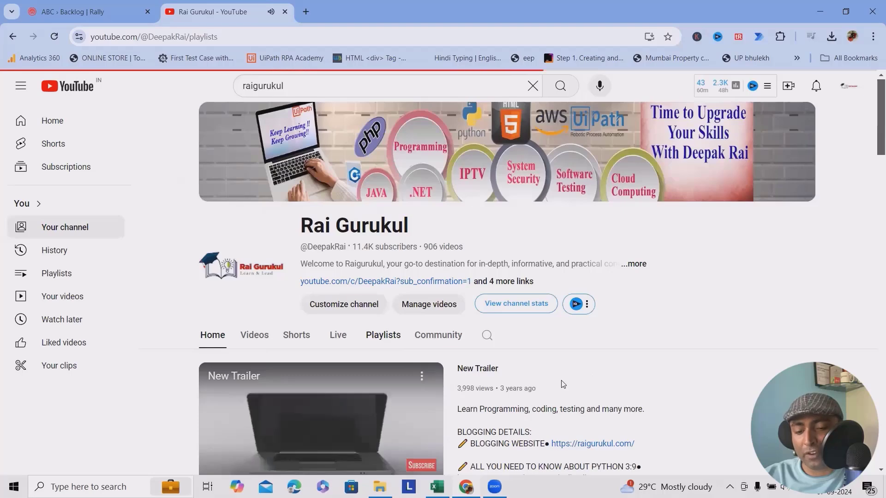
{"action": "scroll", "coordinate": [550, 392], "scroll_direction": "down", "scroll_amount": 5}
{"action": "scroll", "coordinate": [421, 400], "scroll_direction": "down", "scroll_amount": 3}
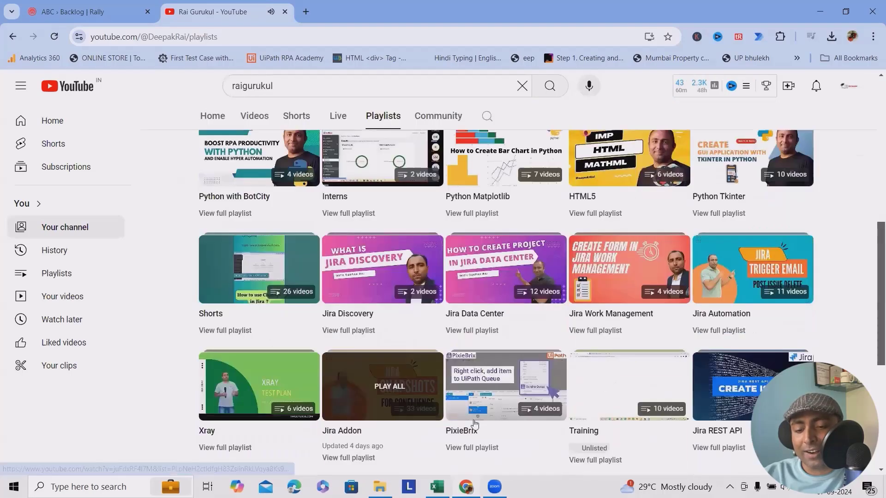
{"action": "scroll", "coordinate": [610, 370], "scroll_direction": "down", "scroll_amount": 5}
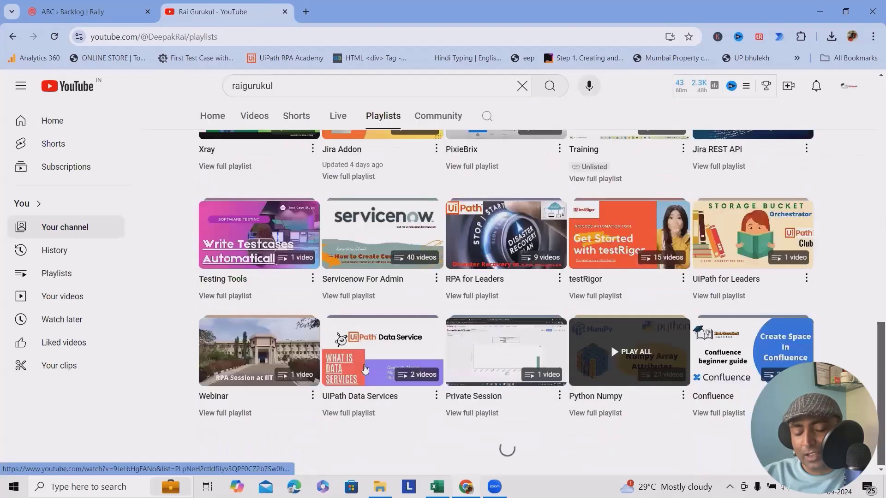
{"action": "scroll", "coordinate": [470, 380], "scroll_direction": "down", "scroll_amount": 2}
{"action": "left_click", "coordinate": [318, 396]}
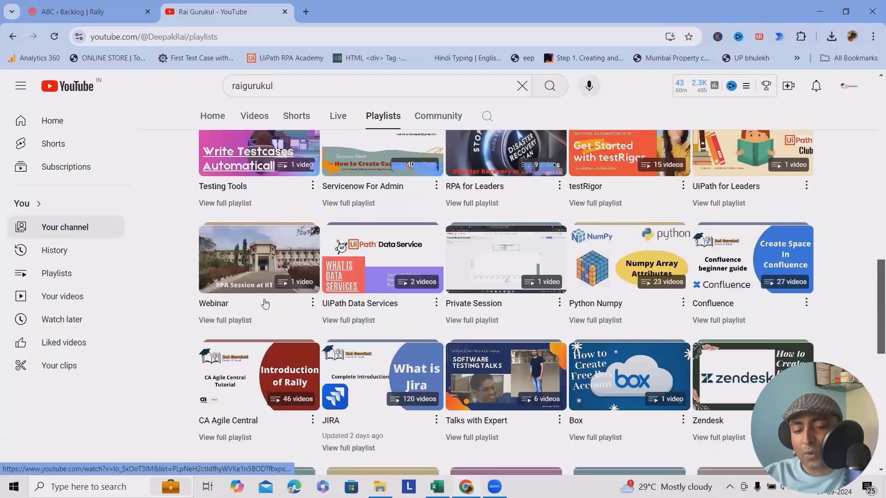
Scroll through the playlist's 46 Rally tutorial videos.
{"action": "scroll", "coordinate": [508, 347], "scroll_direction": "down", "scroll_amount": 5}
{"action": "scroll", "coordinate": [508, 347], "scroll_direction": "up", "scroll_amount": 20}
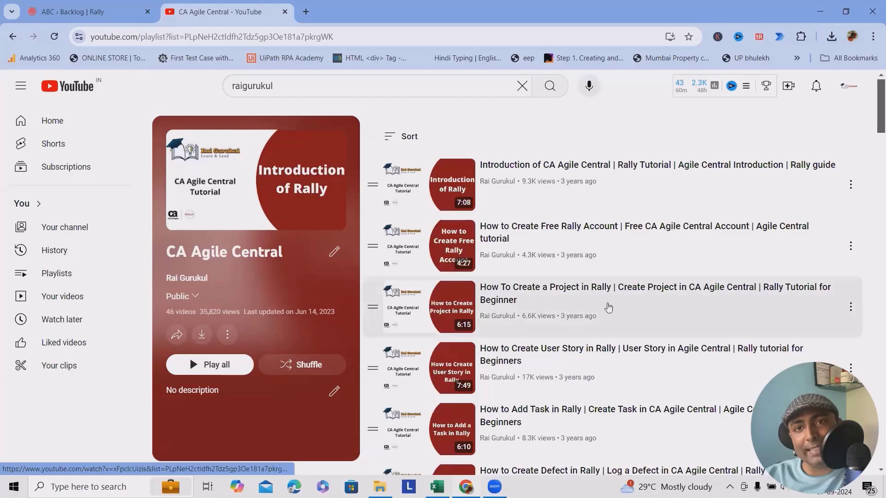
{"action": "scroll", "coordinate": [591, 307], "scroll_direction": "down", "scroll_amount": 20}
{"action": "scroll", "coordinate": [580, 341], "scroll_direction": "down", "scroll_amount": 20}
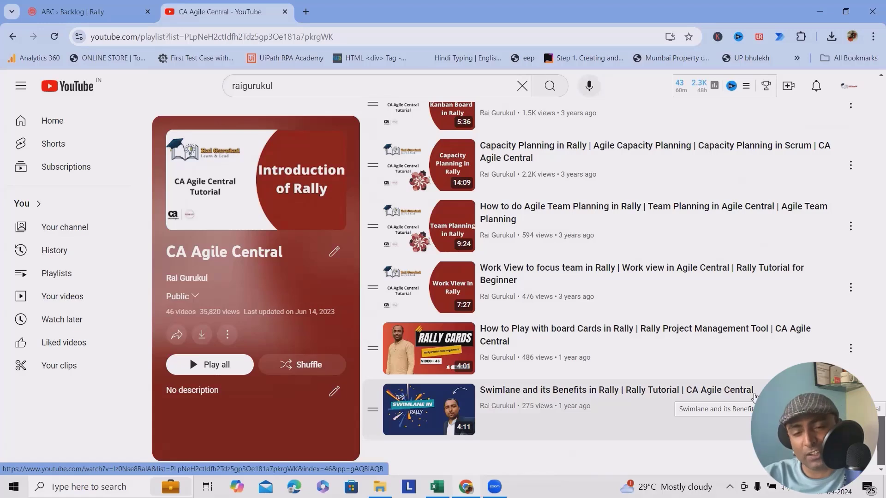
{"action": "scroll", "coordinate": [755, 397], "scroll_direction": "up", "scroll_amount": 20}
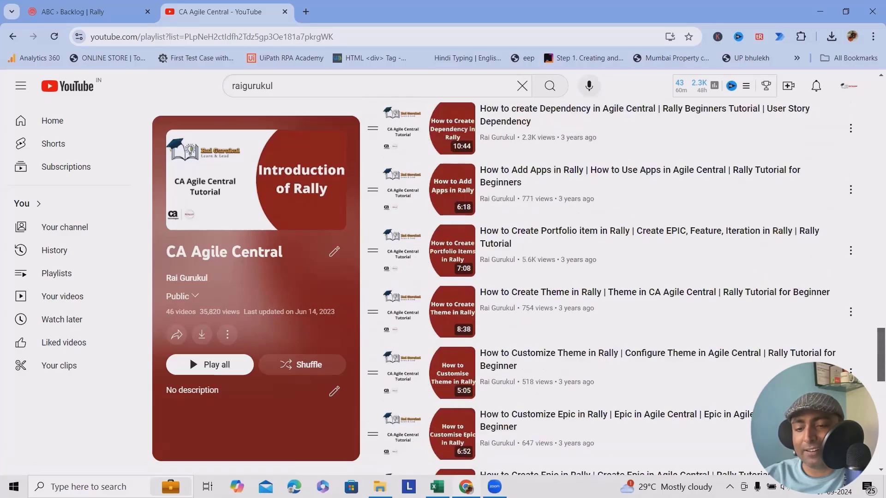
{"action": "scroll", "coordinate": [189, 356], "scroll_direction": "up", "scroll_amount": 15}
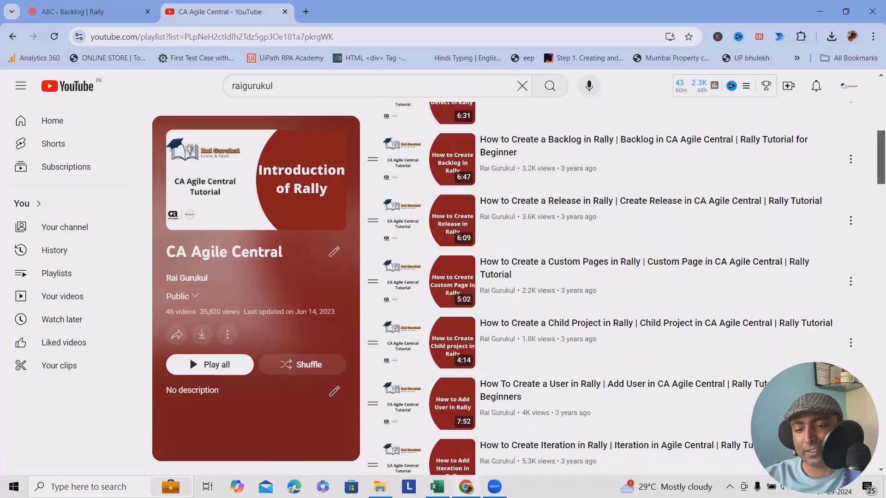
{"action": "scroll", "coordinate": [600, 277], "scroll_direction": "up", "scroll_amount": 1}
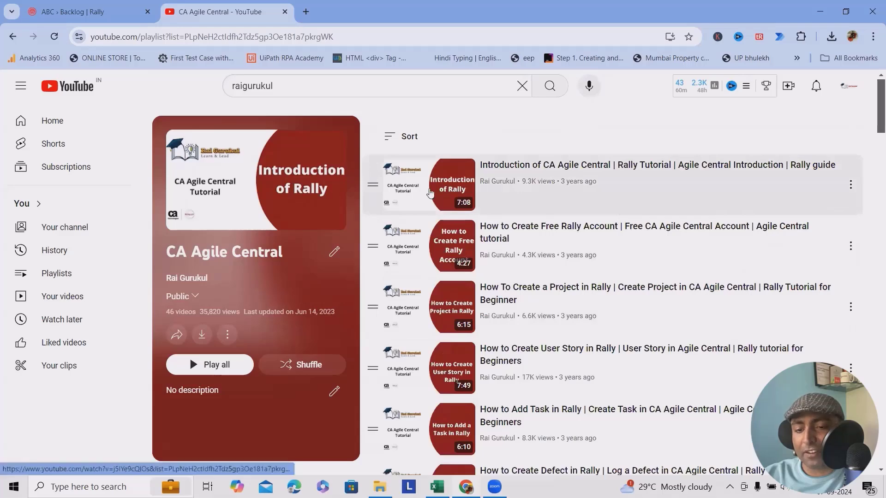
{"action": "scroll", "coordinate": [459, 259], "scroll_direction": "down", "scroll_amount": 20}
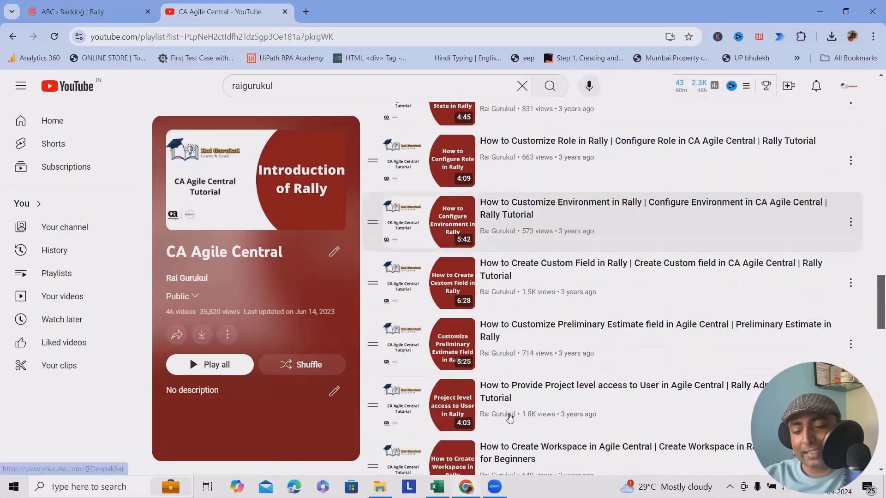
{"action": "scroll", "coordinate": [515, 424], "scroll_direction": "down", "scroll_amount": 10}
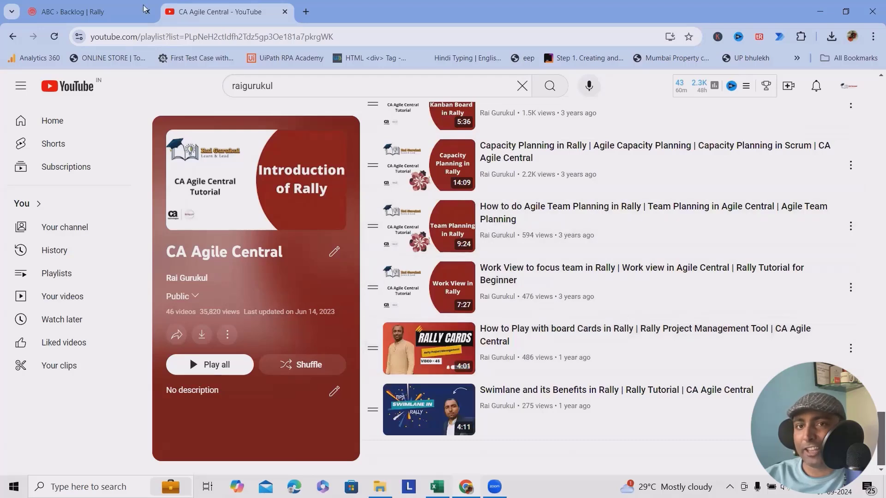
Back in Rally's ABC backlog, start a new work item of type User Story.
{"action": "left_click", "coordinate": [79, 6]}
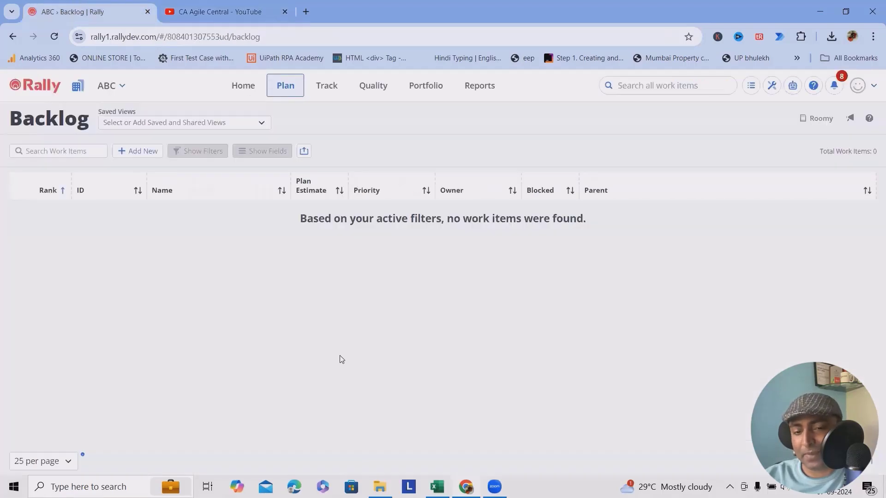
{"action": "left_click", "coordinate": [142, 152]}
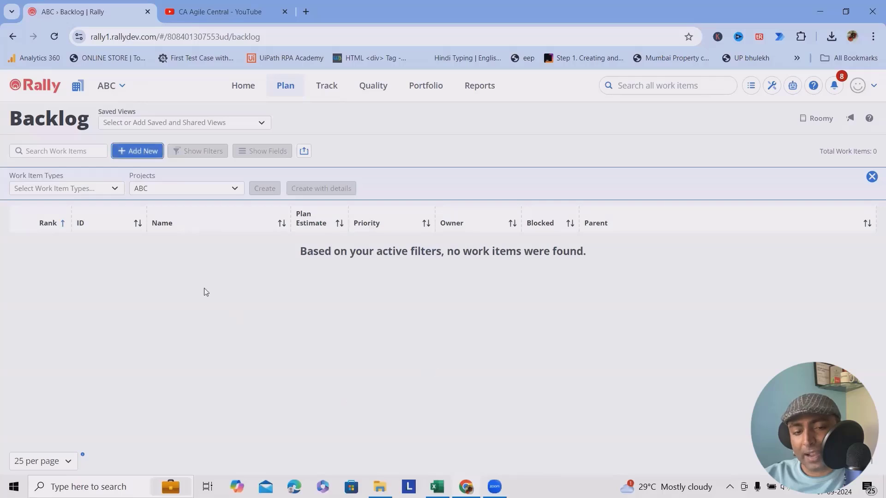
{"action": "left_click", "coordinate": [112, 191]}
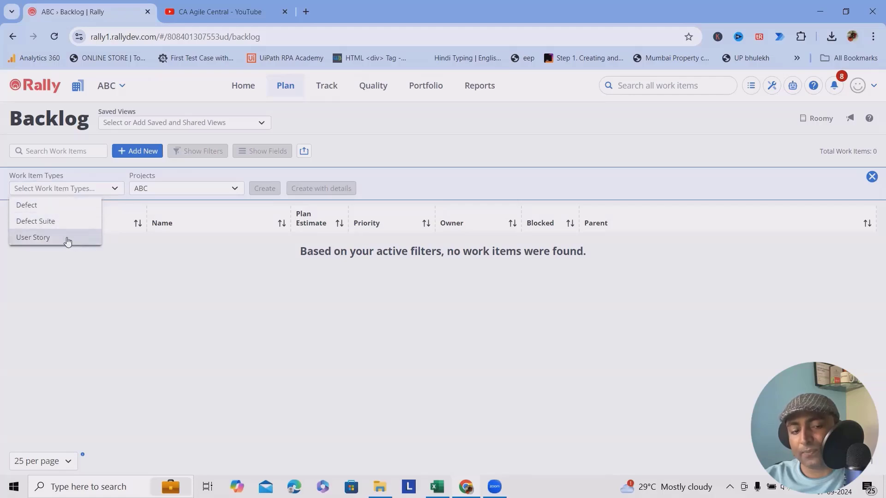
{"action": "left_click", "coordinate": [49, 237]}
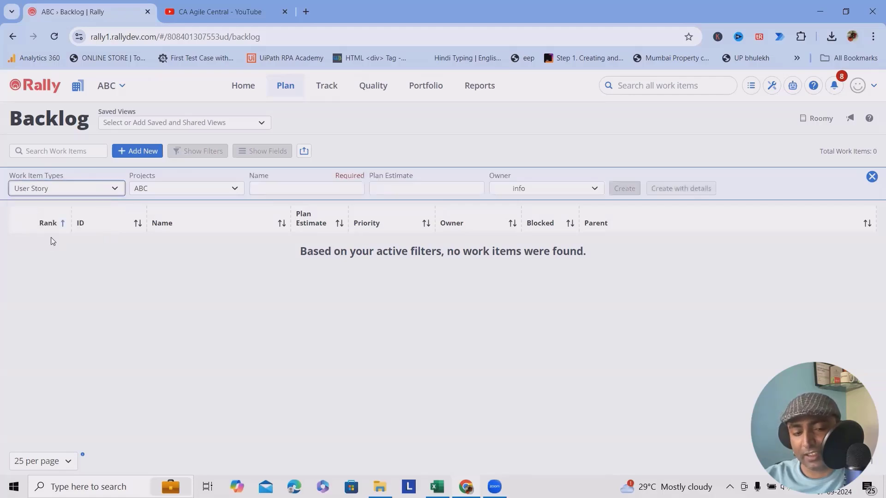
Name the story 'Product list is not available' and create it as US1.
{"action": "left_click", "coordinate": [291, 189]}
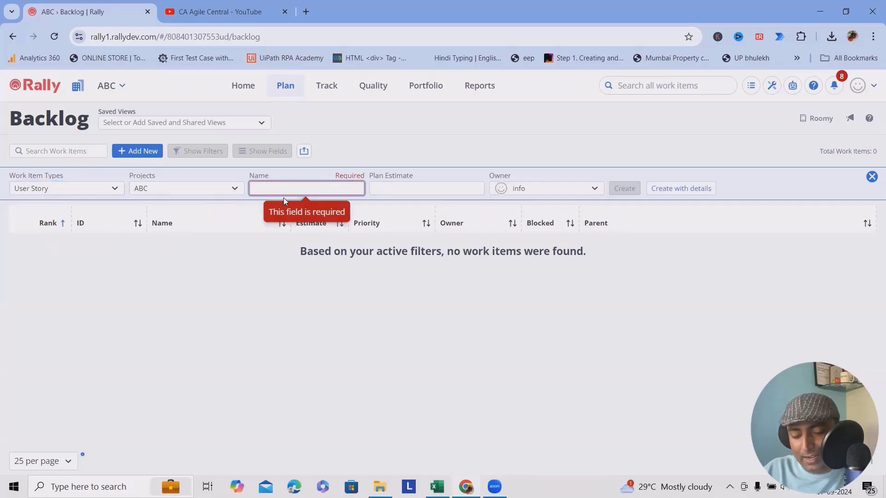
{"action": "type", "text": "Test"}
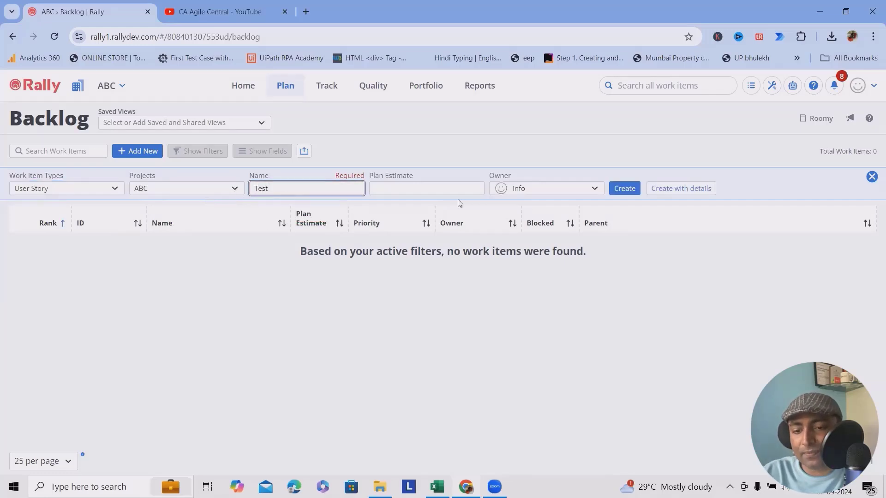
{"action": "key", "text": "ctrl+a"}
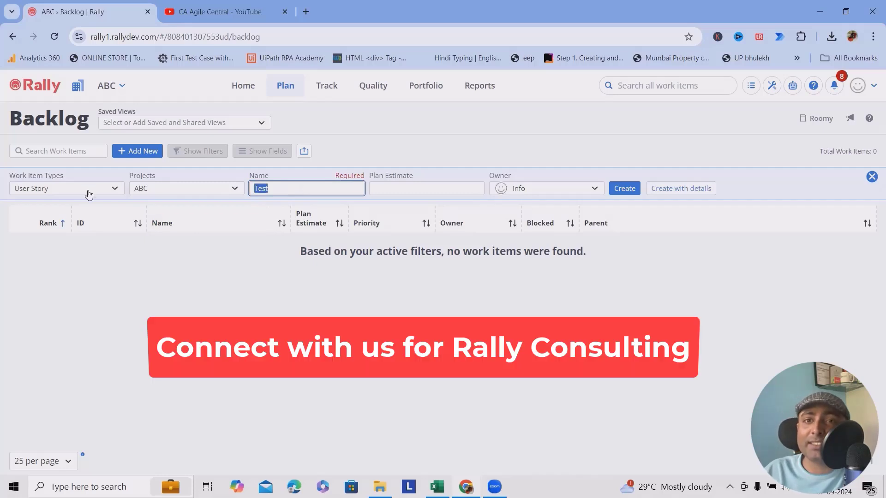
{"action": "type", "text": "Pro"}
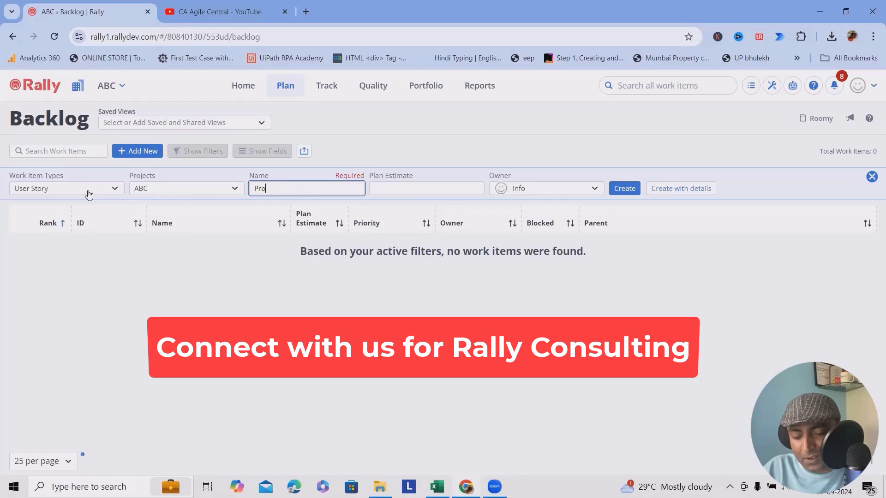
{"action": "type", "text": "duct list"}
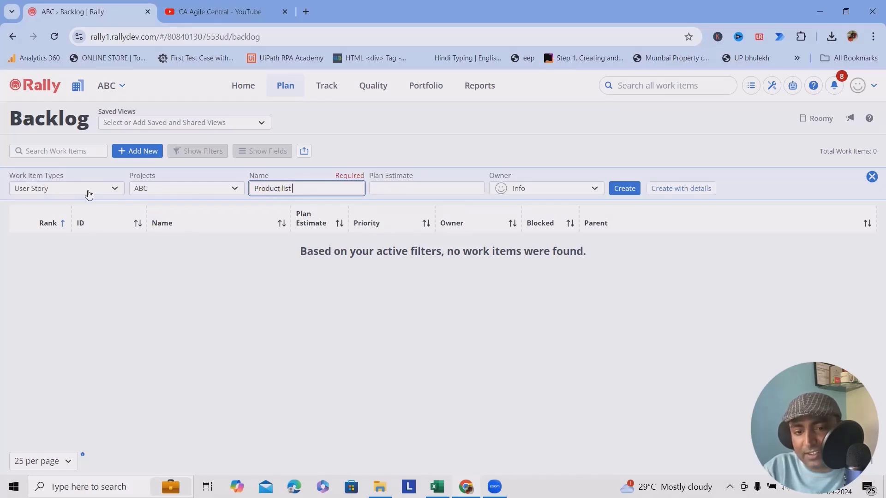
{"action": "type", "text": " is not a"}
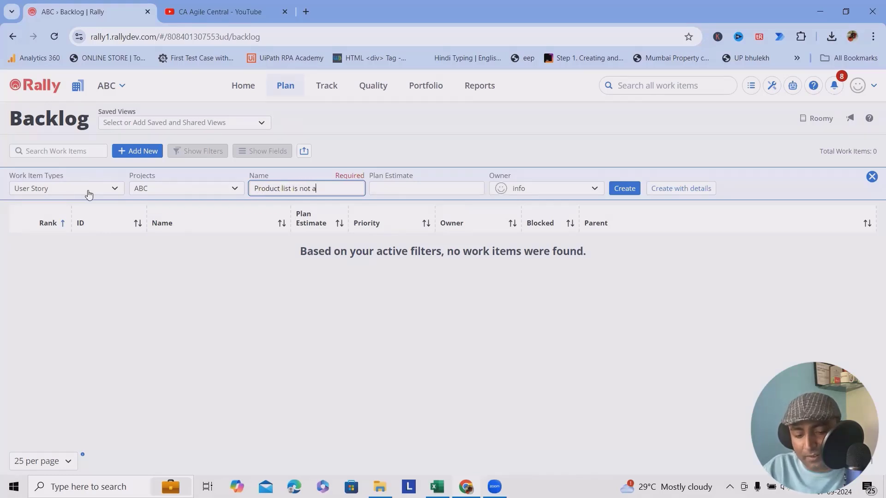
{"action": "type", "text": "vailable"}
{"action": "key", "text": "Return"}
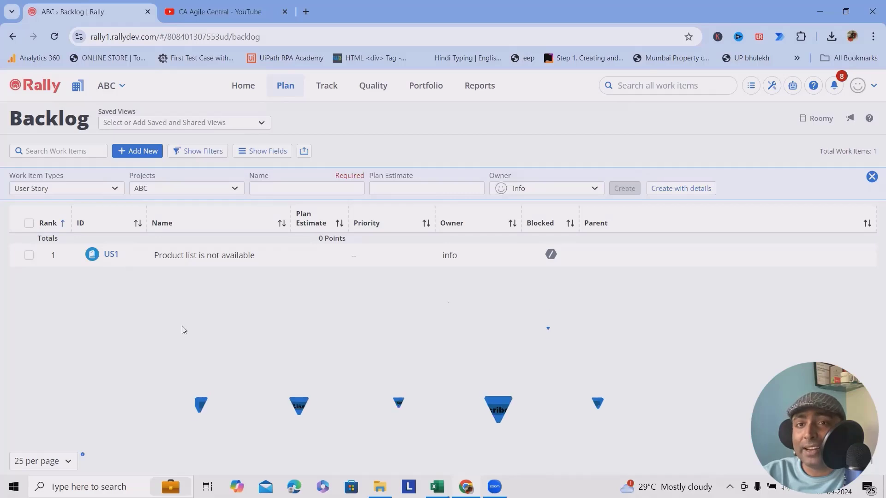
Discard the unfinished detailed new item and go to Plan > User Stories to see US1.
{"action": "left_click", "coordinate": [686, 190]}
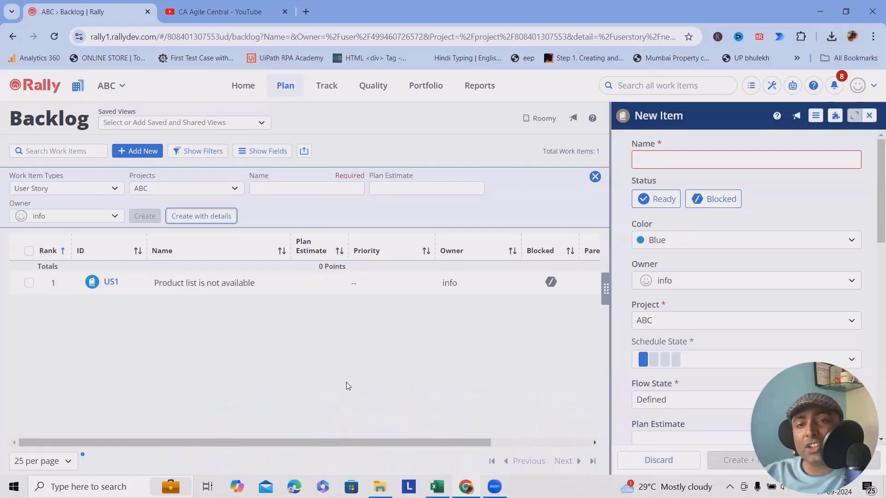
{"action": "left_click", "coordinate": [294, 93]}
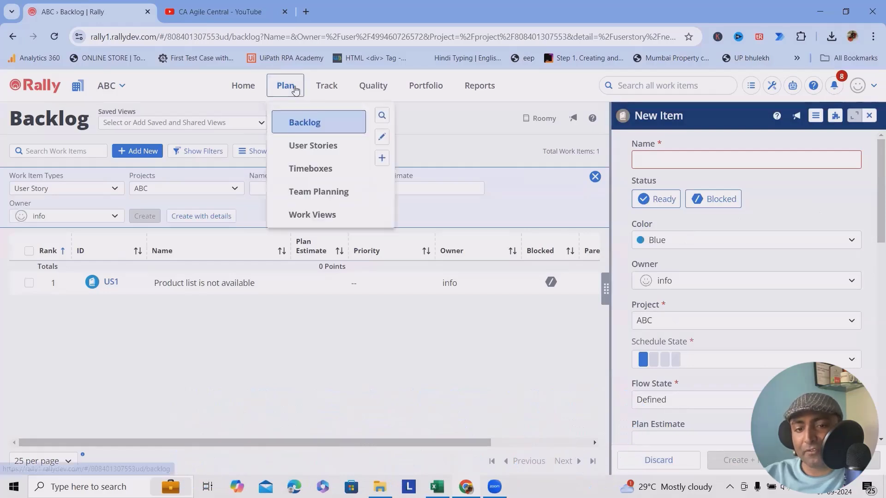
{"action": "left_click", "coordinate": [334, 149]}
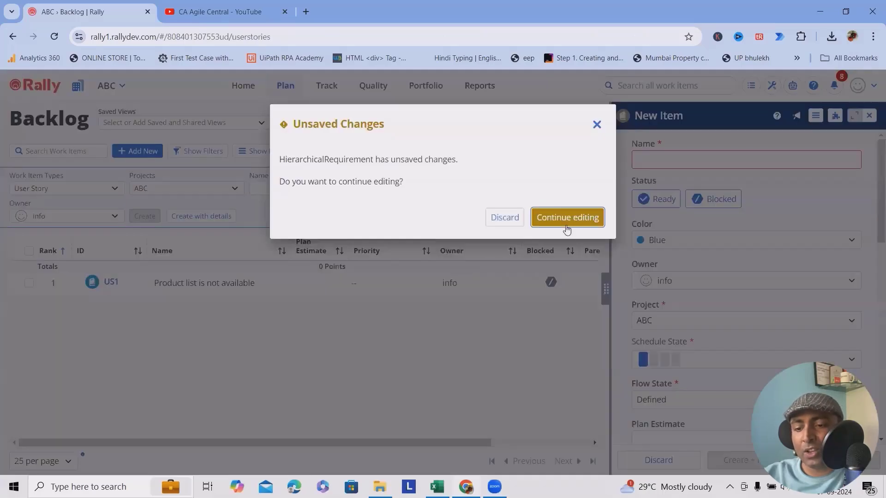
{"action": "left_click", "coordinate": [566, 224]}
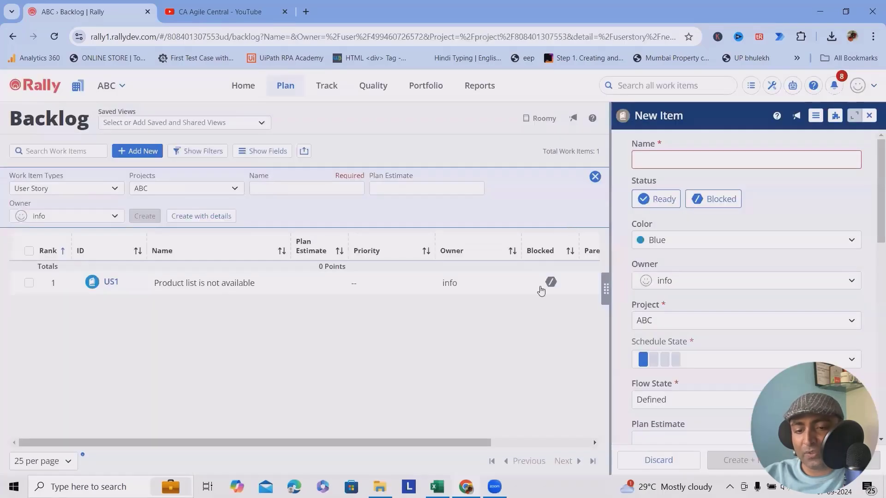
{"action": "left_click", "coordinate": [868, 115]}
{"action": "left_click", "coordinate": [867, 121]}
{"action": "left_click", "coordinate": [868, 117]}
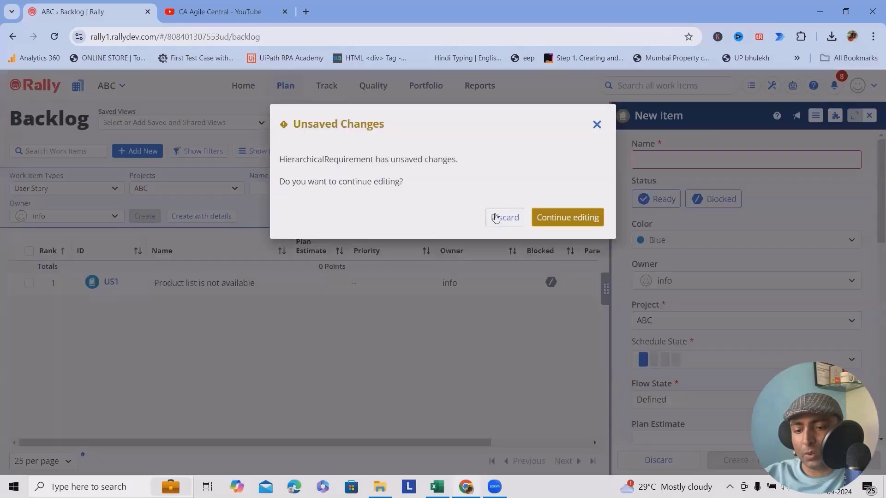
{"action": "left_click", "coordinate": [495, 218]}
{"action": "left_click", "coordinate": [281, 92]}
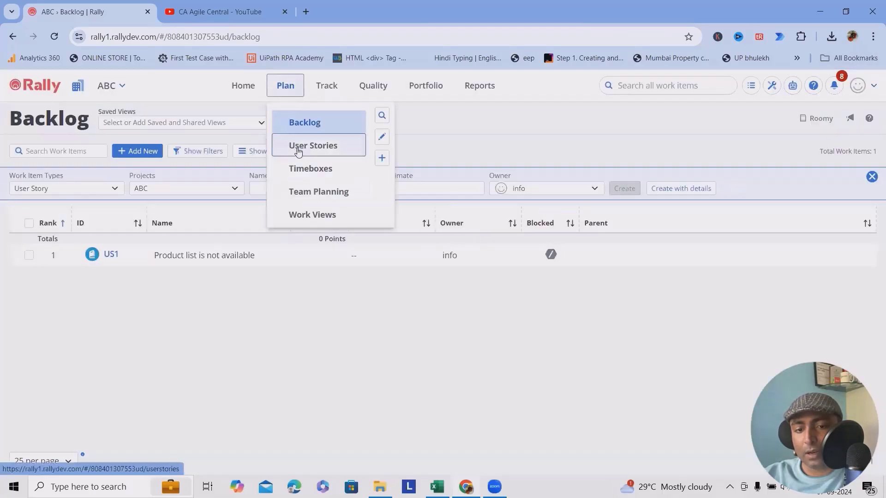
{"action": "left_click", "coordinate": [298, 147]}
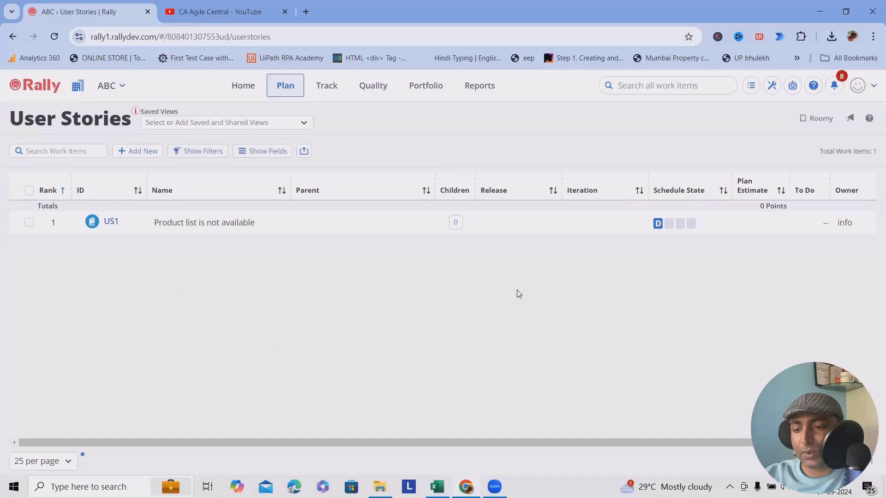
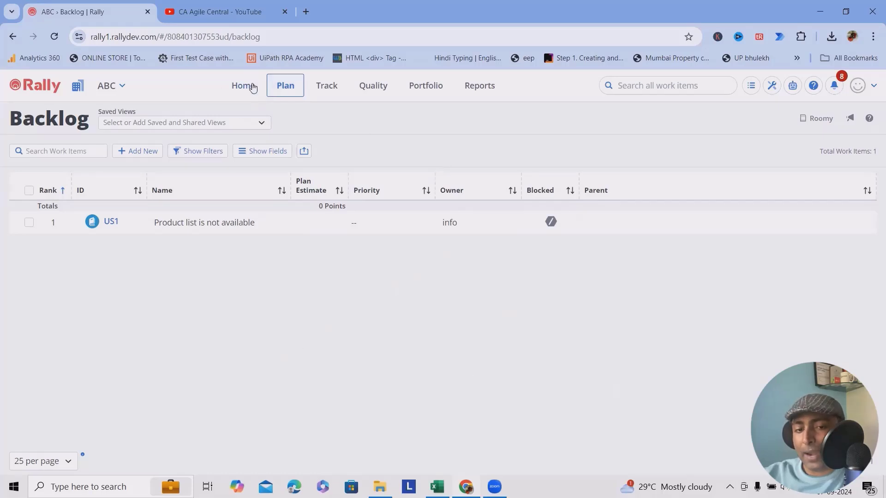
View the new-iteration fields on the Timeboxes page, then go to ABC Team Planning.
{"action": "left_click", "coordinate": [297, 86]}
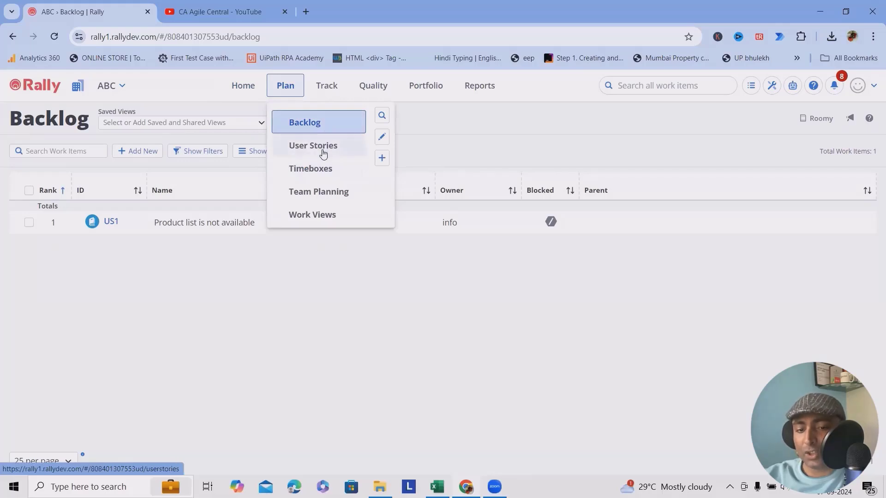
{"action": "left_click", "coordinate": [322, 171]}
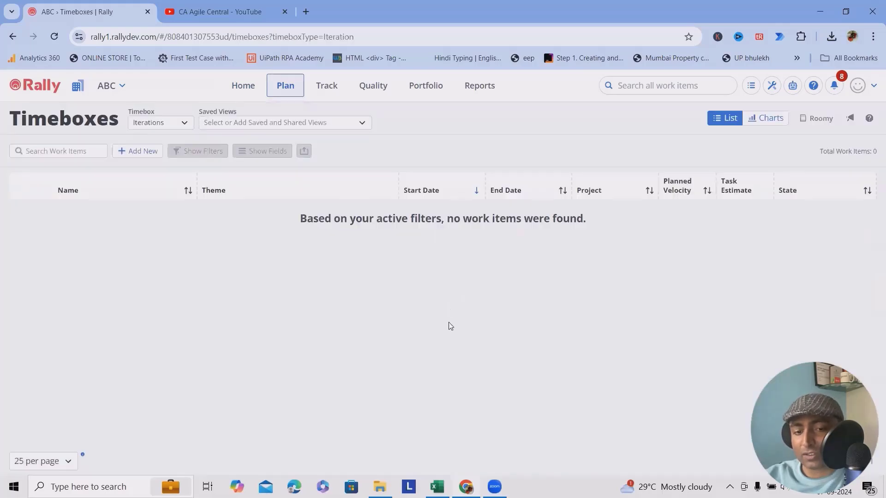
{"action": "left_click", "coordinate": [134, 152]}
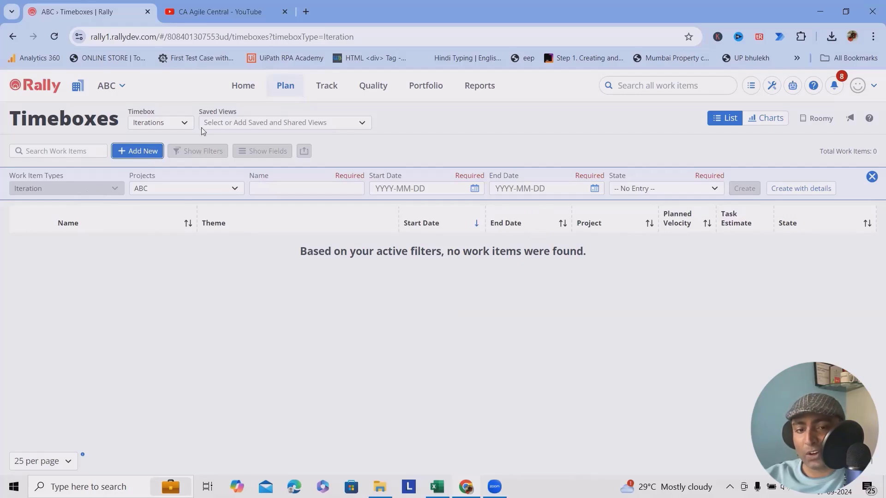
{"action": "left_click", "coordinate": [284, 88]}
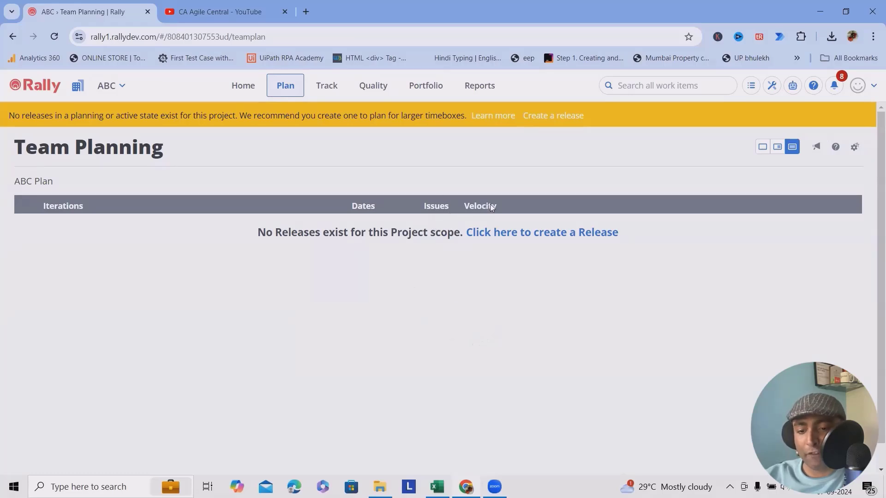
Follow the create-a-Release link to the empty ABC Releases list, then open the Plan menu.
{"action": "left_click", "coordinate": [538, 238]}
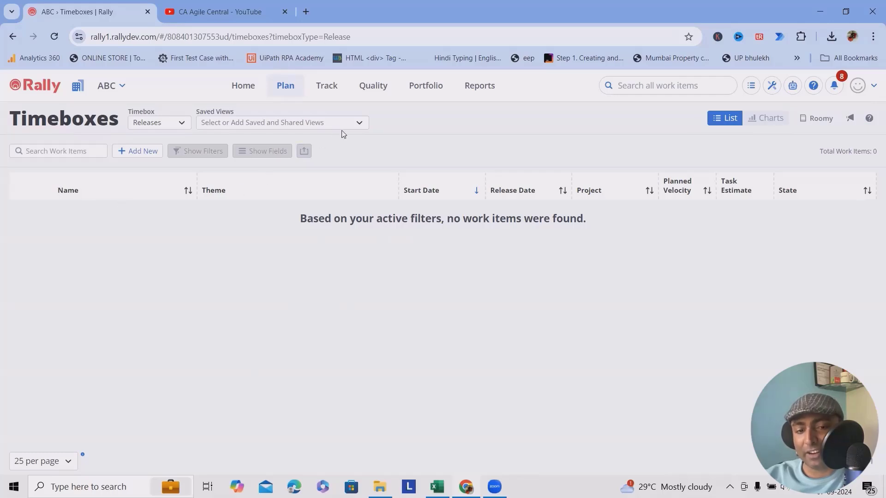
{"action": "left_click", "coordinate": [283, 89]}
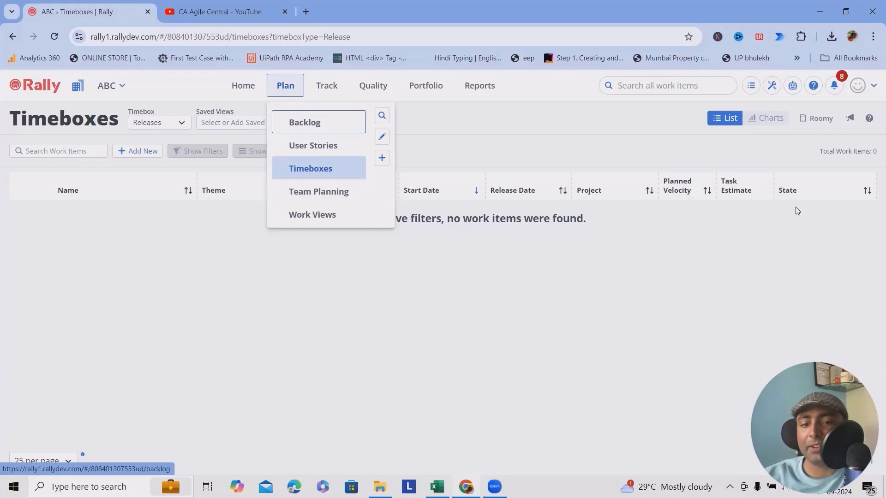
View the Iteration Status page, then the Team Board showing US1 in Defined.
{"action": "left_click", "coordinate": [326, 85]}
{"action": "left_click", "coordinate": [367, 125]}
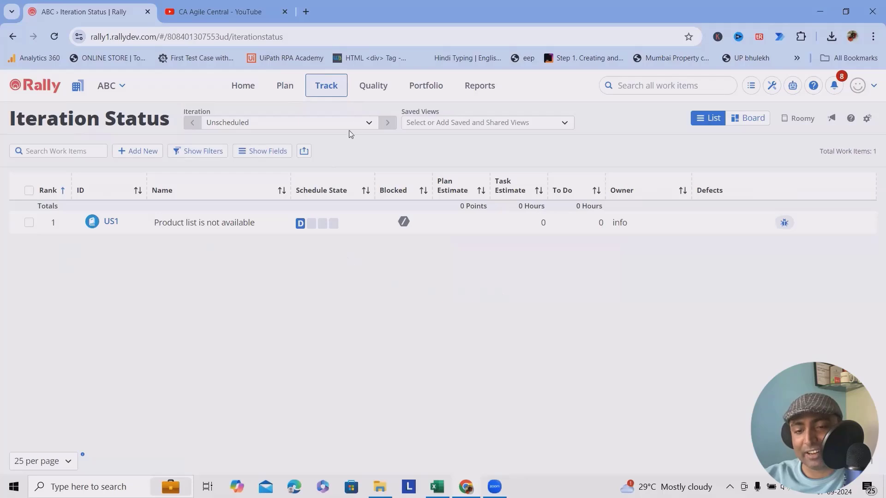
{"action": "left_click", "coordinate": [324, 87]}
{"action": "left_click", "coordinate": [369, 148]}
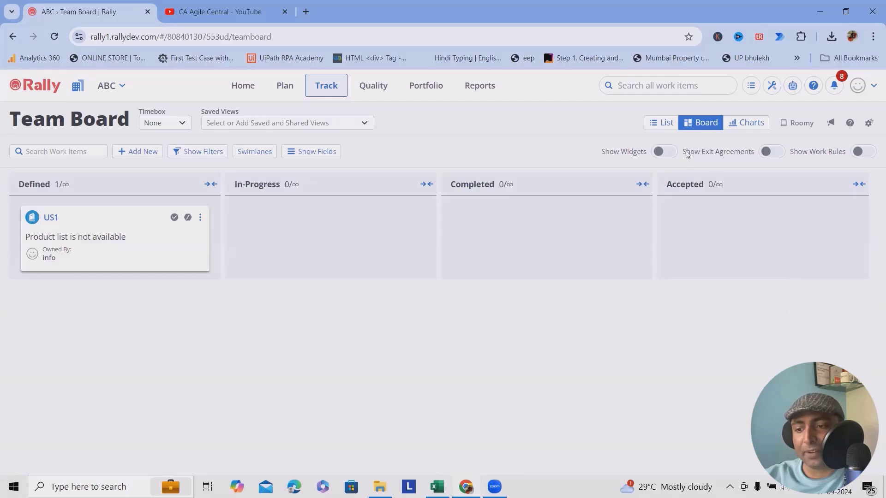
Switch the Team Board to List view, then to the Cycle Time chart.
{"action": "left_click", "coordinate": [661, 123]}
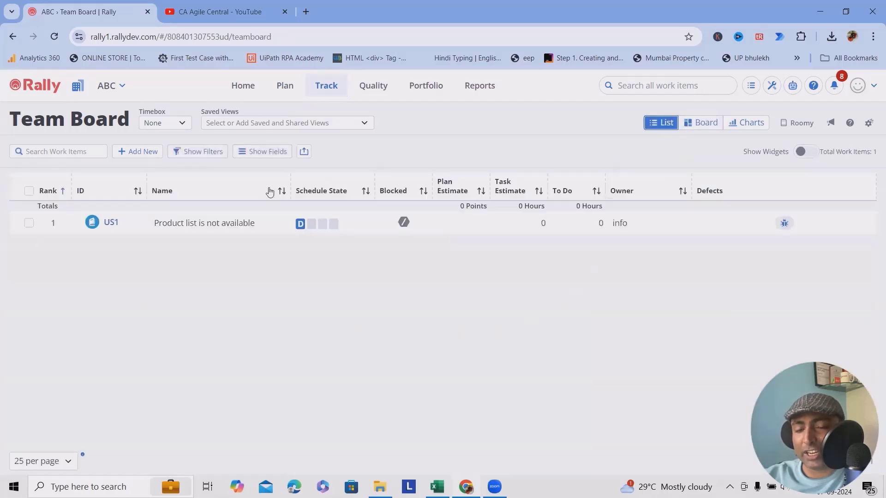
{"action": "left_click", "coordinate": [748, 122]}
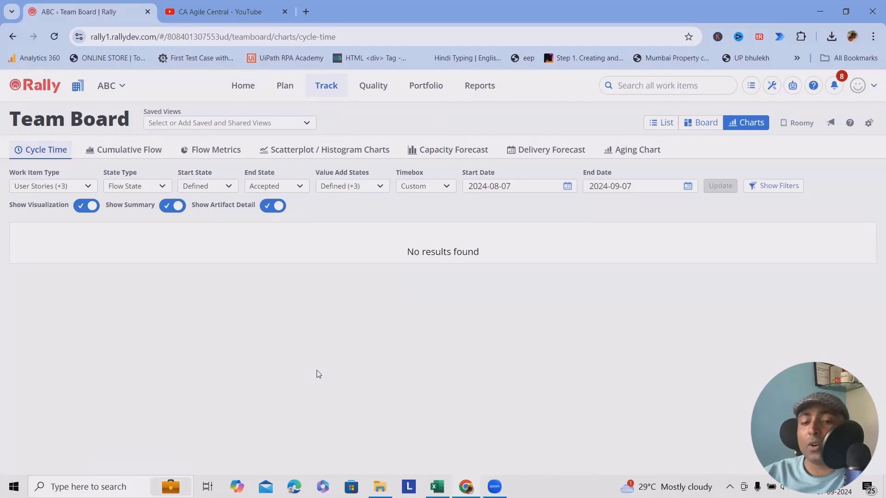
{"action": "left_click", "coordinate": [374, 88]}
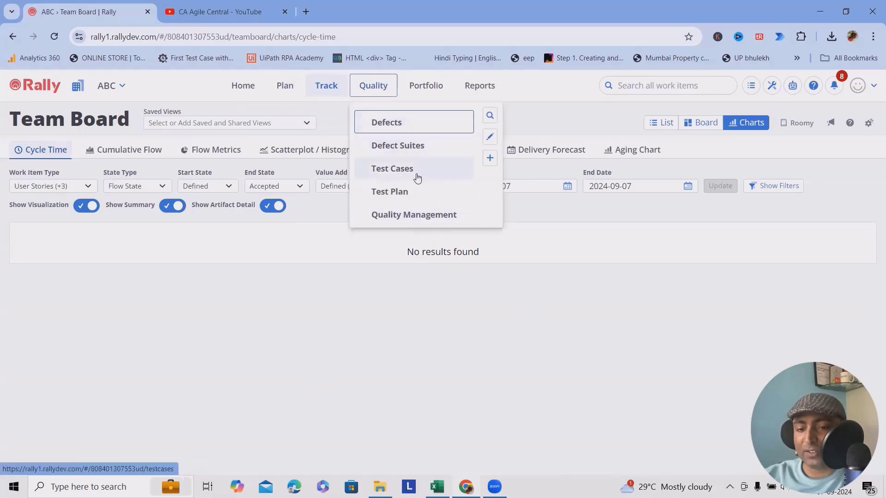
Open Quality Management, which shows no test cases or test folders.
{"action": "left_click", "coordinate": [440, 219]}
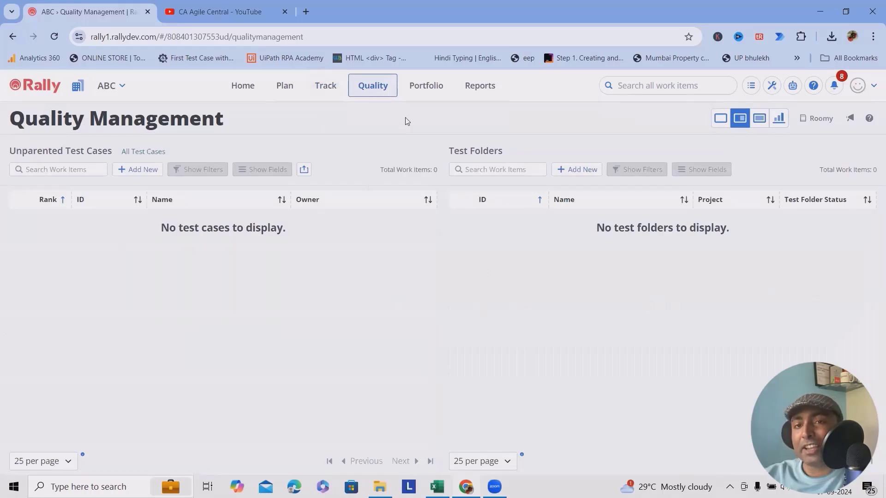
{"action": "left_click", "coordinate": [426, 91]}
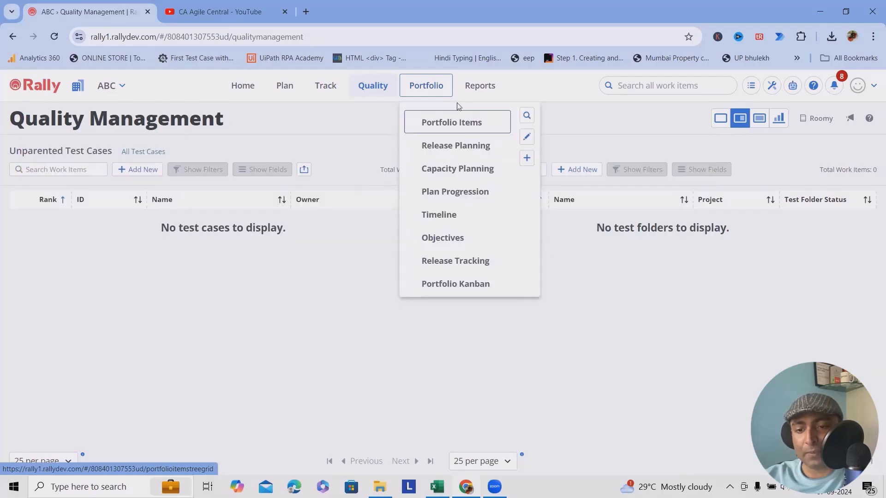
Open the Reports gallery and scroll through its report tiles.
{"action": "mouse_move", "coordinate": [475, 81]}
{"action": "left_click", "coordinate": [490, 127]}
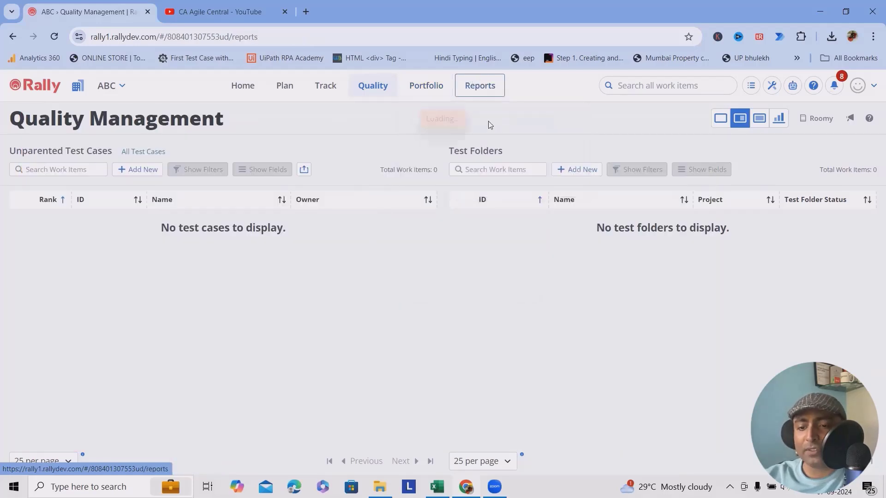
{"action": "scroll", "coordinate": [243, 296], "scroll_direction": "down", "scroll_amount": 5}
{"action": "scroll", "coordinate": [247, 297], "scroll_direction": "up", "scroll_amount": 5}
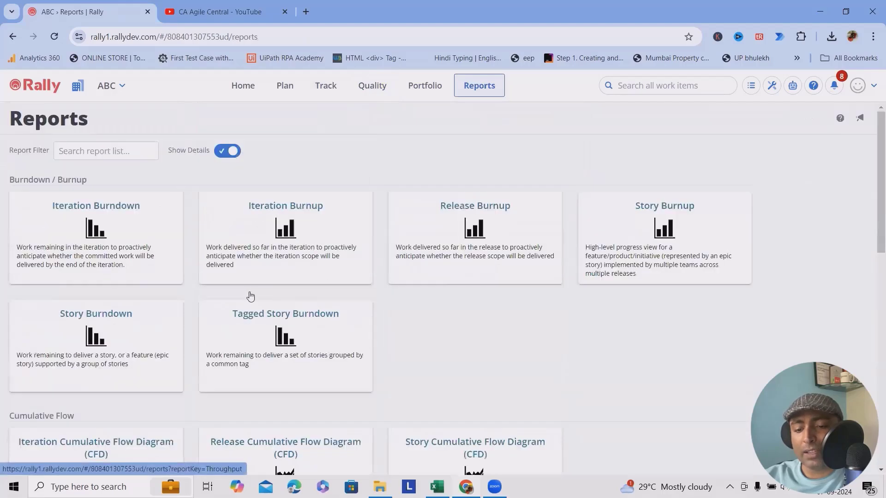
{"action": "scroll", "coordinate": [249, 297], "scroll_direction": "down", "scroll_amount": 10}
{"action": "scroll", "coordinate": [400, 324], "scroll_direction": "up", "scroll_amount": 1}
{"action": "scroll", "coordinate": [400, 323], "scroll_direction": "up", "scroll_amount": 10}
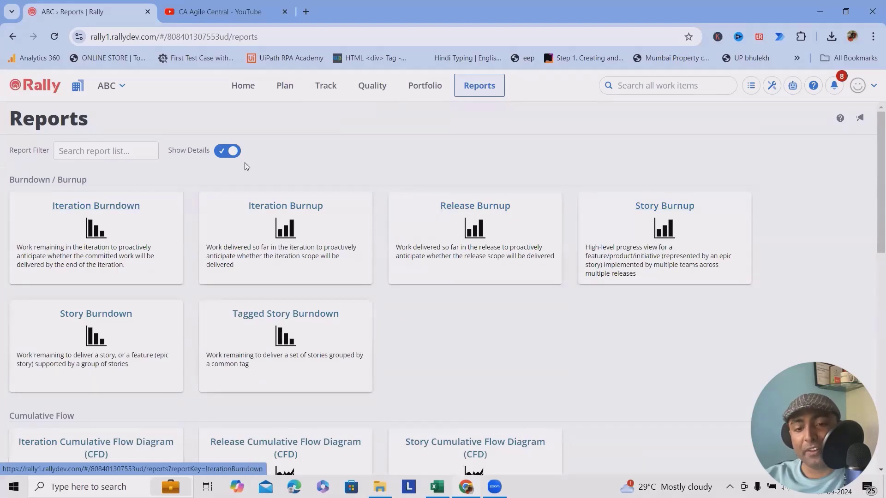
Visit the My Rally home page and scroll through its content.
{"action": "mouse_move", "coordinate": [242, 88]}
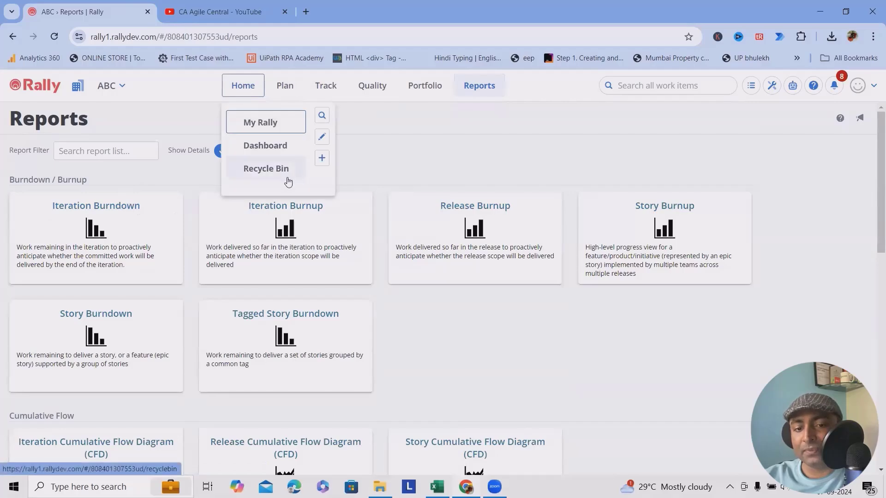
{"action": "left_click", "coordinate": [271, 124]}
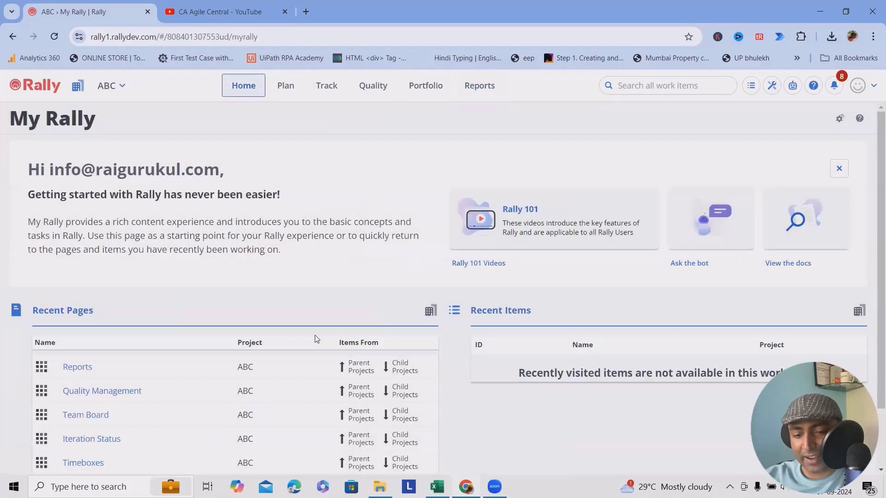
{"action": "scroll", "coordinate": [318, 353], "scroll_direction": "down", "scroll_amount": 2}
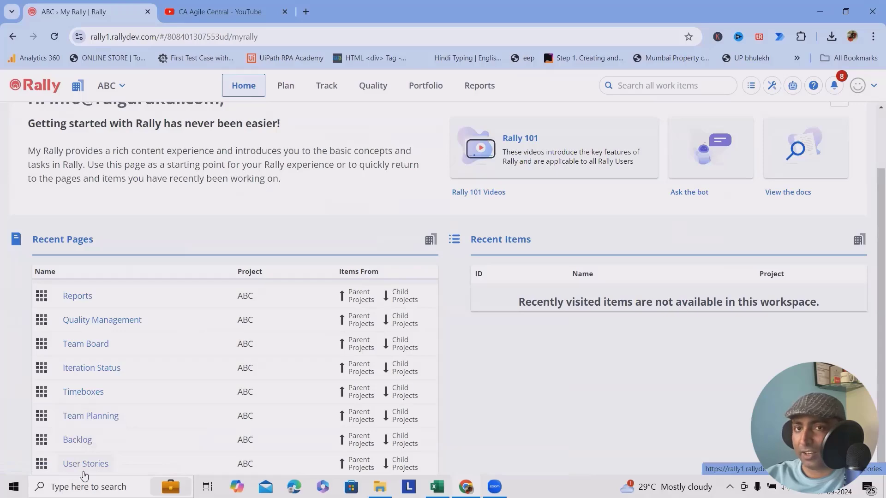
{"action": "scroll", "coordinate": [336, 422], "scroll_direction": "up", "scroll_amount": 2}
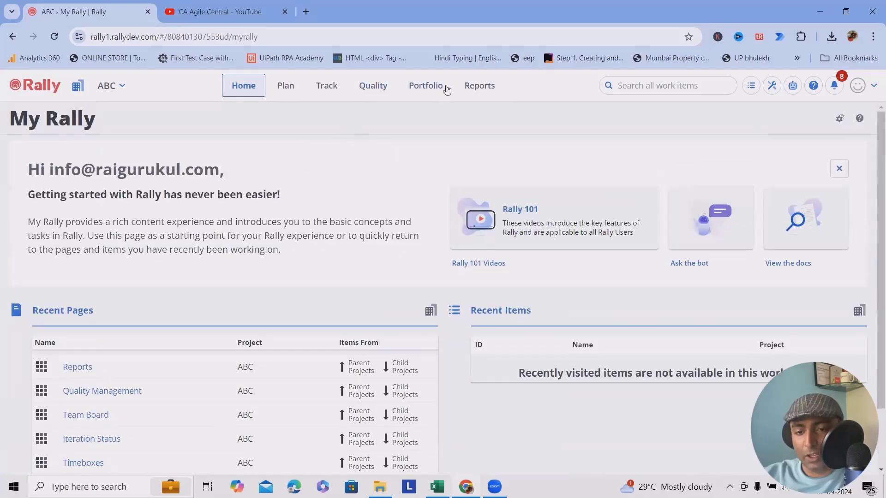
Return to Reports and scroll down to the Defect Analysis and Build Health tiles.
{"action": "mouse_move", "coordinate": [480, 85]}
{"action": "left_click", "coordinate": [490, 123]}
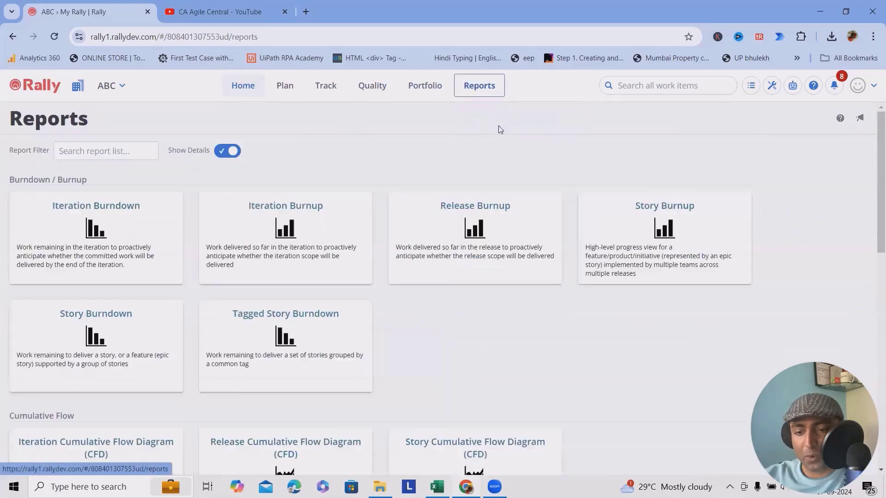
{"action": "scroll", "coordinate": [205, 366], "scroll_direction": "down", "scroll_amount": 10}
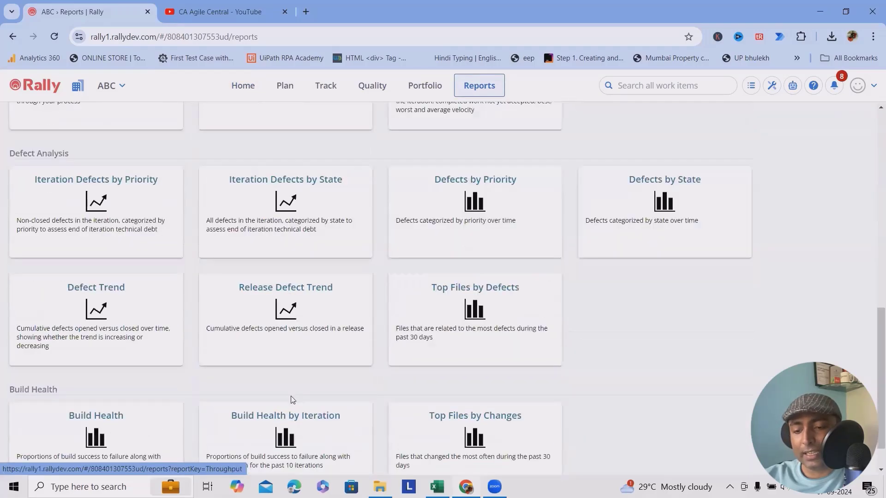
{"action": "scroll", "coordinate": [248, 445], "scroll_direction": "down", "scroll_amount": 1}
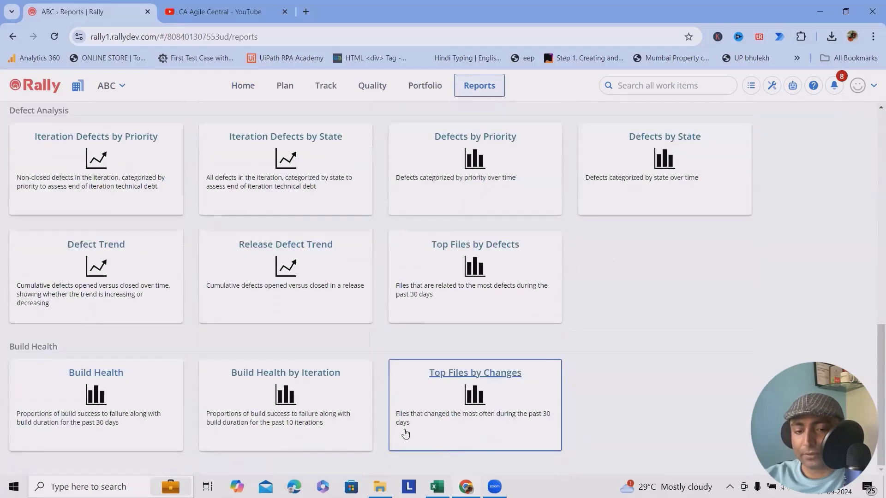
{"action": "scroll", "coordinate": [341, 420], "scroll_direction": "up", "scroll_amount": 10}
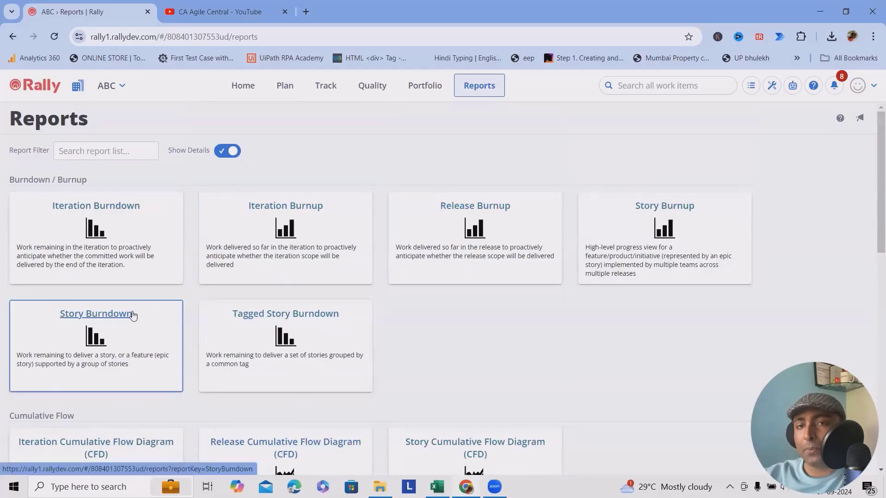
{"action": "scroll", "coordinate": [159, 328], "scroll_direction": "down", "scroll_amount": 3}
{"action": "scroll", "coordinate": [207, 376], "scroll_direction": "down", "scroll_amount": 6}
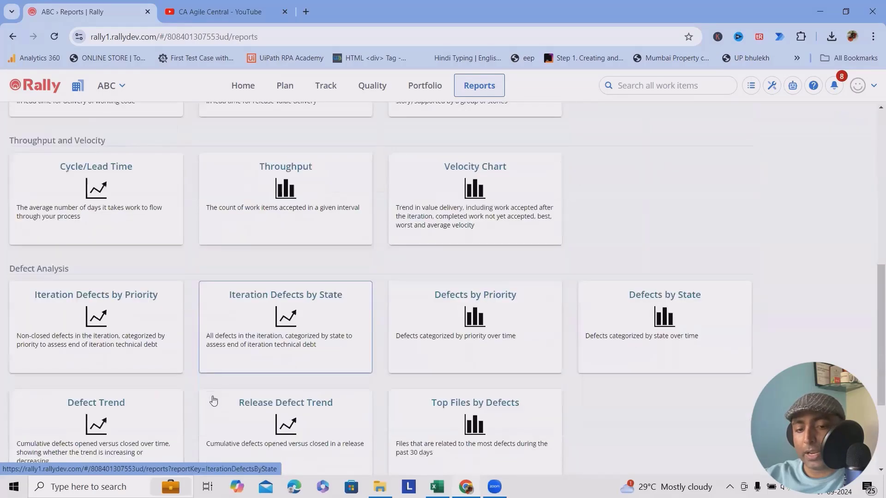
{"action": "scroll", "coordinate": [212, 401], "scroll_direction": "down", "scroll_amount": 4}
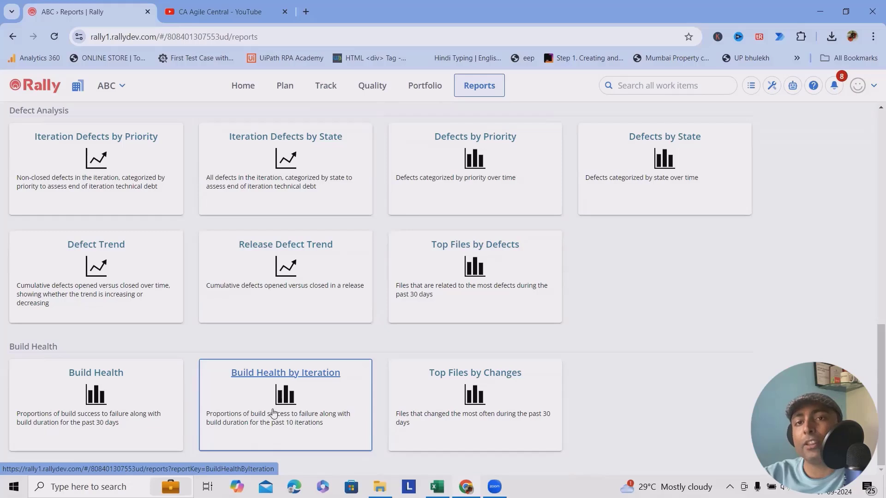
Look at Custom Reports, then open Insights for ABC and scroll through its percentile gauges.
{"action": "mouse_move", "coordinate": [485, 90]}
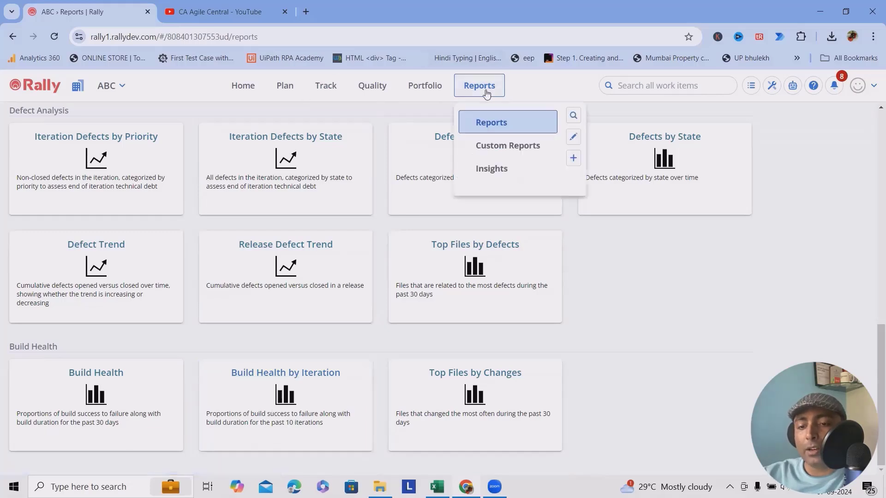
{"action": "left_click", "coordinate": [510, 149]}
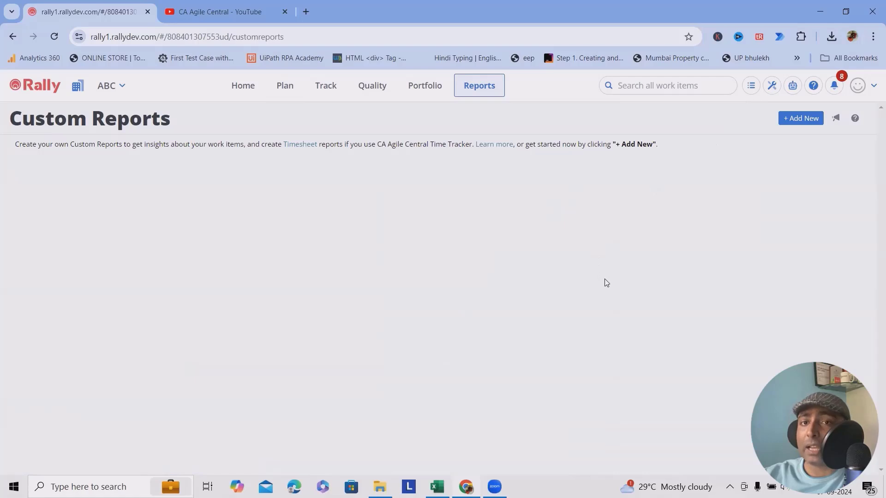
{"action": "left_click", "coordinate": [482, 89]}
{"action": "left_click", "coordinate": [498, 171]}
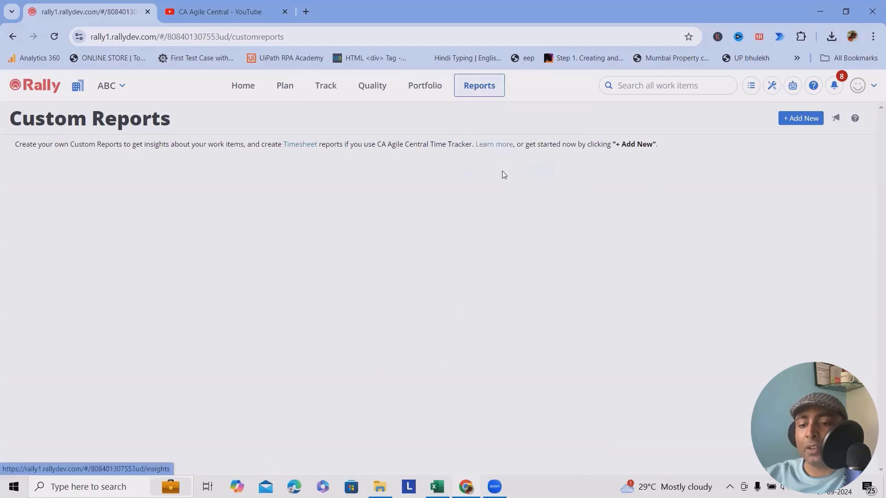
{"action": "scroll", "coordinate": [330, 344], "scroll_direction": "down", "scroll_amount": 4}
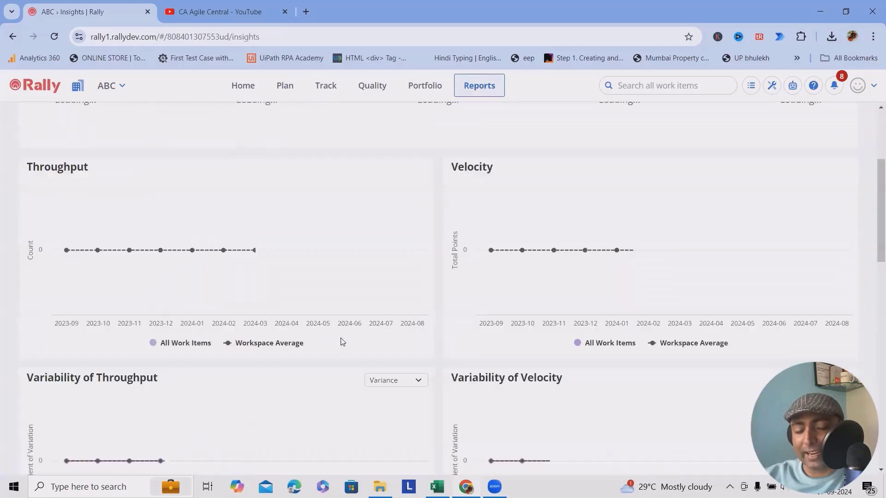
{"action": "scroll", "coordinate": [580, 374], "scroll_direction": "up", "scroll_amount": 4}
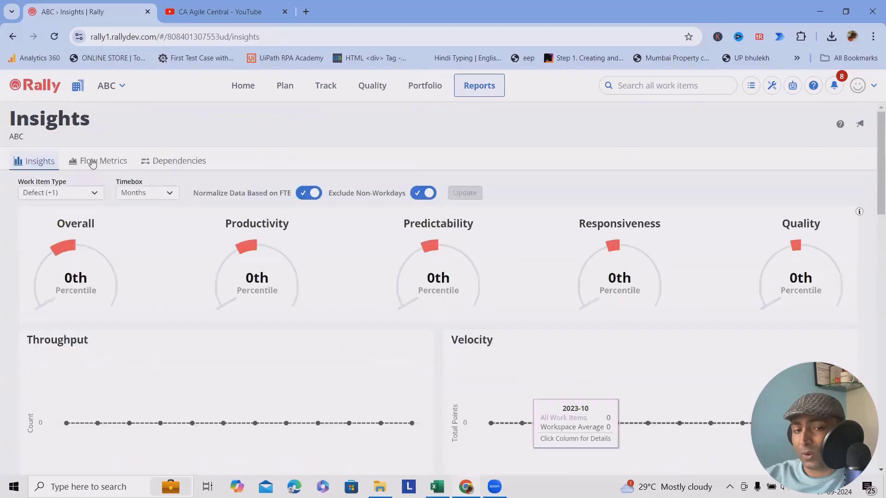
{"action": "left_click", "coordinate": [122, 87]}
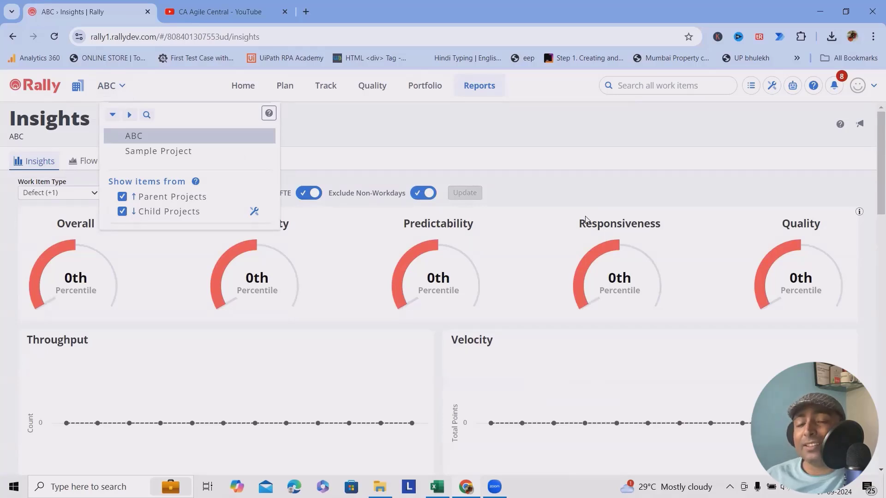
Switch to DemoWorkspace's Sai_Project_training project and view its Flow Metrics.
{"action": "left_click", "coordinate": [76, 89]}
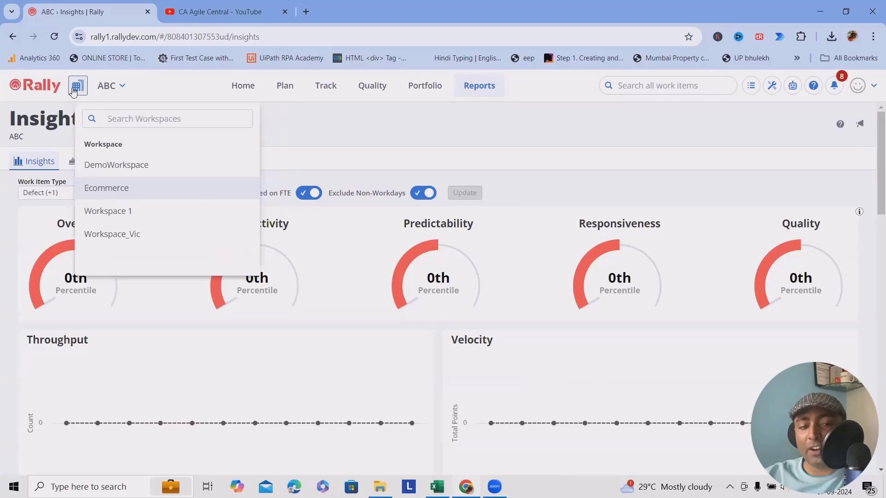
{"action": "left_click", "coordinate": [121, 165]}
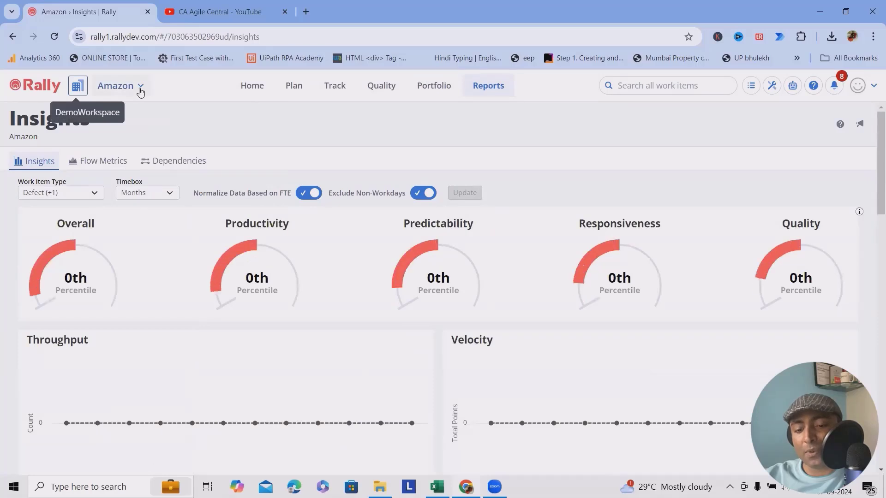
{"action": "left_click", "coordinate": [141, 93]}
{"action": "left_click", "coordinate": [165, 252]}
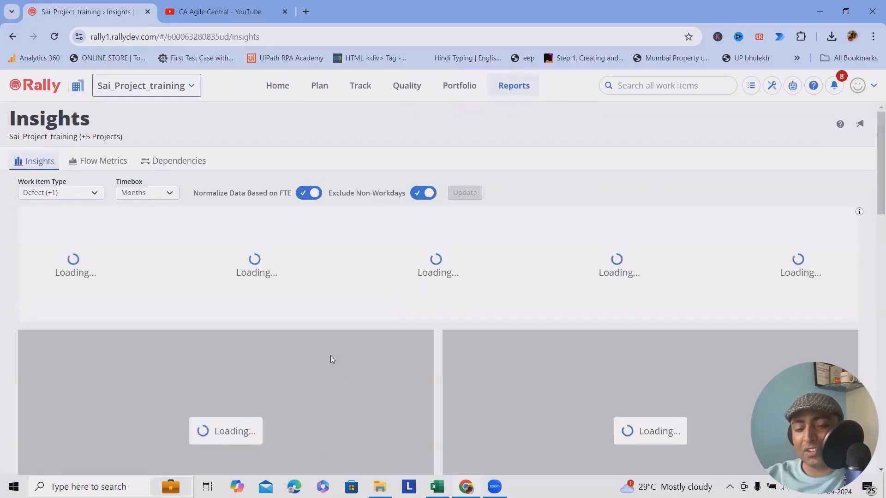
{"action": "scroll", "coordinate": [340, 352], "scroll_direction": "down", "scroll_amount": 1}
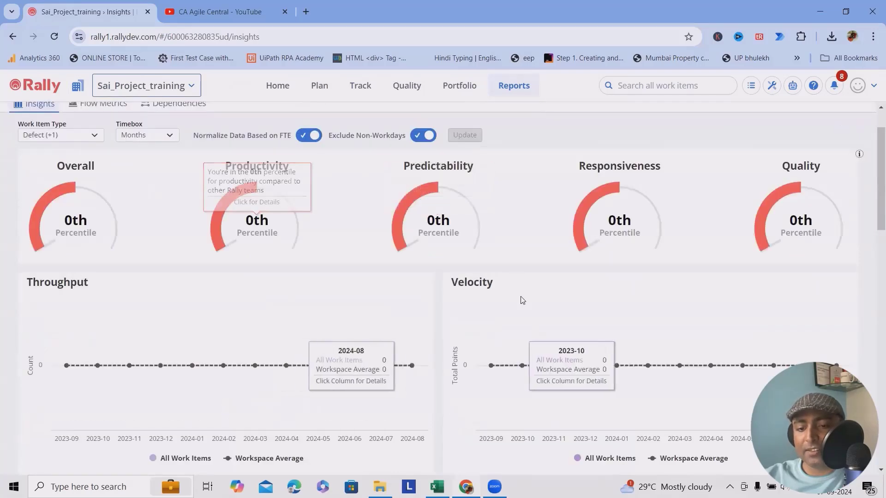
{"action": "scroll", "coordinate": [470, 283], "scroll_direction": "down", "scroll_amount": 4}
{"action": "scroll", "coordinate": [466, 297], "scroll_direction": "up", "scroll_amount": 5}
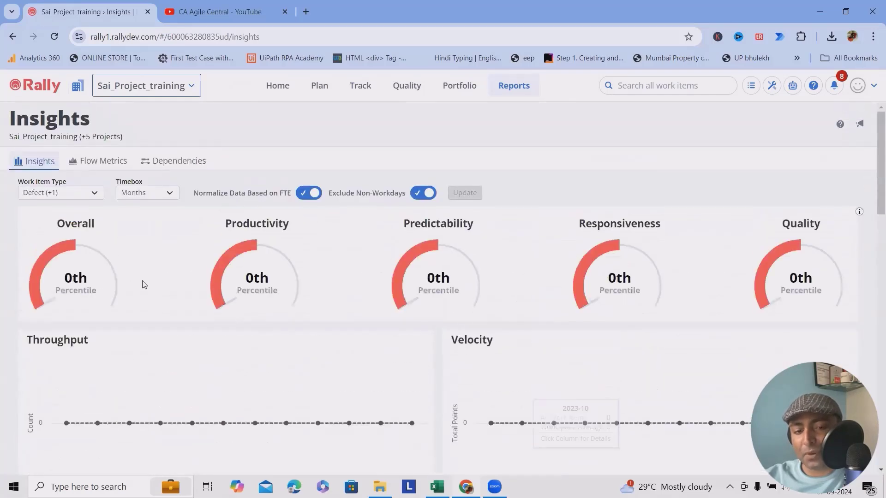
{"action": "left_click", "coordinate": [106, 166]}
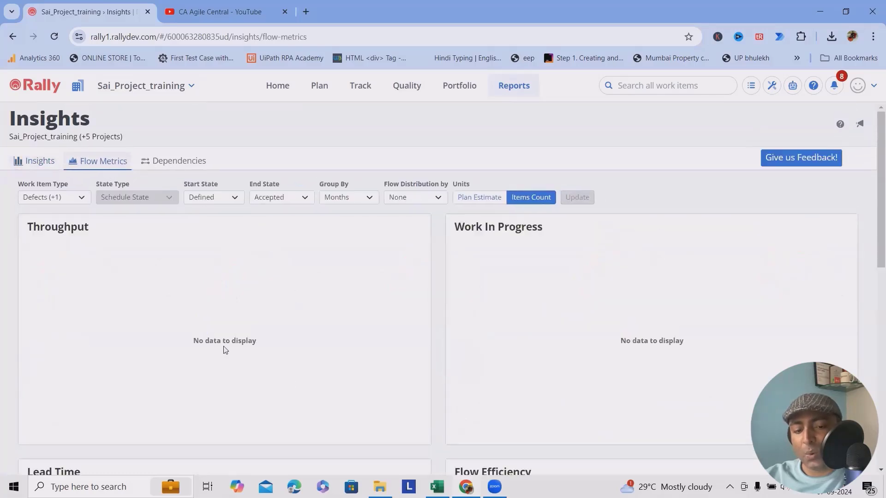
Switch to Demo3 Project, check the included work item types, and open Custom Reports.
{"action": "left_click", "coordinate": [169, 92]}
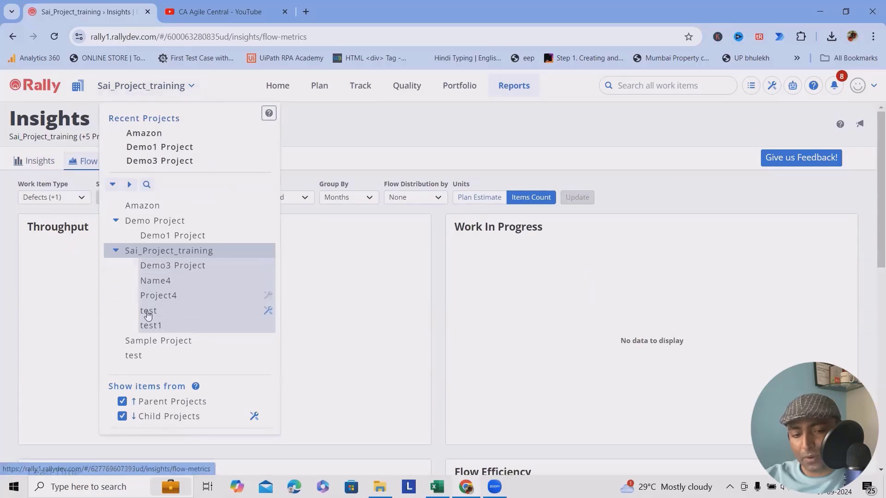
{"action": "left_click", "coordinate": [172, 265]}
{"action": "left_click", "coordinate": [58, 201]}
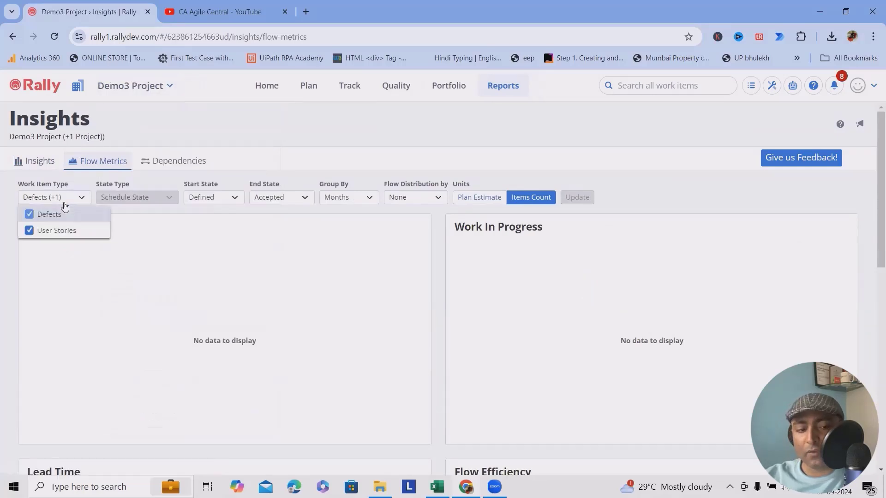
{"action": "left_click", "coordinate": [41, 161]}
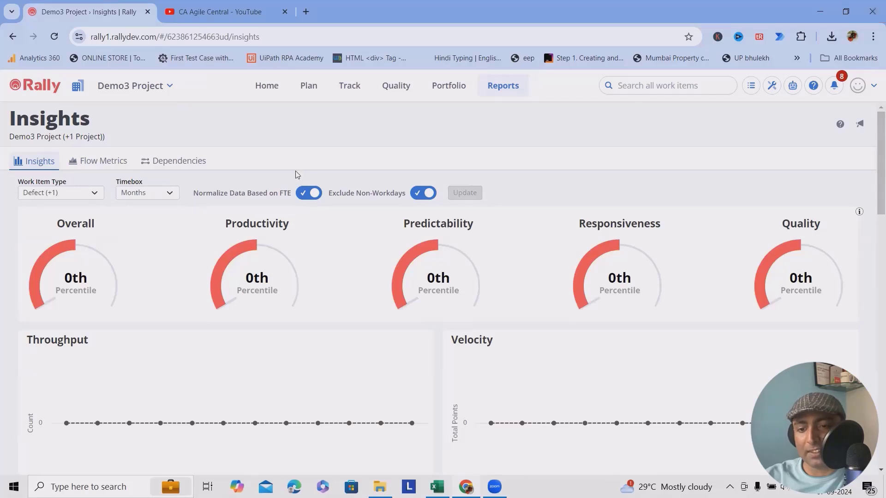
{"action": "left_click", "coordinate": [530, 226]}
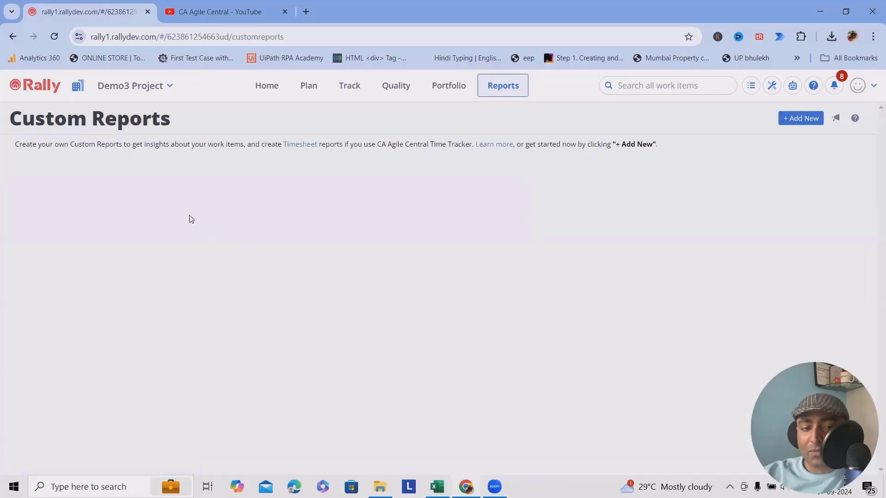
Highlight the Time Tracker mention, then visit Release Tracking and the Portfolio Kanban board.
{"action": "left_click_drag", "start_coordinate": [376, 144], "coordinate": [465, 147]}
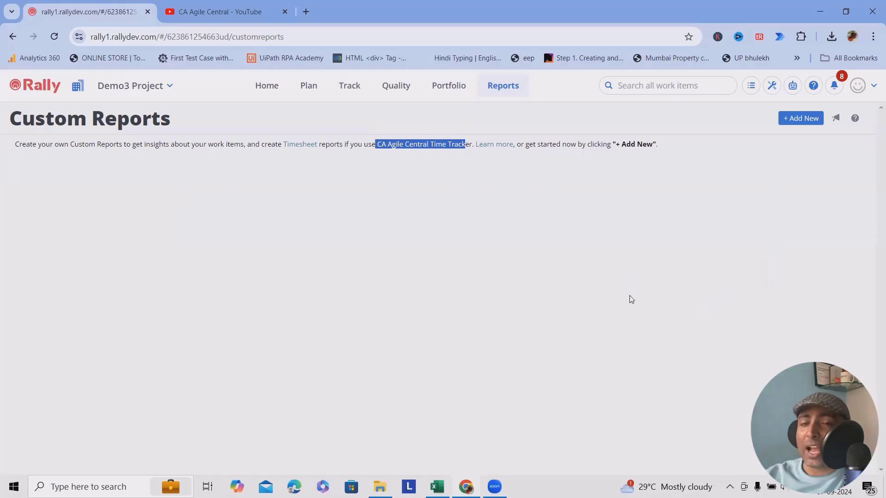
{"action": "mouse_move", "coordinate": [482, 98]}
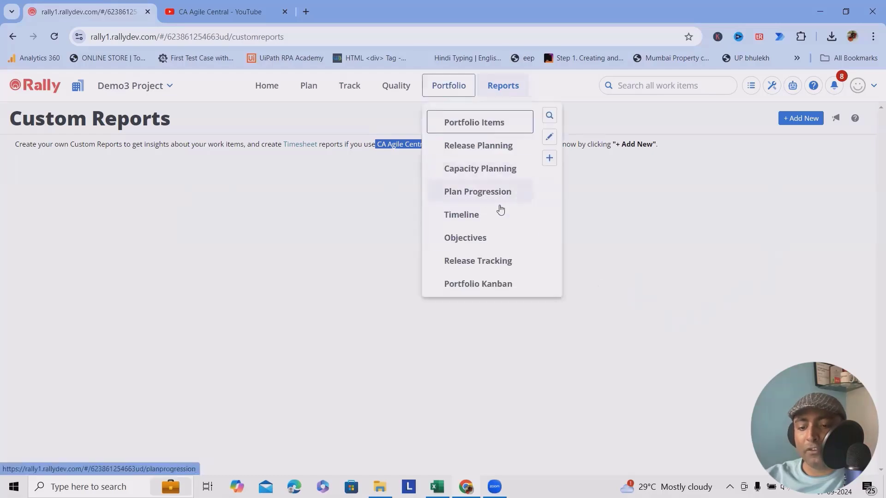
{"action": "left_click", "coordinate": [484, 264]}
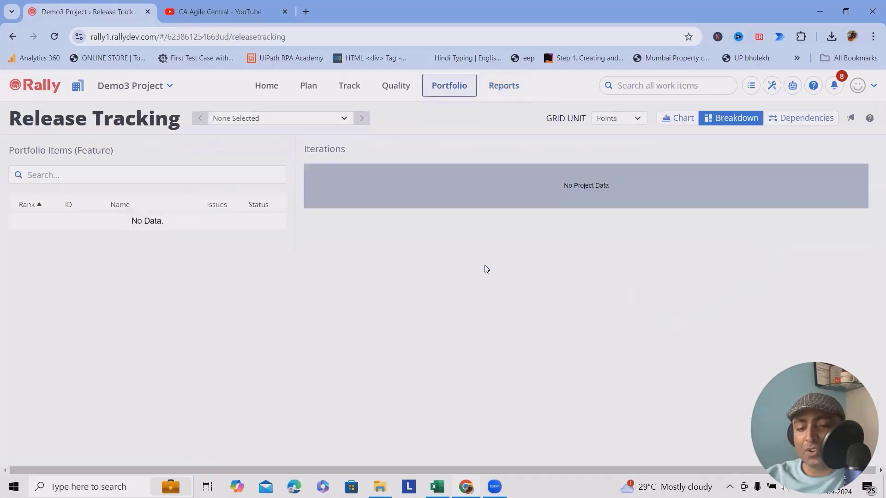
{"action": "mouse_move", "coordinate": [449, 87]}
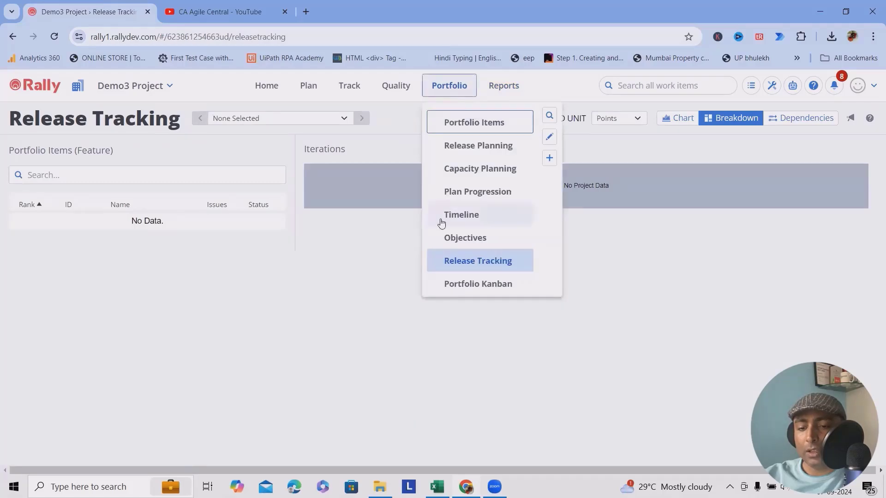
{"action": "left_click", "coordinate": [466, 285]}
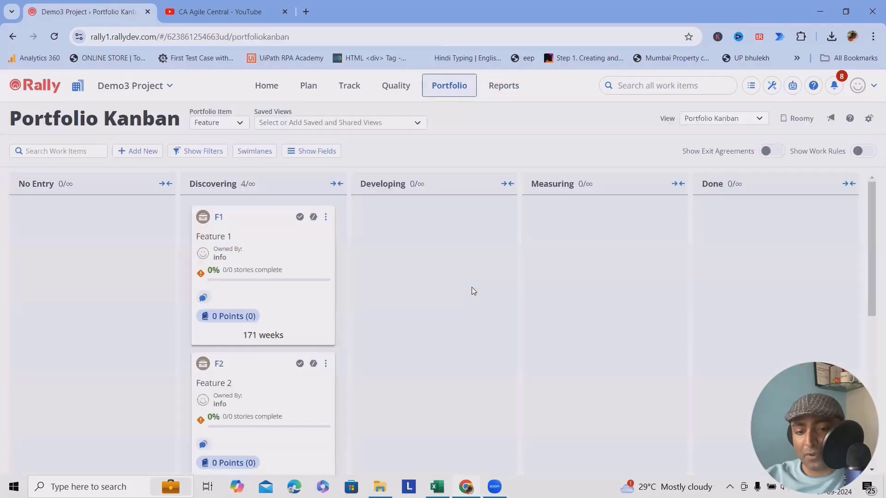
Show the My Work Items panel beside the Kanban, listing US5 in progress and US6 pinned.
{"action": "scroll", "coordinate": [288, 321], "scroll_direction": "down", "scroll_amount": 8}
{"action": "scroll", "coordinate": [401, 341], "scroll_direction": "up", "scroll_amount": 8}
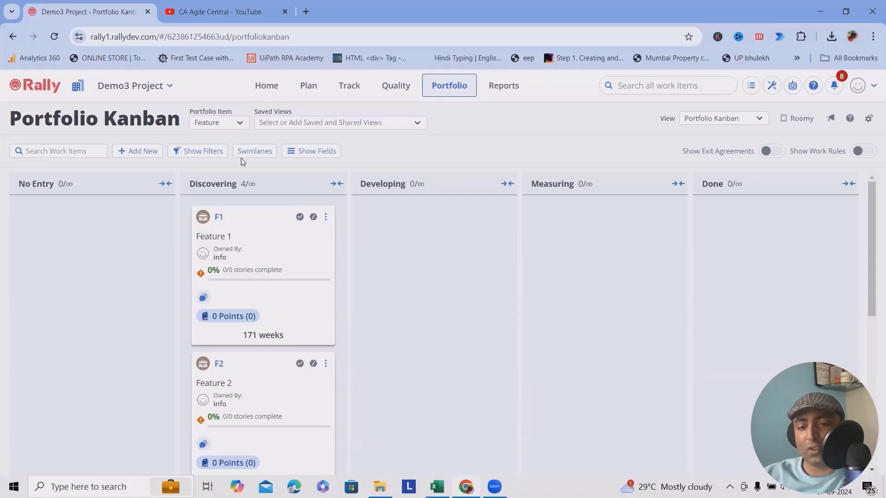
{"action": "left_click", "coordinate": [751, 85]}
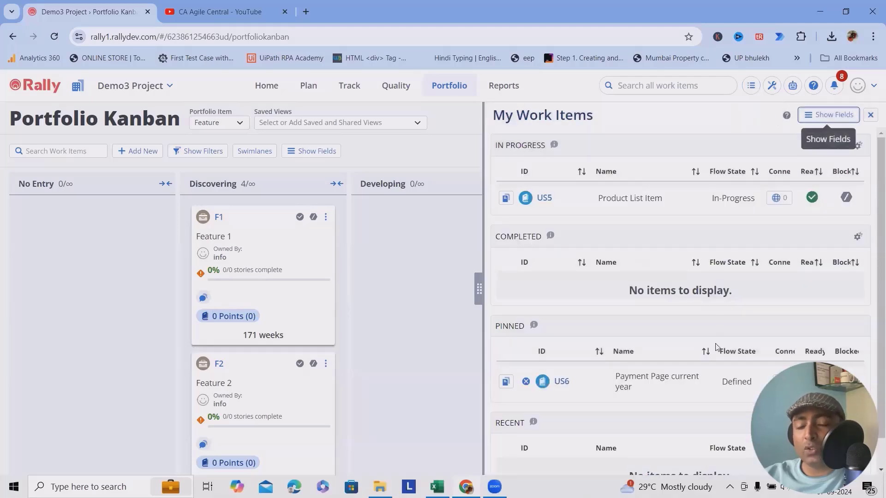
Open the account's Permissions settings page and close the My Work Items panel.
{"action": "left_click", "coordinate": [778, 90]}
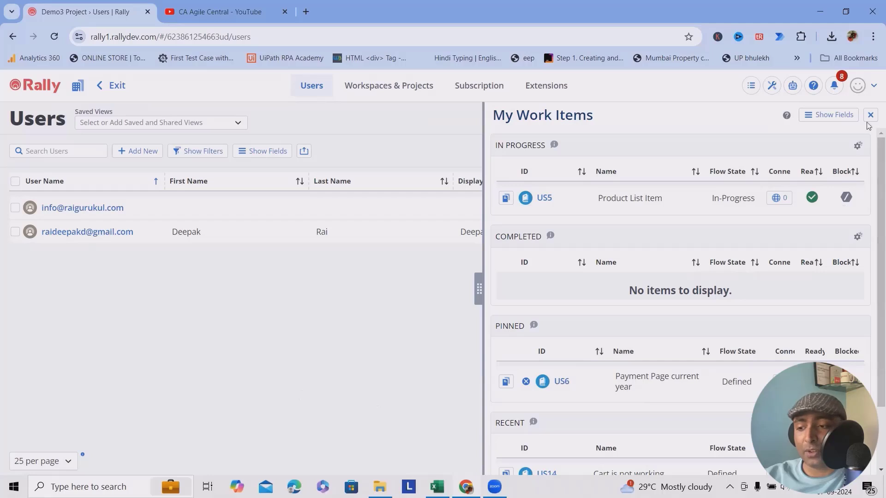
{"action": "left_click", "coordinate": [772, 86]}
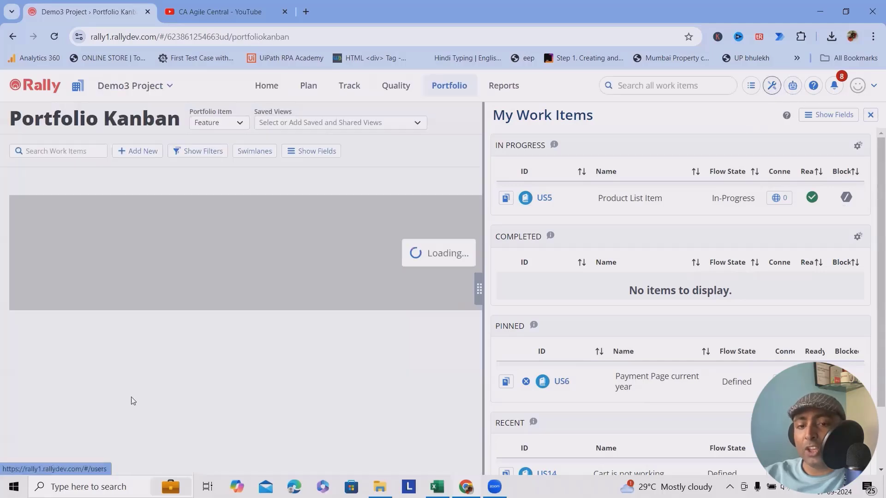
{"action": "left_click", "coordinate": [874, 88]}
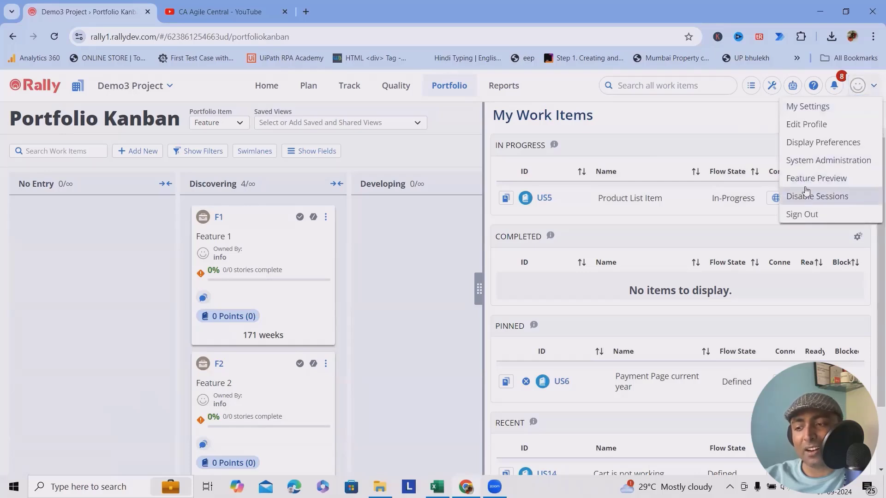
{"action": "left_click", "coordinate": [829, 111]}
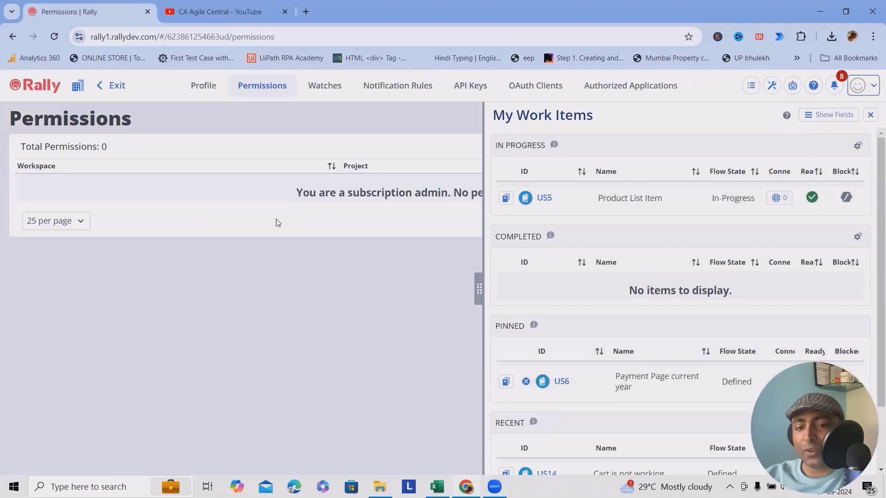
{"action": "left_click", "coordinate": [870, 115]}
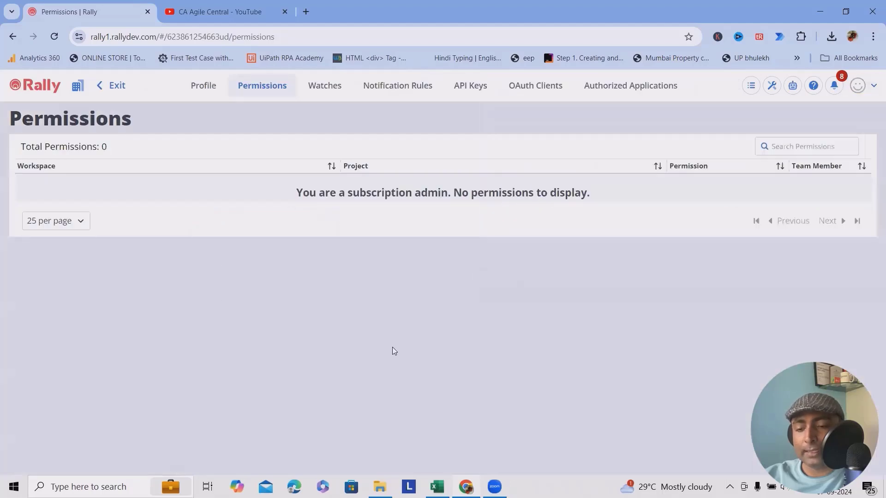
Browse Setup's Workspaces & Projects, Subscription, Integrations and Users pages, then exit to Demo3 Project.
{"action": "left_click", "coordinate": [869, 87]}
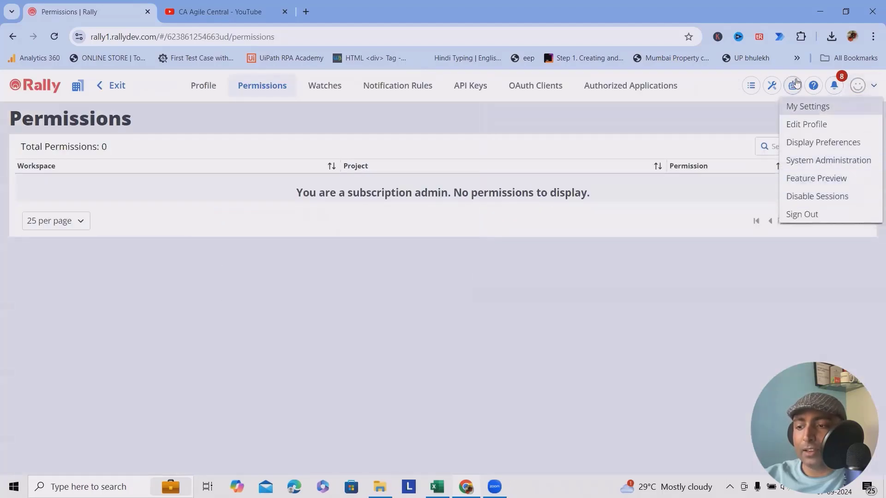
{"action": "left_click", "coordinate": [771, 86]}
{"action": "left_click", "coordinate": [375, 91]}
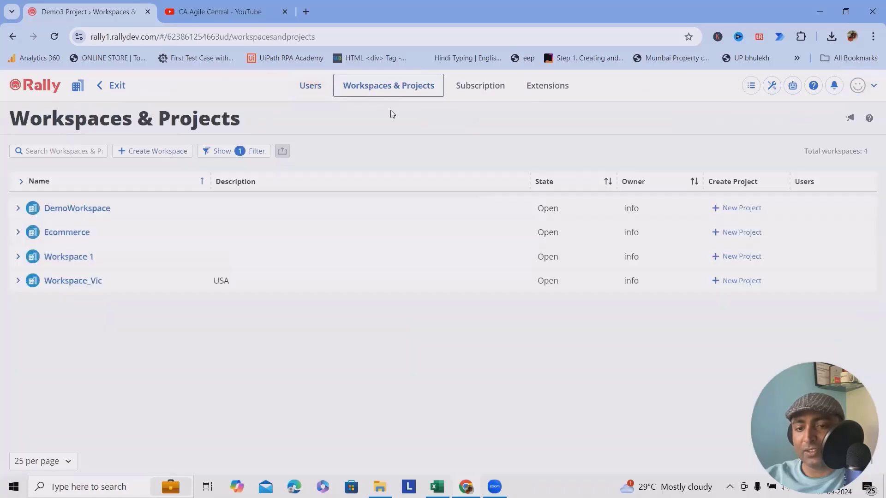
{"action": "left_click", "coordinate": [482, 86]}
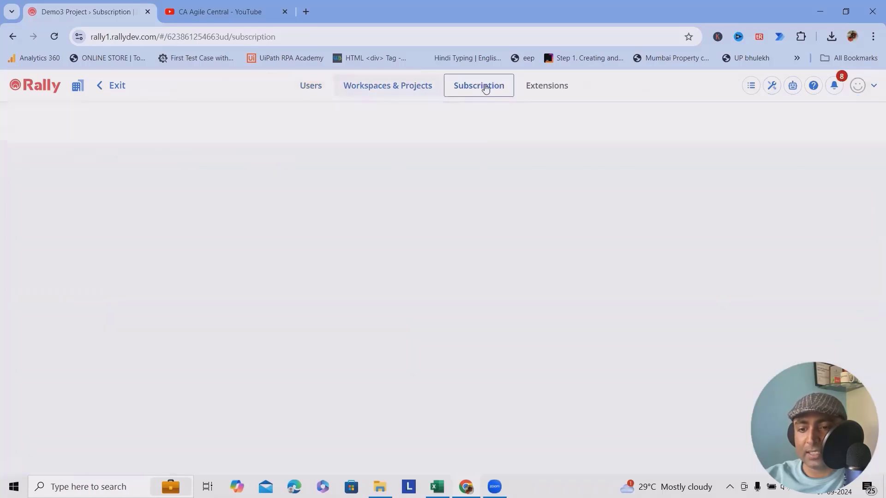
{"action": "left_click", "coordinate": [549, 87]}
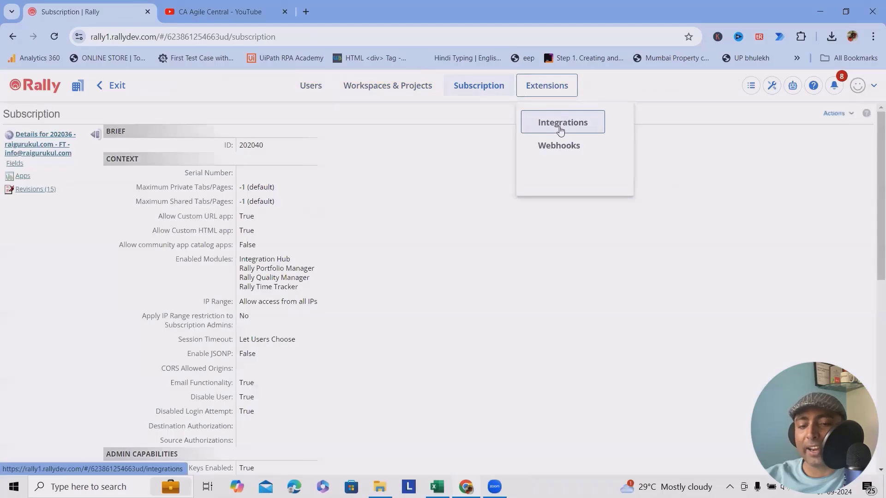
{"action": "left_click", "coordinate": [558, 129]}
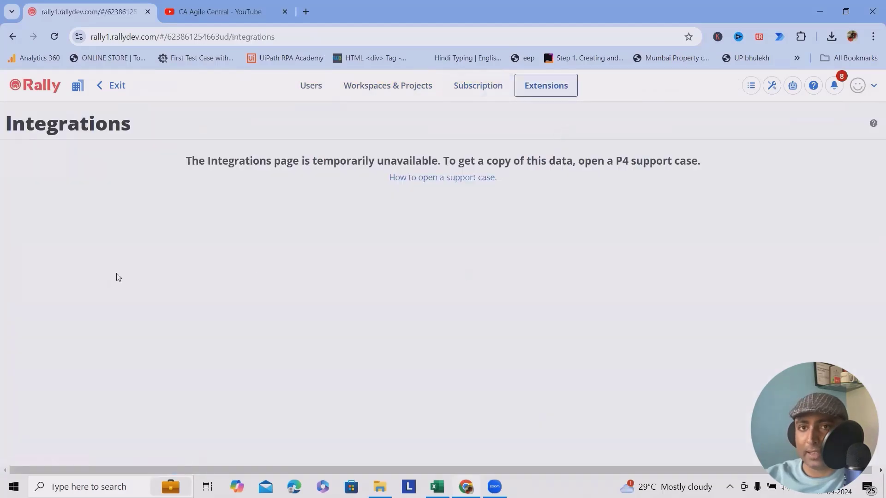
{"action": "left_click", "coordinate": [306, 85]}
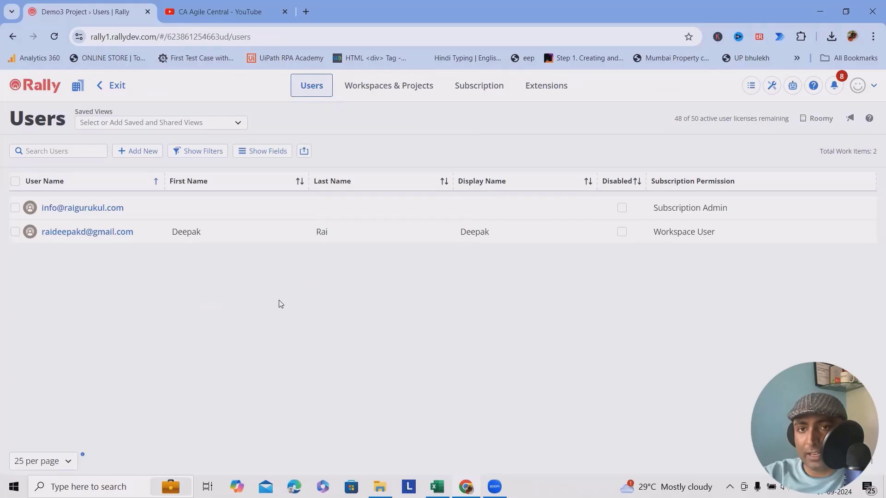
{"action": "left_click", "coordinate": [115, 85]}
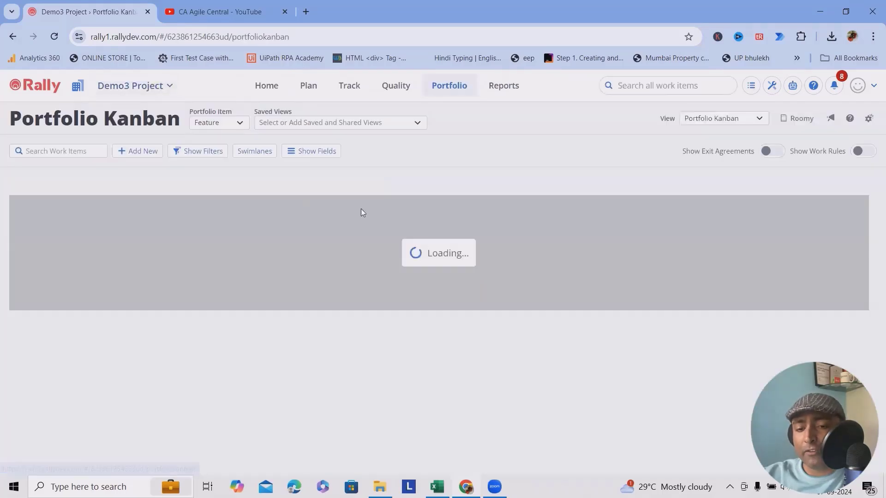
Switch to the Ecommerce workspace through the project and workspace pickers.
{"action": "left_click", "coordinate": [165, 88]}
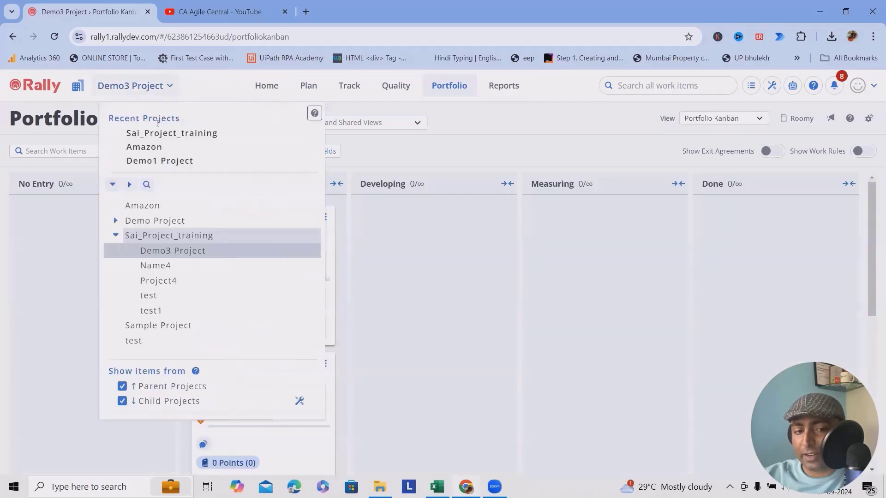
{"action": "left_click", "coordinate": [44, 324]}
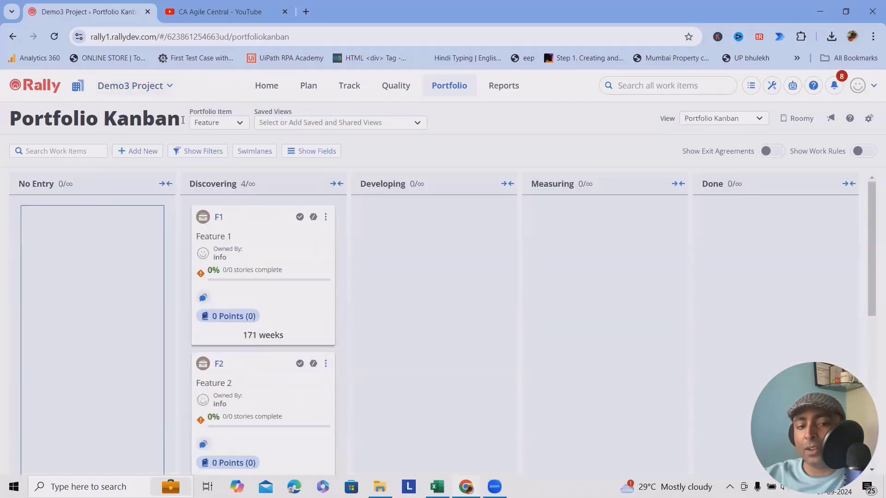
{"action": "left_click", "coordinate": [132, 87]}
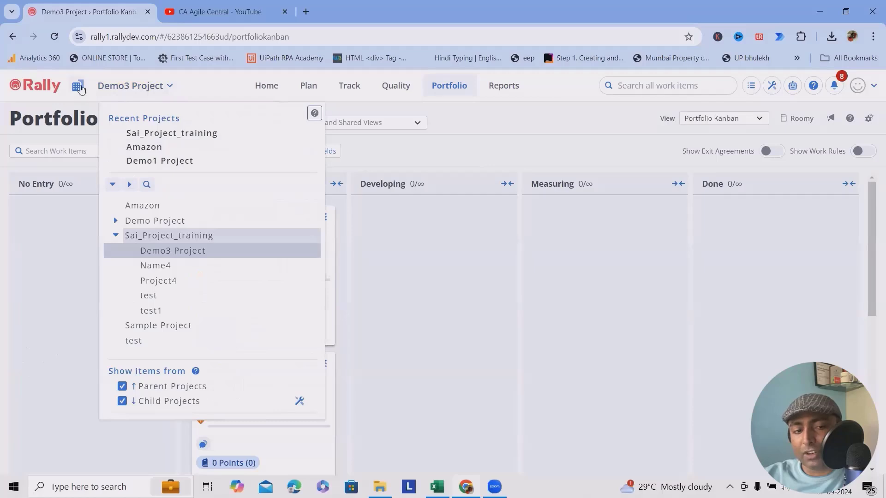
{"action": "left_click", "coordinate": [80, 87]}
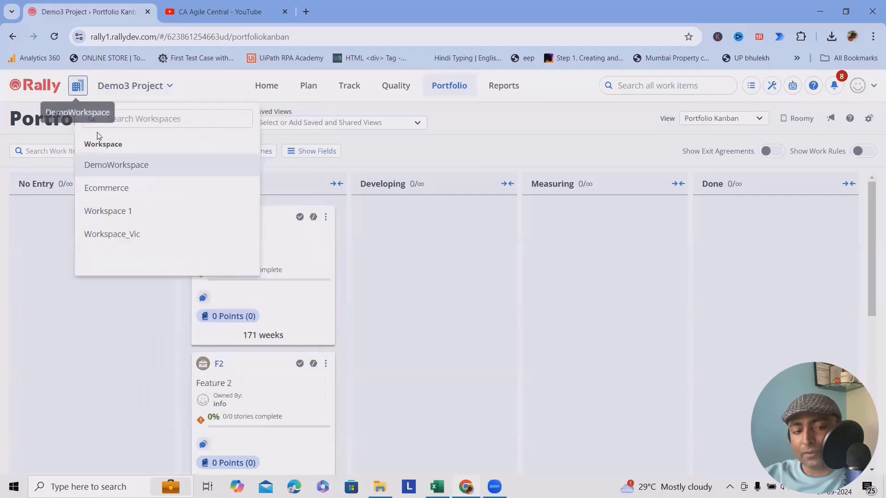
{"action": "left_click", "coordinate": [115, 189]}
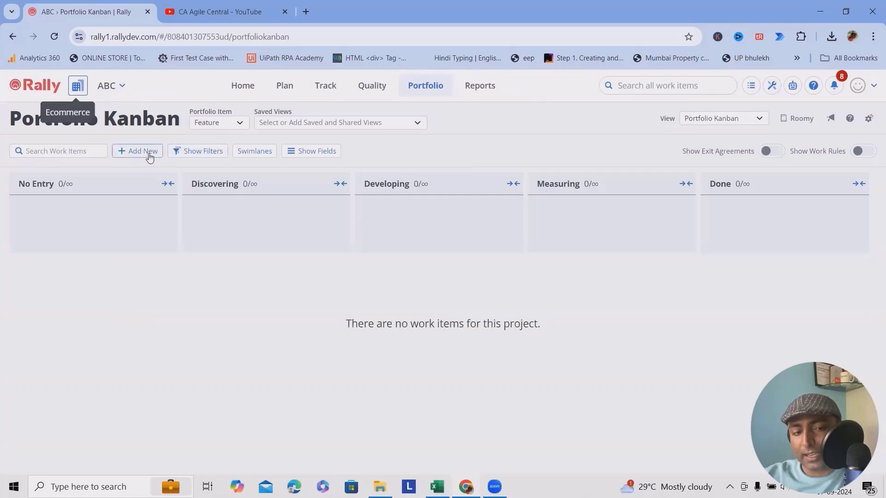
Go to the ABC project's Plan > Backlog page.
{"action": "mouse_move", "coordinate": [286, 98]}
{"action": "left_click", "coordinate": [323, 150]}
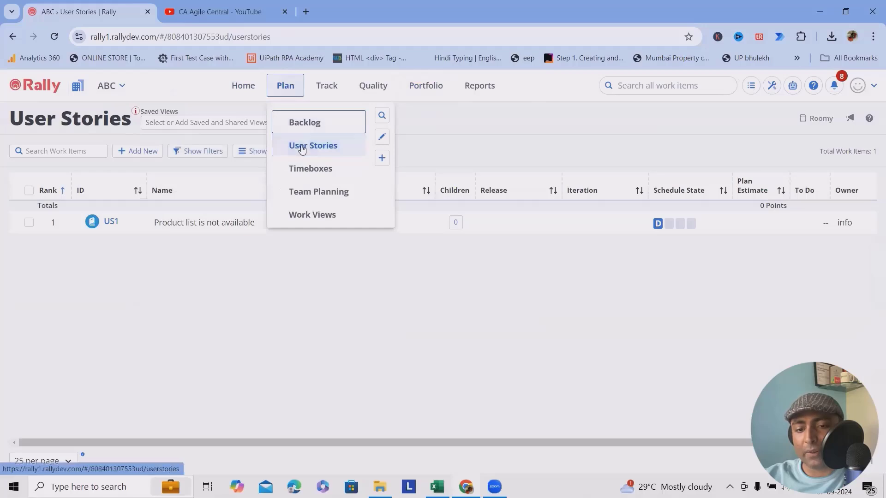
{"action": "left_click", "coordinate": [305, 123]}
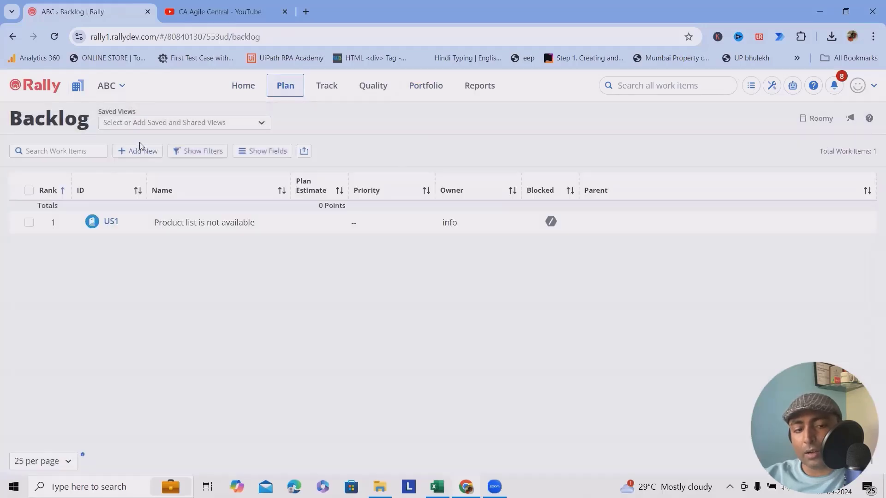
Add a new Defect to the backlog and open its full detail form.
{"action": "left_click", "coordinate": [141, 149]}
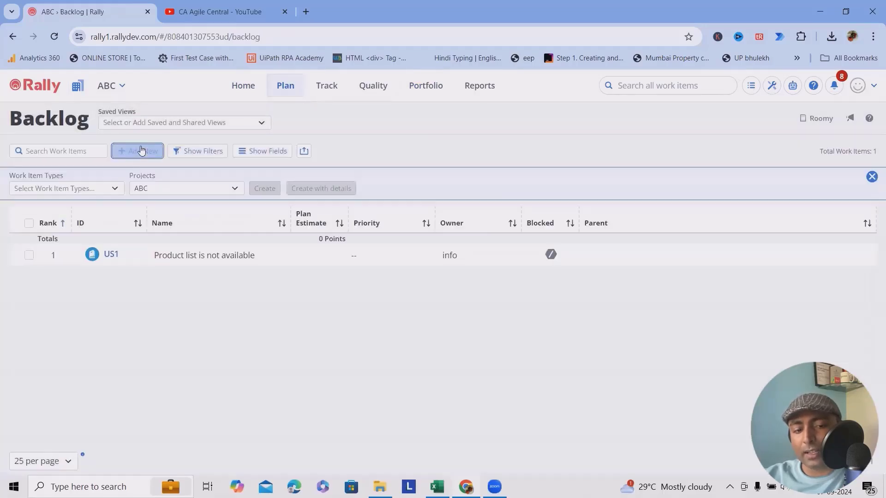
{"action": "left_click", "coordinate": [119, 192]}
{"action": "left_click", "coordinate": [40, 204]}
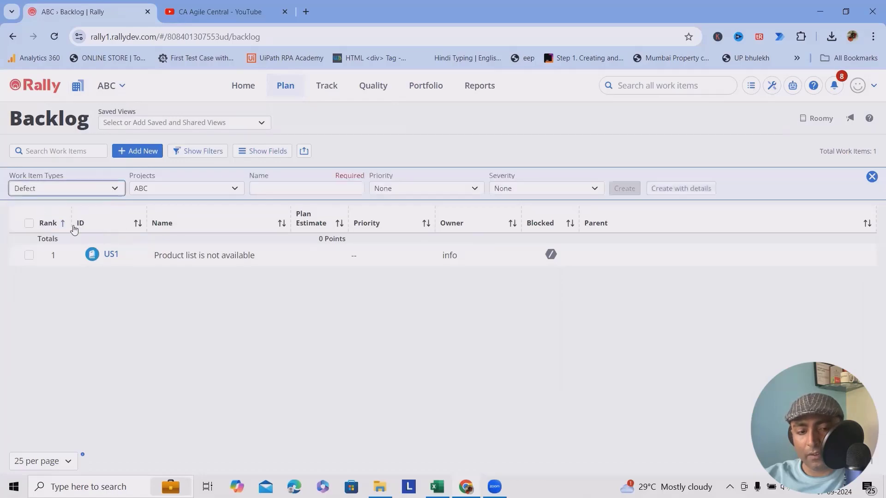
{"action": "left_click", "coordinate": [295, 185]}
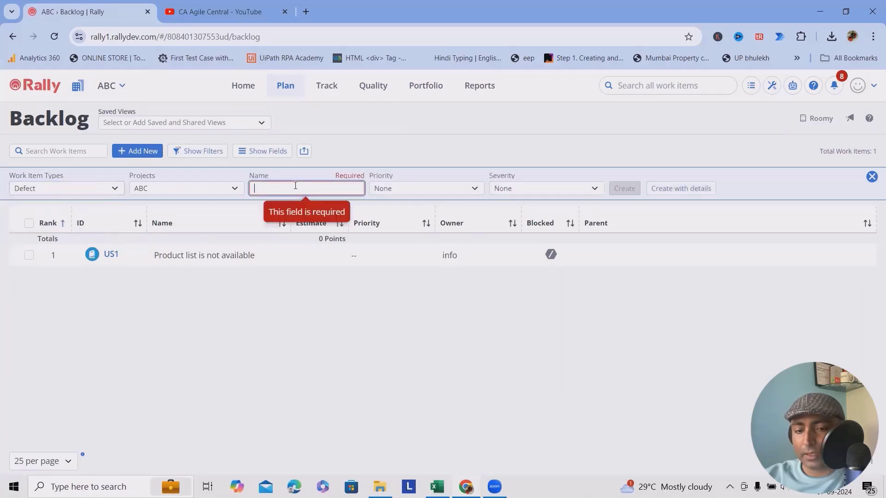
{"action": "left_click", "coordinate": [687, 189]}
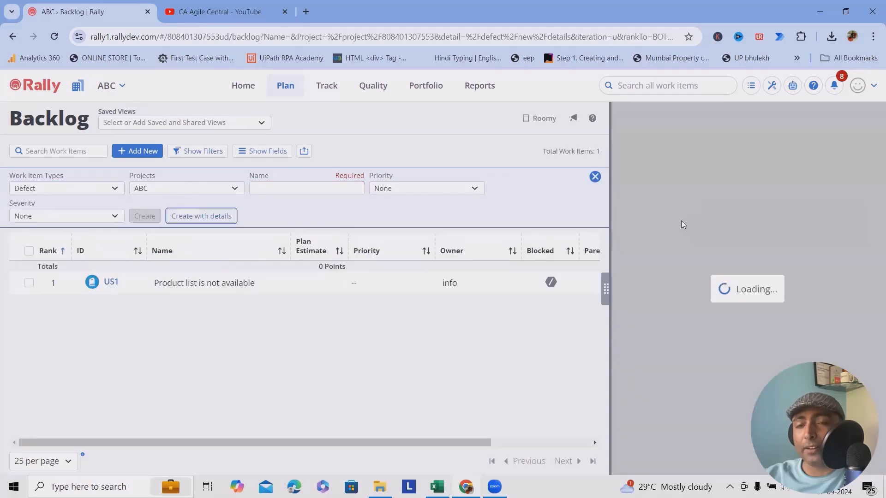
Name the defect 'Product Images are not clearly visible' and set its colour to Burnt Orange.
{"action": "left_click", "coordinate": [673, 159]}
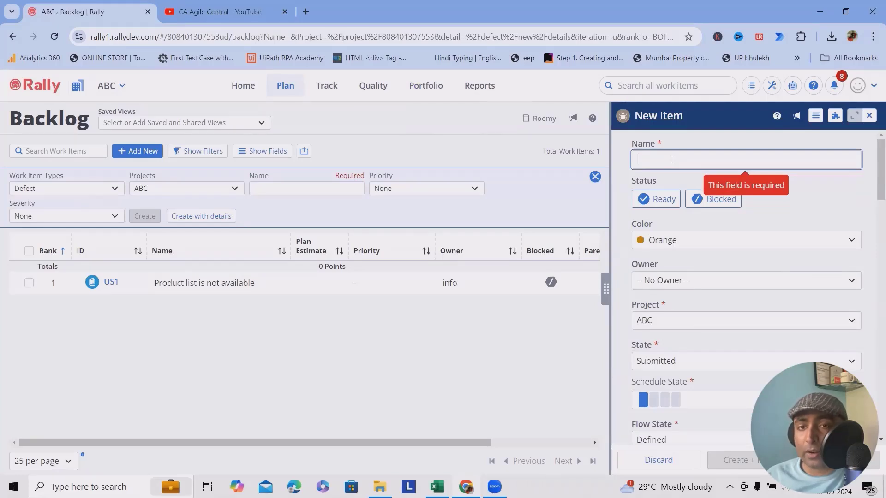
{"action": "type", "text": "Pro"}
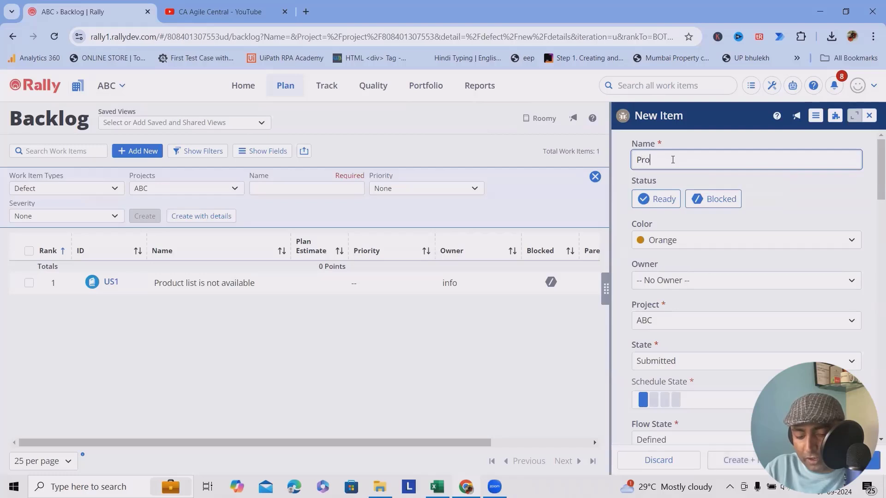
{"action": "type", "text": "duct Images are not clear"}
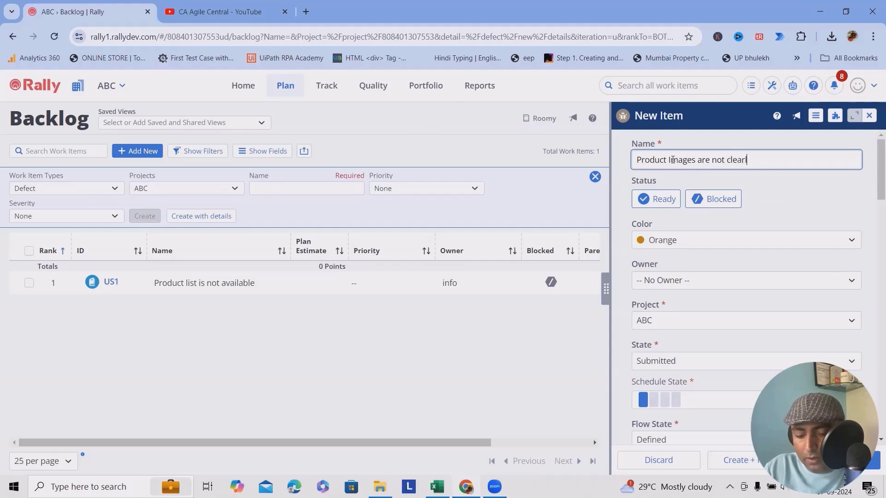
{"action": "type", "text": "ly visible"}
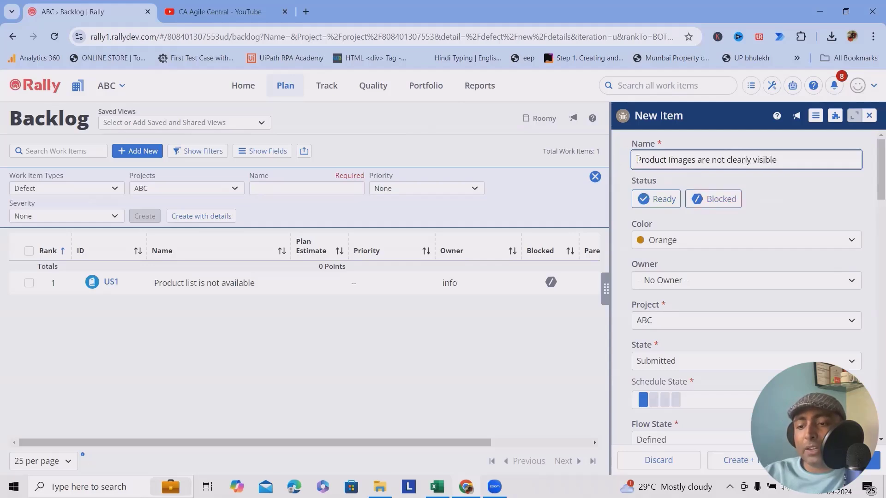
{"action": "left_click", "coordinate": [709, 241]}
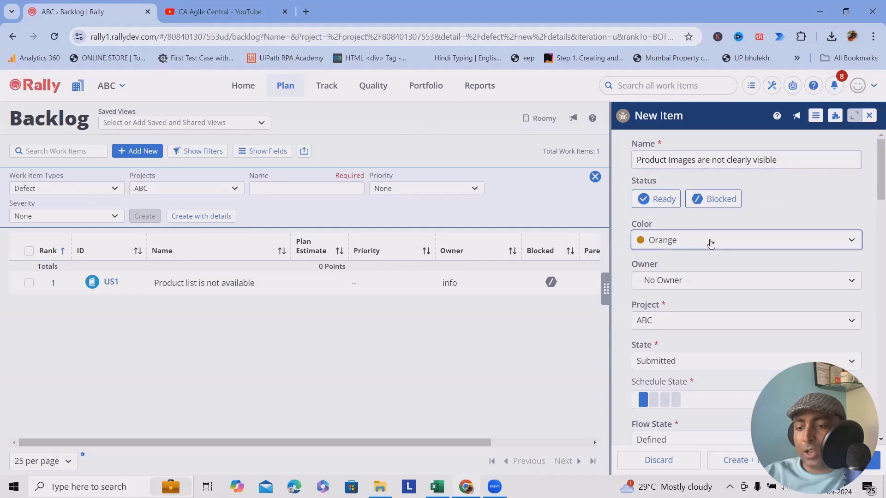
{"action": "scroll", "coordinate": [675, 369], "scroll_direction": "down", "scroll_amount": 1}
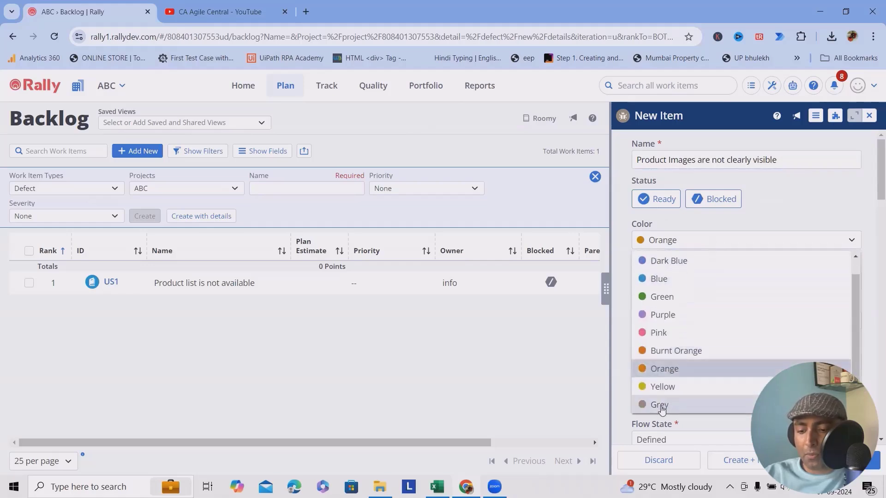
{"action": "scroll", "coordinate": [669, 346], "scroll_direction": "up", "scroll_amount": 1}
{"action": "left_click", "coordinate": [678, 353]}
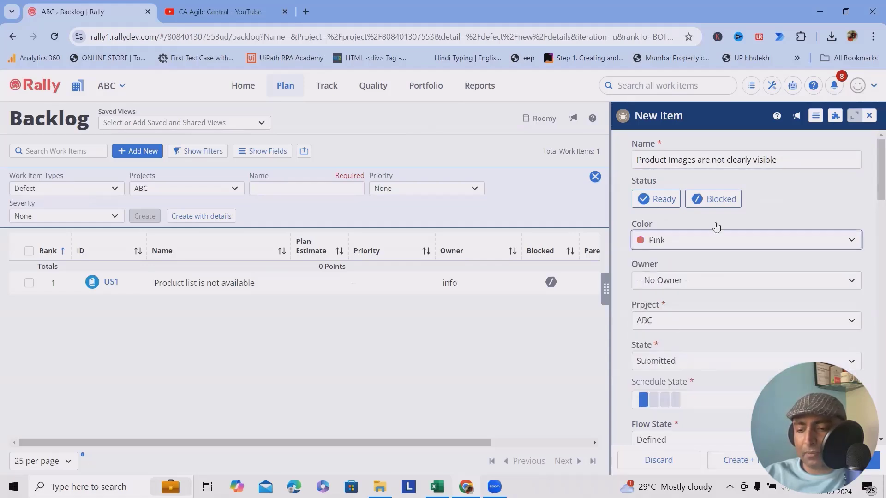
{"action": "left_click", "coordinate": [739, 237]}
{"action": "left_click", "coordinate": [690, 369]}
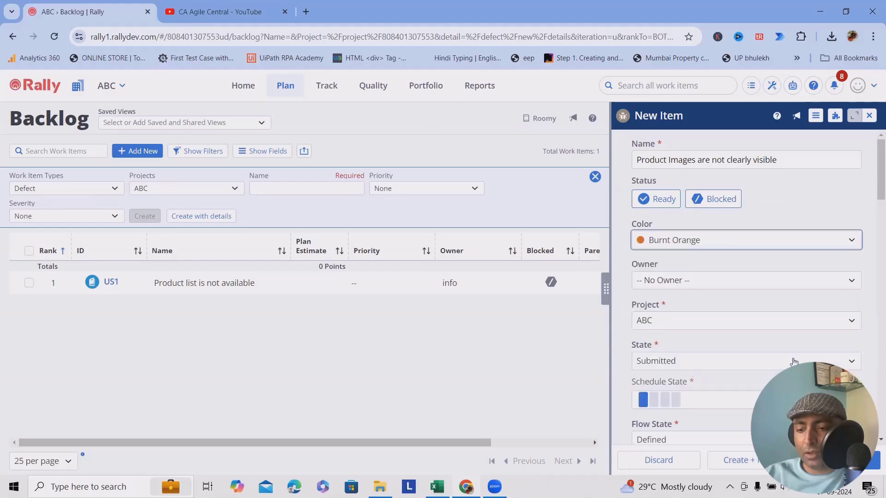
Assign the only listed user as the defect's owner.
{"action": "left_click", "coordinate": [757, 285]}
{"action": "left_click", "coordinate": [667, 362]}
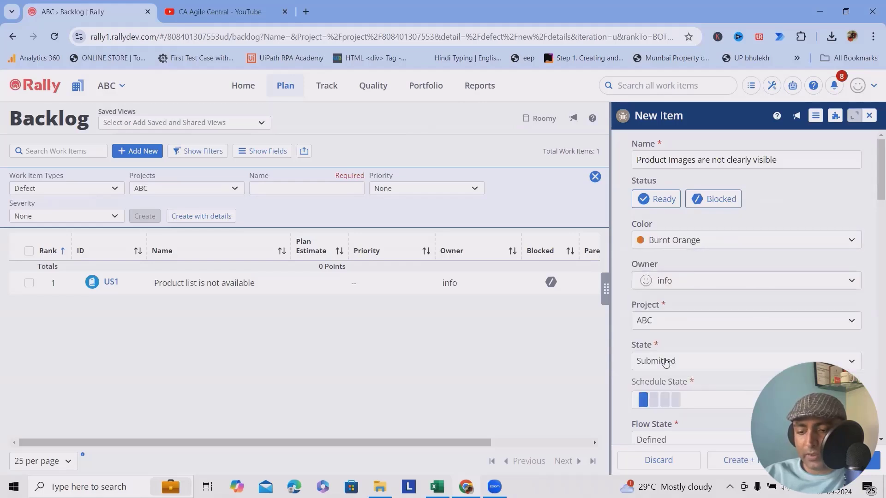
{"action": "scroll", "coordinate": [710, 309], "scroll_direction": "down", "scroll_amount": 2}
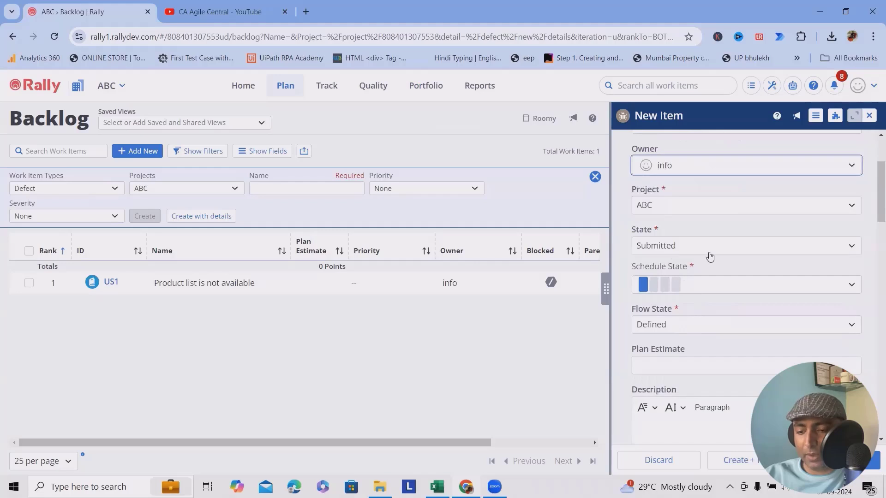
{"action": "scroll", "coordinate": [722, 262], "scroll_direction": "down", "scroll_amount": 2}
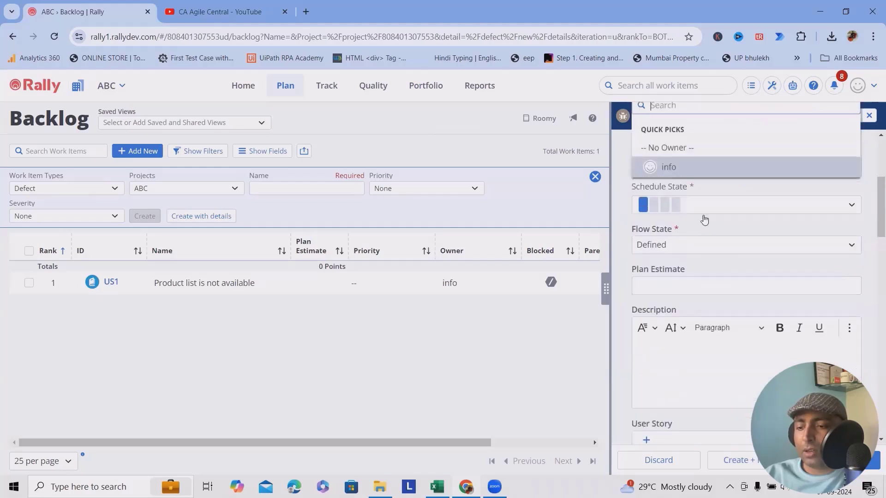
{"action": "scroll", "coordinate": [705, 219], "scroll_direction": "up", "scroll_amount": 2}
{"action": "left_click", "coordinate": [688, 250]}
{"action": "scroll", "coordinate": [683, 330], "scroll_direction": "down", "scroll_amount": 1}
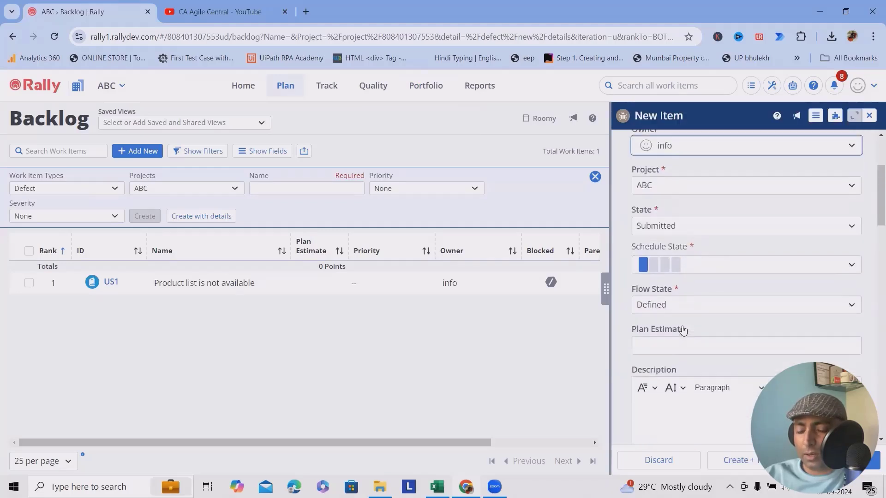
{"action": "scroll", "coordinate": [683, 330], "scroll_direction": "down", "scroll_amount": 2}
Start the description with 'Precondition:' and 'Steps to Reproduce:' on separate lines.
{"action": "left_click", "coordinate": [678, 259]}
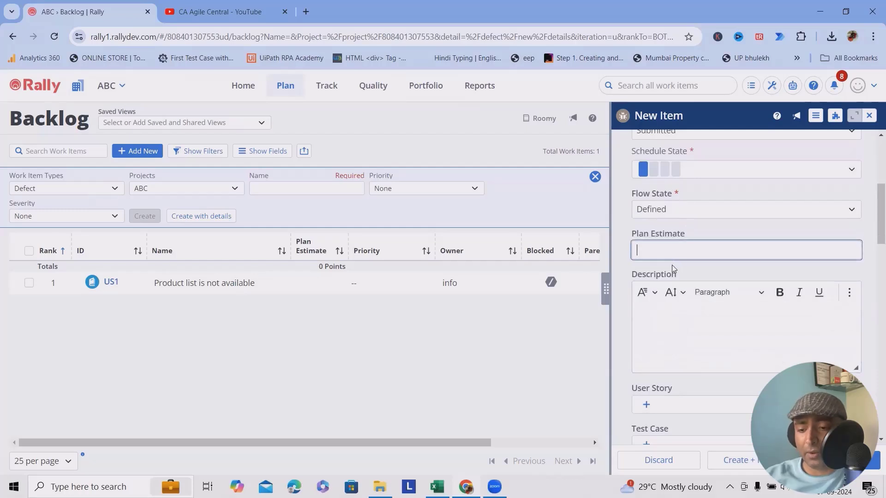
{"action": "left_click", "coordinate": [658, 313]}
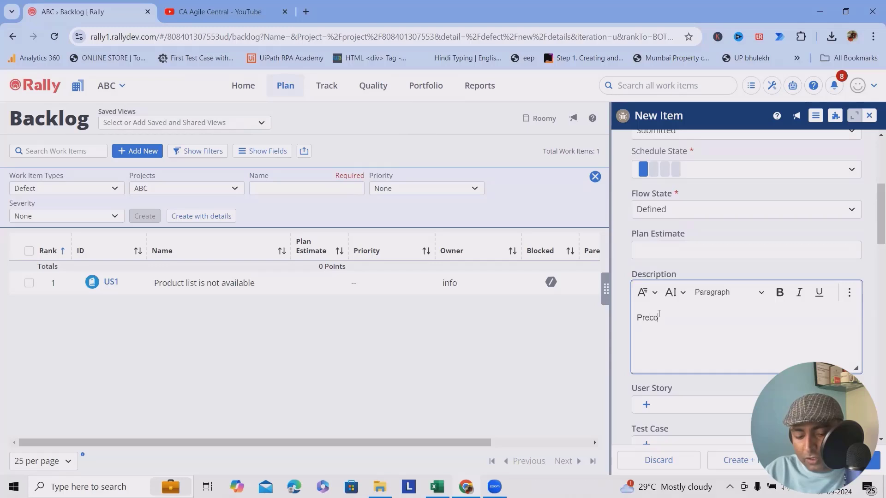
{"action": "type", "text": "ndition:"}
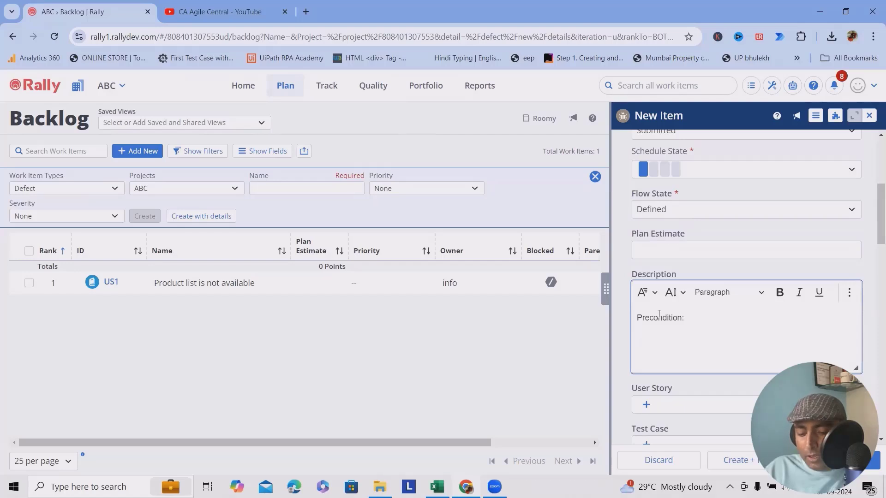
{"action": "key", "text": "Return"}
{"action": "type", "text": "Steps to Reproduce:"}
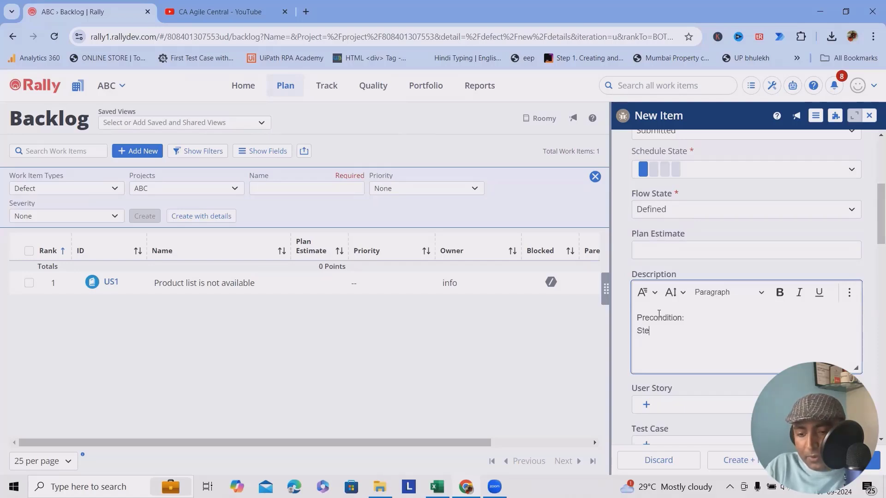
{"action": "key", "text": "Return"}
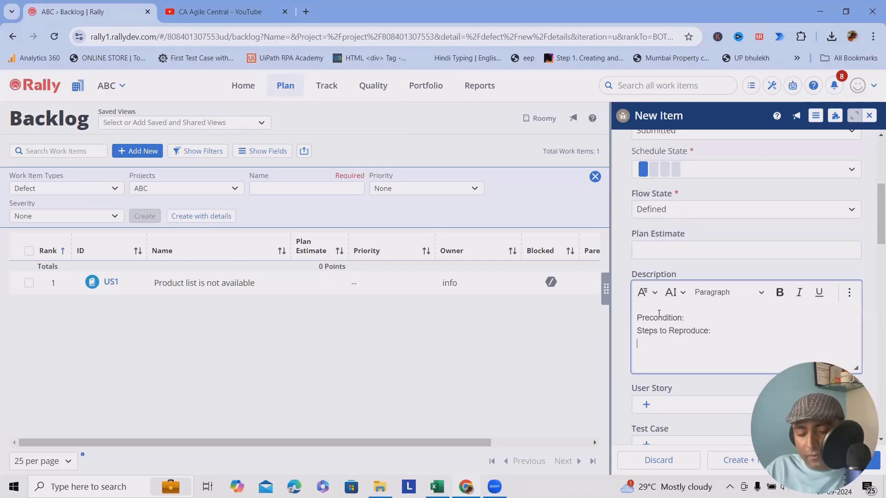
Add 'Actual Result:', 'Expected Result:' and 'Note:' headings, each on its own line.
{"action": "type", "text": "Pd"}
{"action": "key", "text": "BackSpace"}
{"action": "key", "text": "BackSpace"}
{"action": "type", "text": "Ad"}
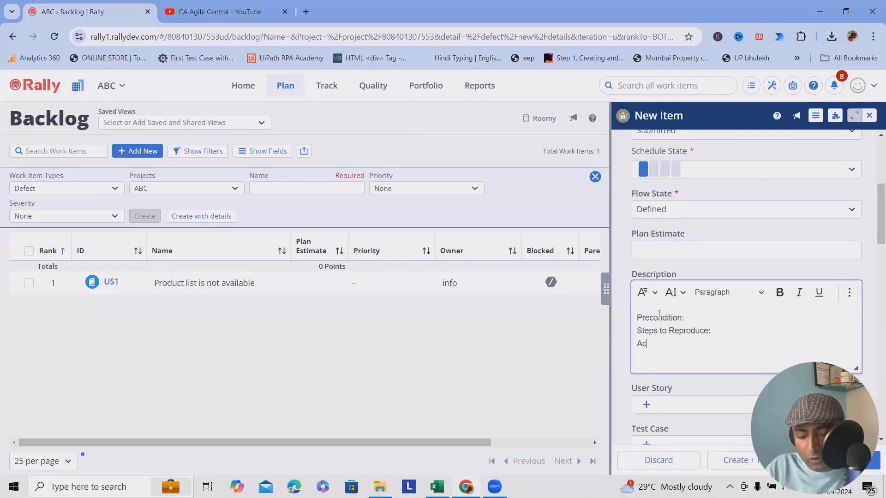
{"action": "key", "text": "BackSpace"}
{"action": "type", "text": "ctual Res"}
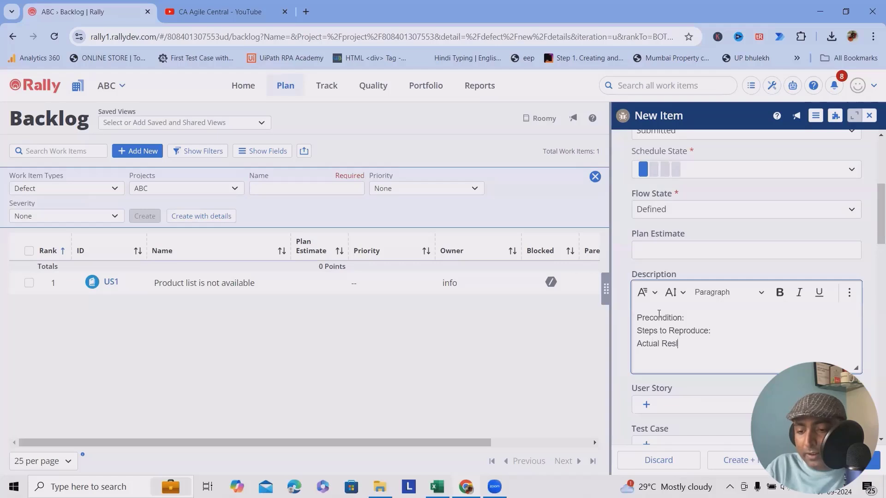
{"action": "type", "text": "lu"}
{"action": "key", "text": "BackSpace"}
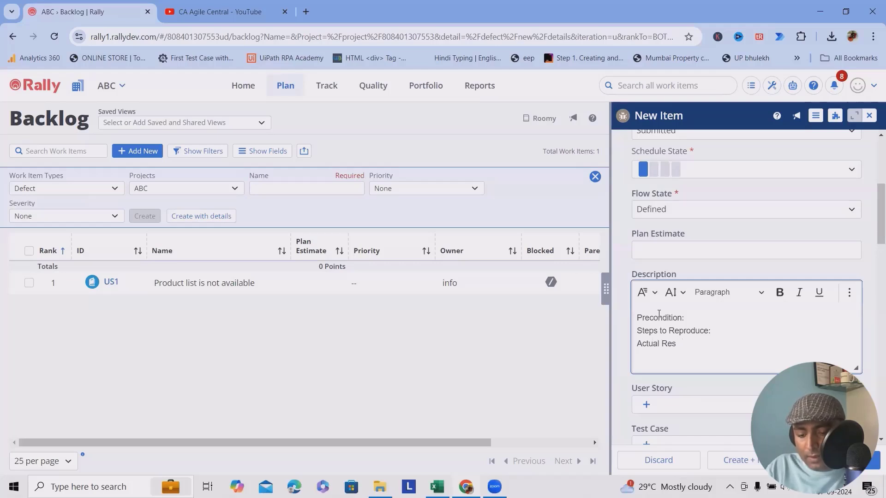
{"action": "type", "text": "ult:"}
{"action": "key", "text": "Return"}
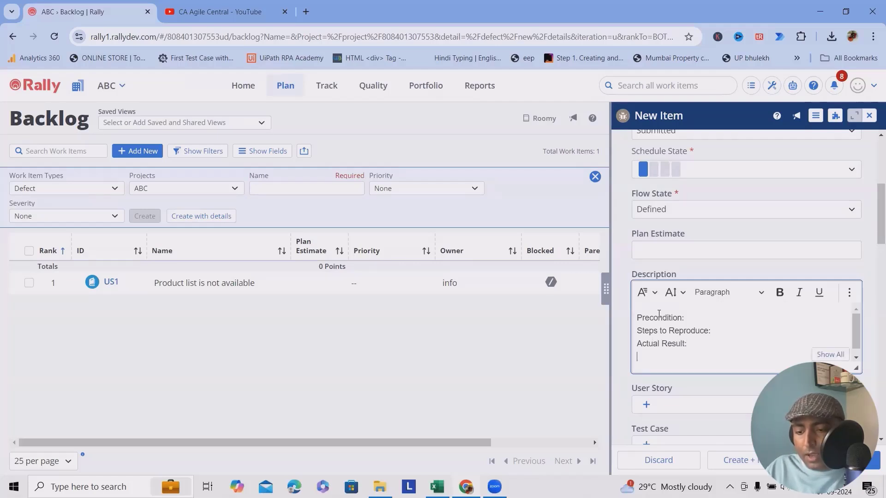
{"action": "type", "text": "Expected"}
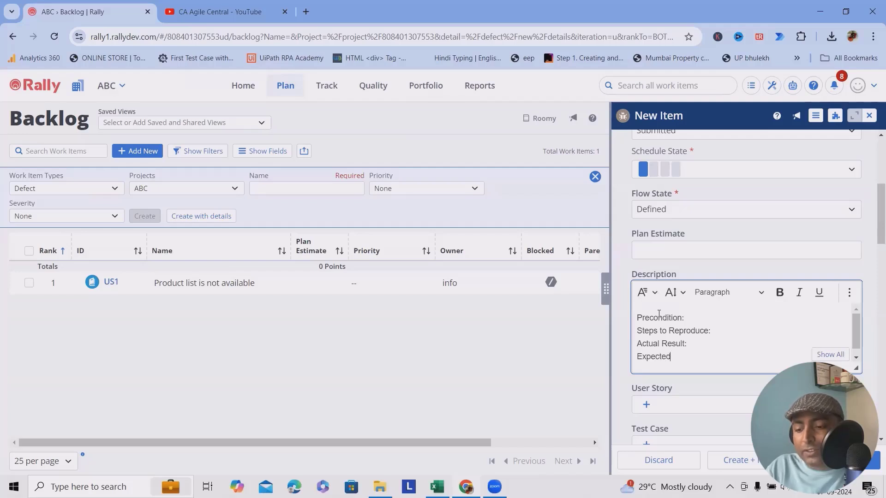
{"action": "type", "text": " Result:"}
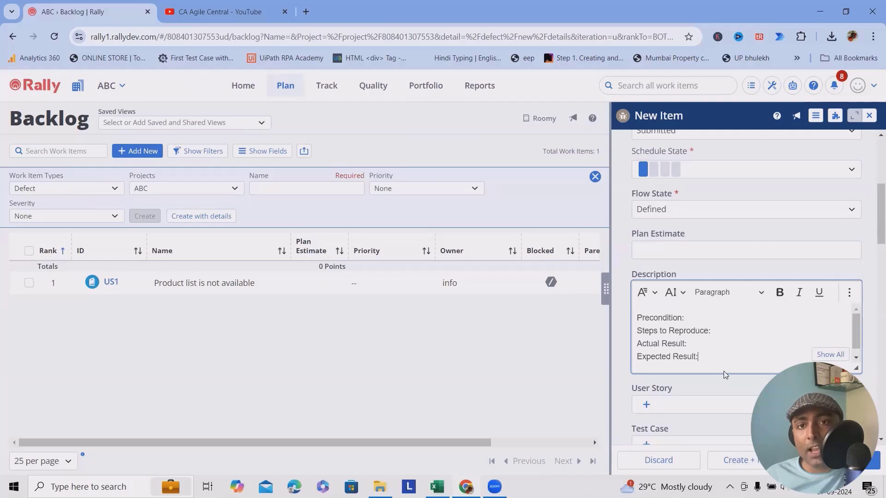
{"action": "type", "text": "Note"}
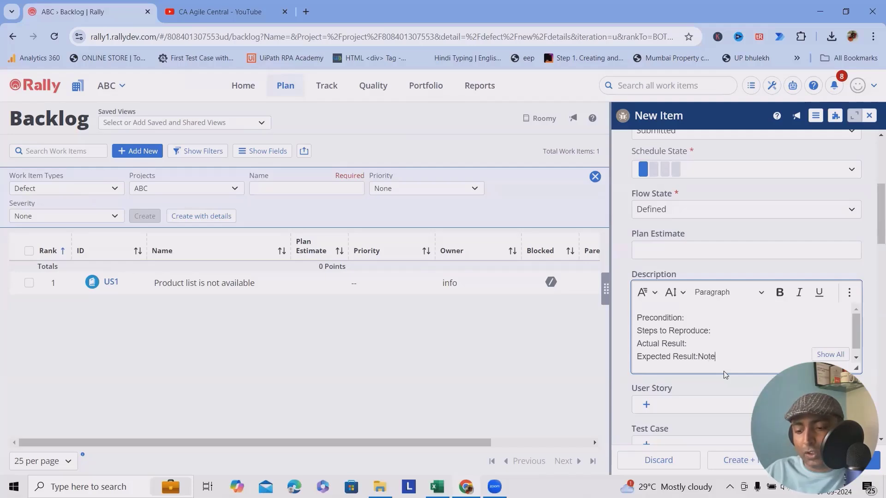
{"action": "key", "text": "Left"}
{"action": "key", "text": "Left"}
{"action": "key", "text": "Left"}
{"action": "key", "text": "Left"}
{"action": "key", "text": "Return"}
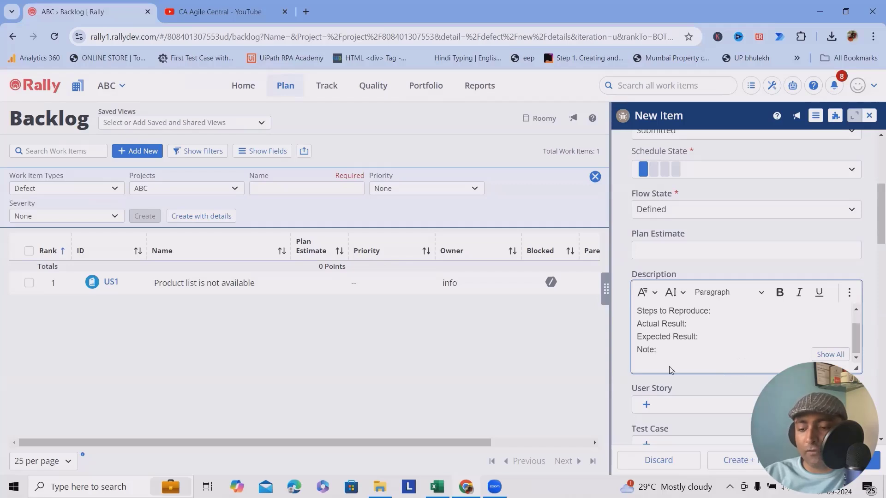
Leave Environment as None and set the defect's Priority to Normal.
{"action": "scroll", "coordinate": [703, 415], "scroll_direction": "down", "scroll_amount": 5}
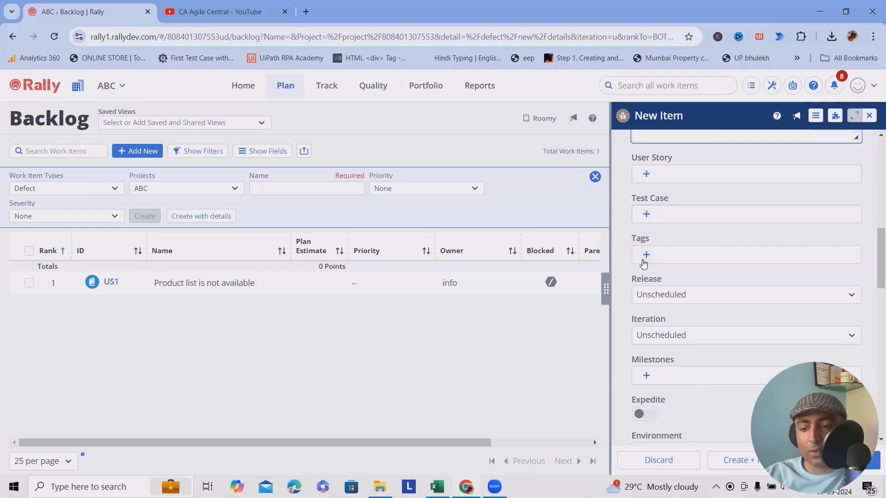
{"action": "scroll", "coordinate": [645, 262], "scroll_direction": "down", "scroll_amount": 1}
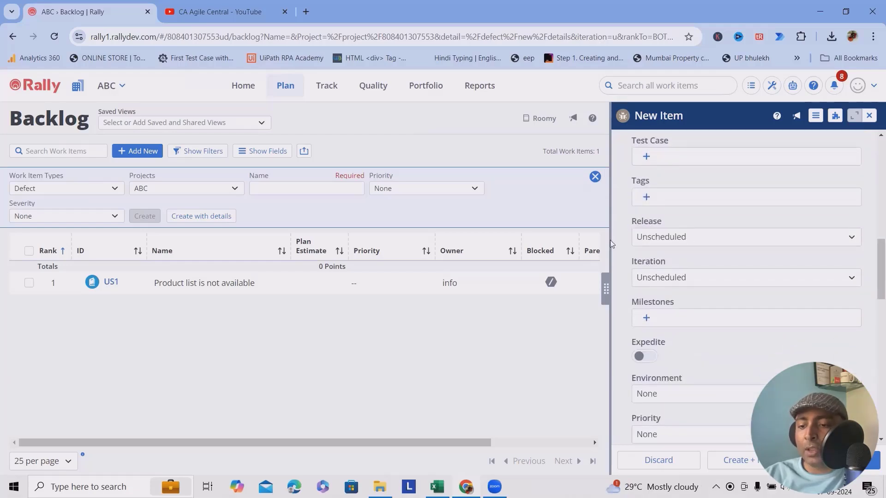
{"action": "scroll", "coordinate": [688, 256], "scroll_direction": "down", "scroll_amount": 2}
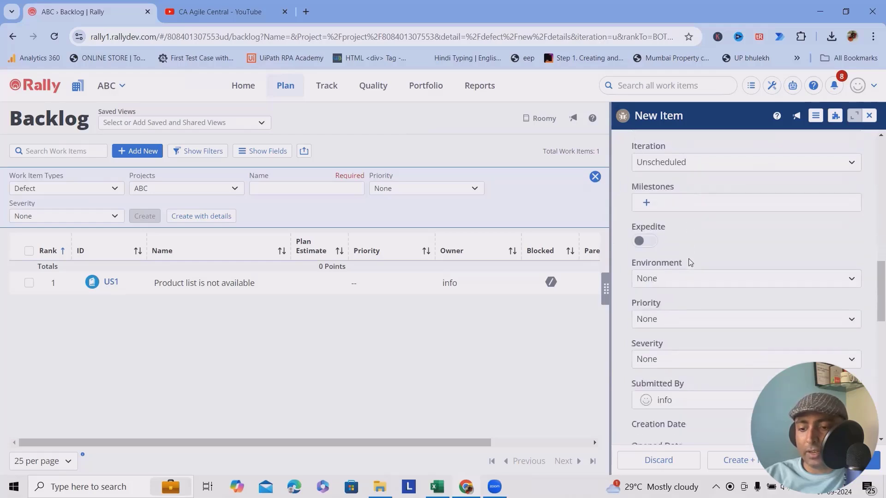
{"action": "scroll", "coordinate": [674, 209], "scroll_direction": "down", "scroll_amount": 1}
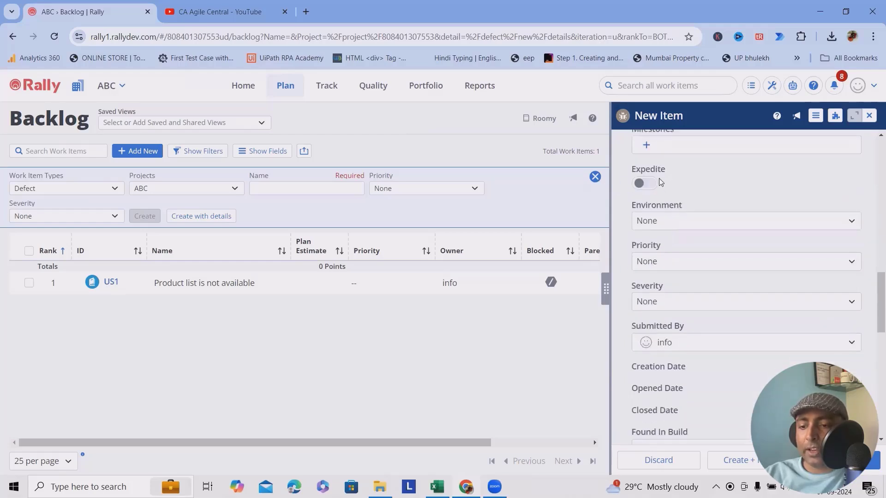
{"action": "left_click", "coordinate": [698, 225]}
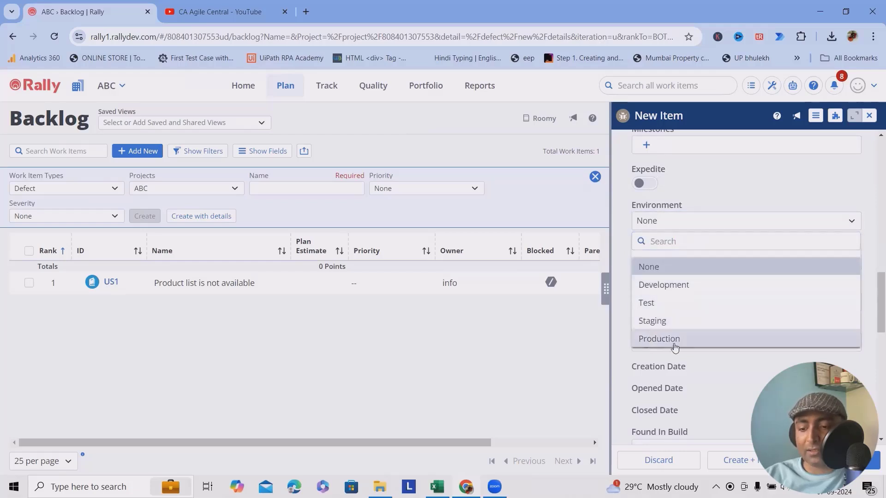
{"action": "left_click", "coordinate": [708, 355]}
{"action": "left_click", "coordinate": [716, 265]}
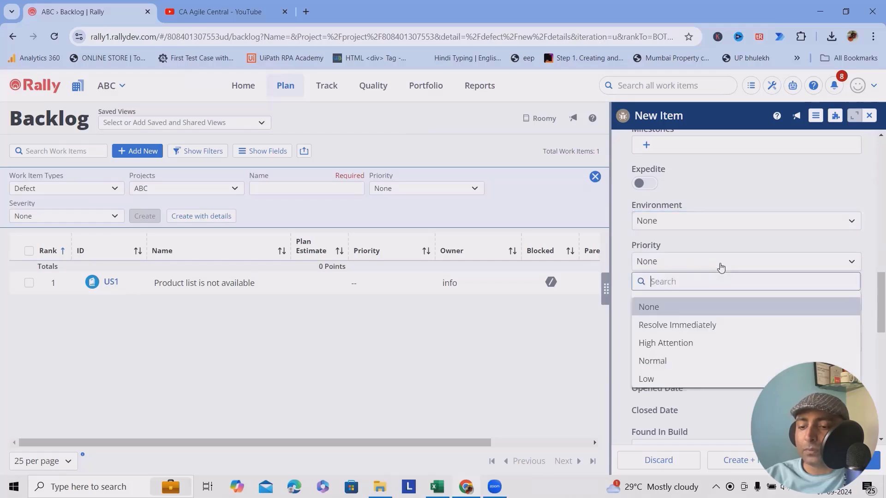
{"action": "left_click", "coordinate": [673, 362]}
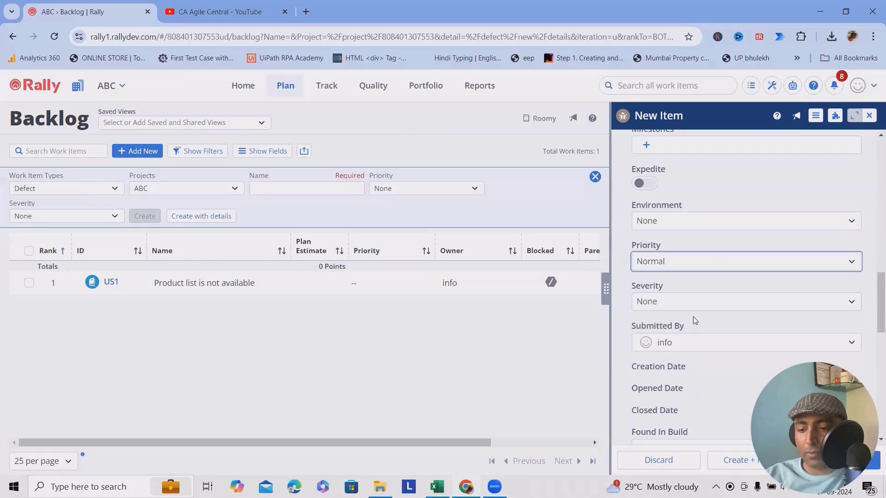
Set the defect's Severity to Cosmetic.
{"action": "left_click", "coordinate": [721, 301]}
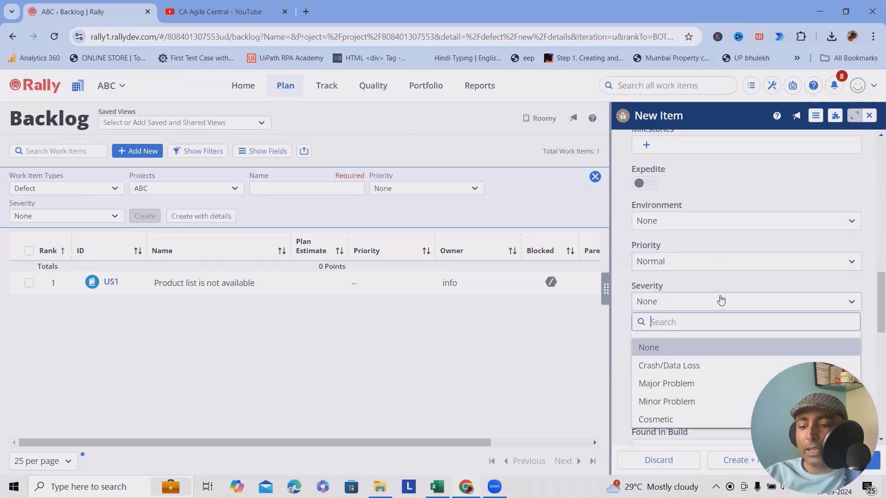
{"action": "left_click", "coordinate": [669, 401]}
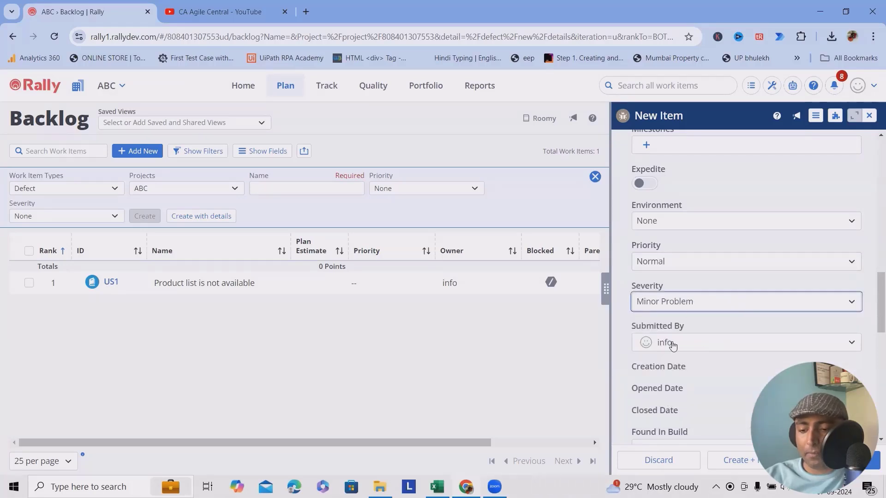
{"action": "left_click", "coordinate": [689, 306]}
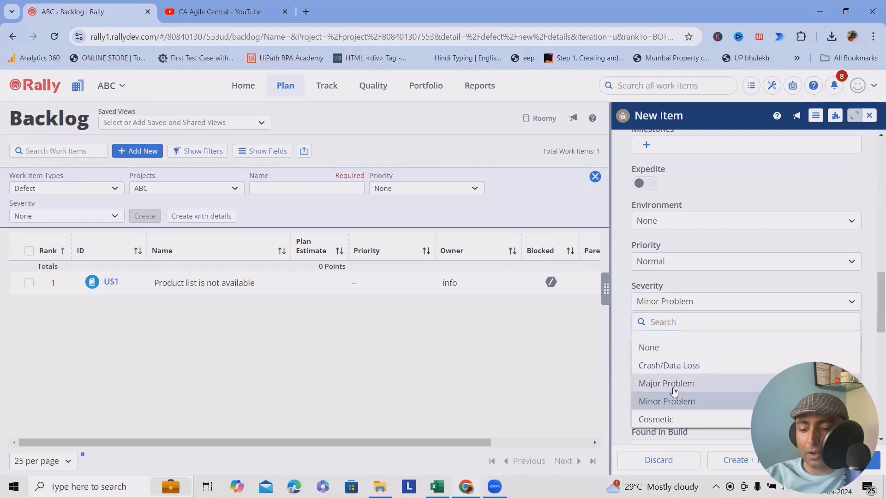
{"action": "left_click", "coordinate": [664, 418]}
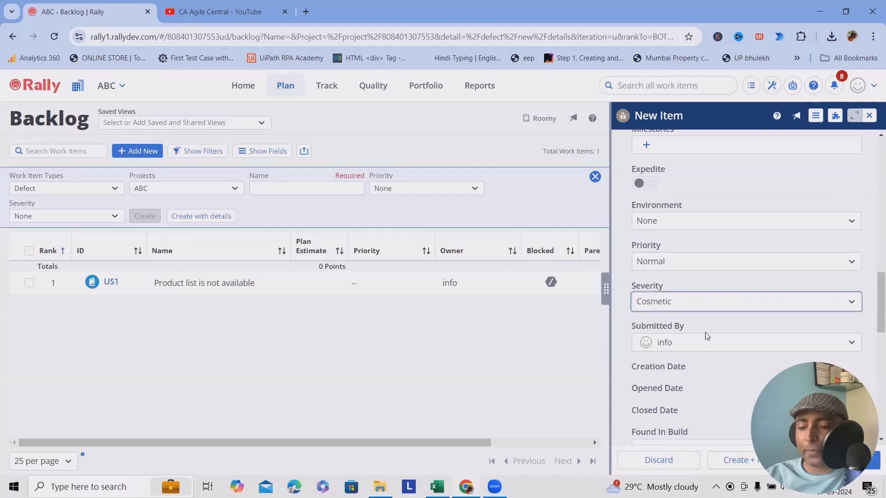
{"action": "scroll", "coordinate": [690, 342], "scroll_direction": "down", "scroll_amount": 6}
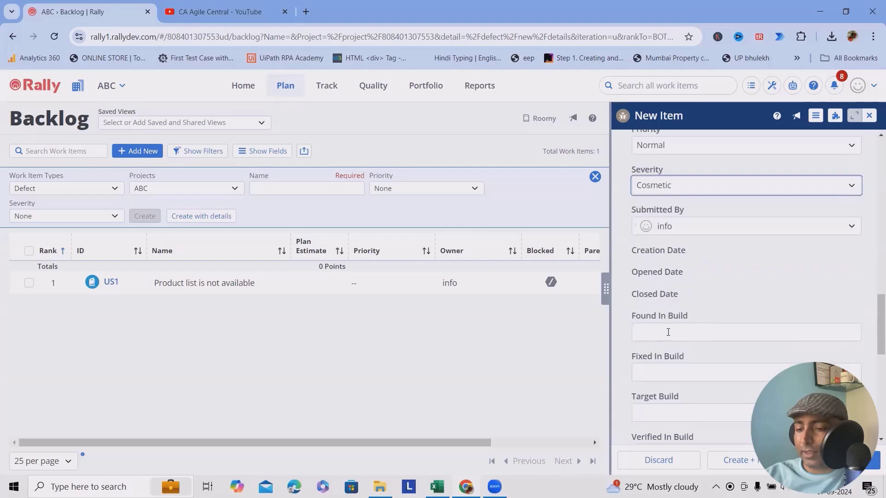
{"action": "scroll", "coordinate": [685, 288], "scroll_direction": "down", "scroll_amount": 5}
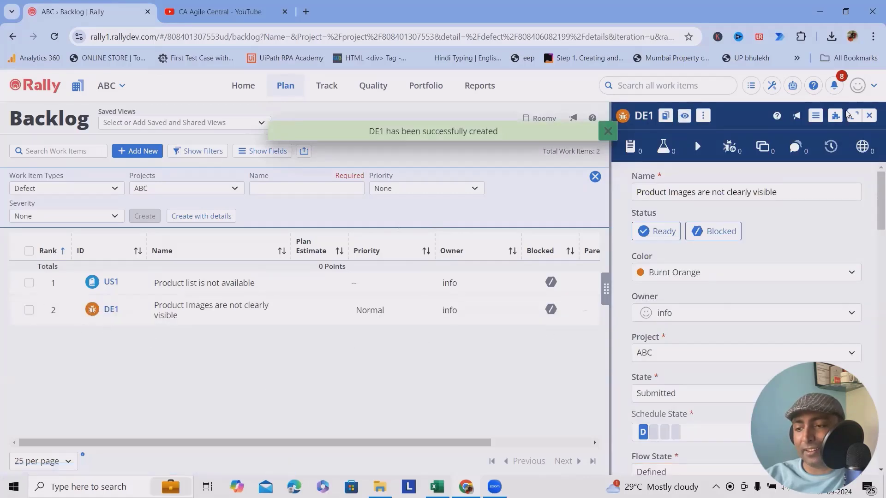
Close the DE1 panel, reopen DE1 from the backlog and view its Tasks.
{"action": "left_click", "coordinate": [869, 115]}
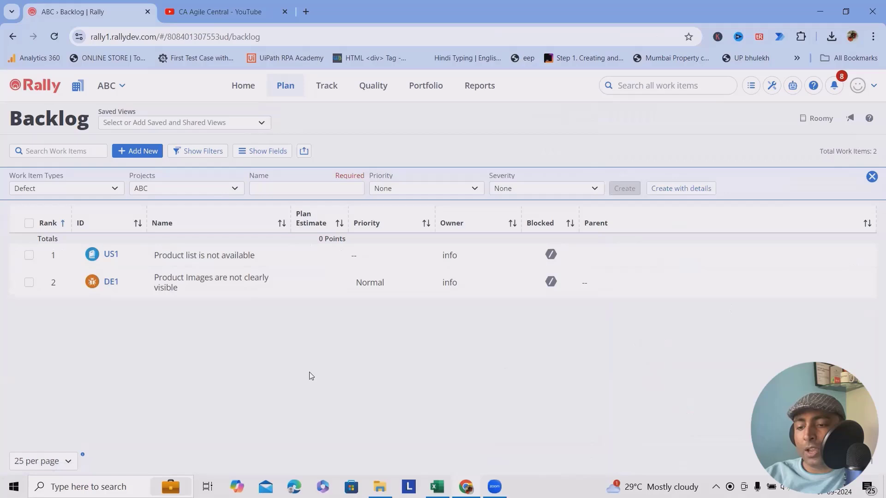
{"action": "left_click", "coordinate": [112, 288]}
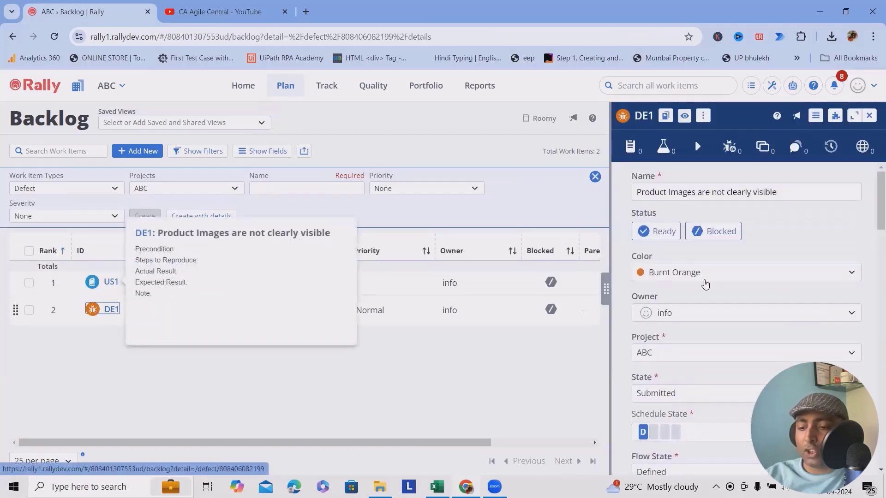
{"action": "scroll", "coordinate": [678, 337], "scroll_direction": "down", "scroll_amount": 6}
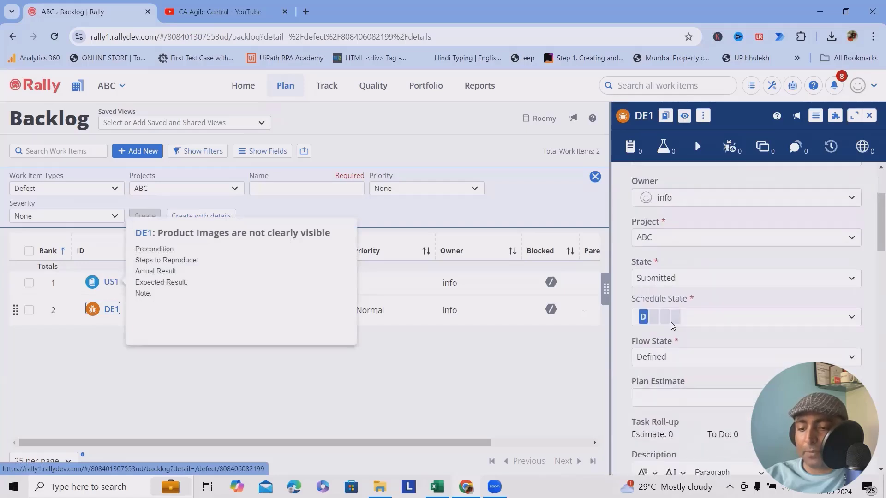
{"action": "scroll", "coordinate": [678, 337], "scroll_direction": "down", "scroll_amount": 10}
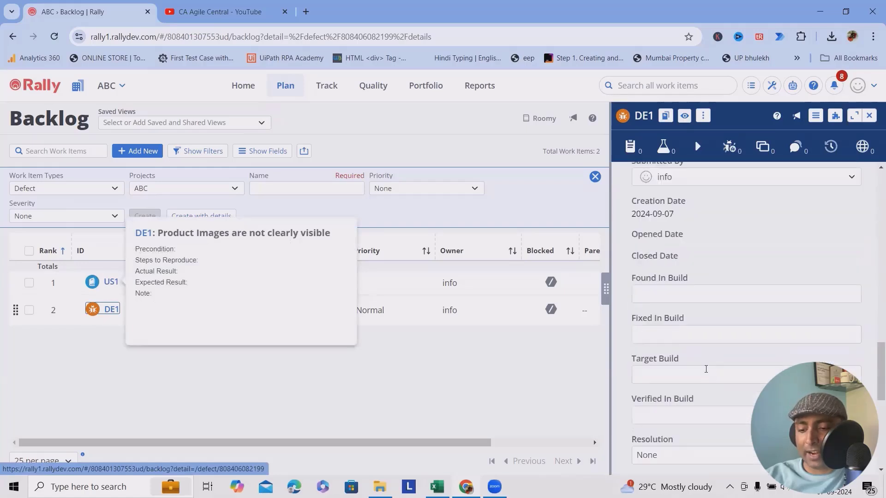
{"action": "scroll", "coordinate": [738, 365], "scroll_direction": "up", "scroll_amount": 15}
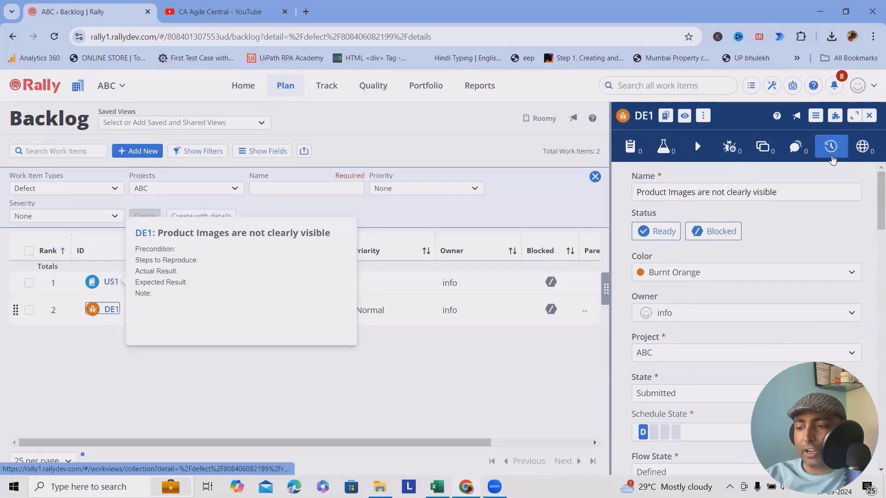
{"action": "left_click", "coordinate": [633, 160]}
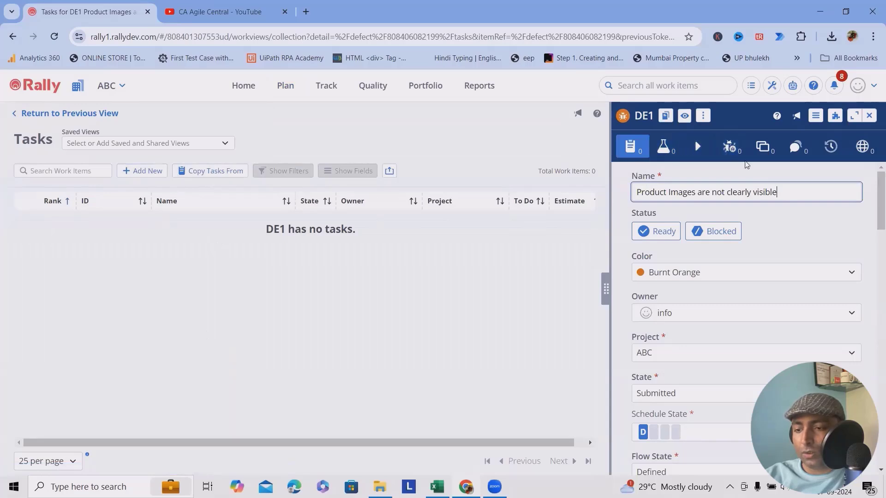
Insert the th (2) image into the description after Steps to Reproduce.
{"action": "left_click", "coordinate": [854, 115]}
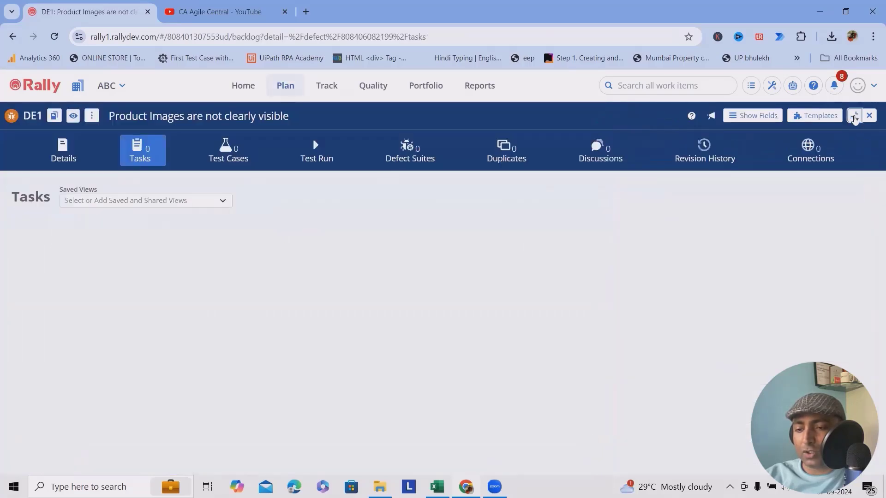
{"action": "scroll", "coordinate": [735, 392], "scroll_direction": "down", "scroll_amount": 6}
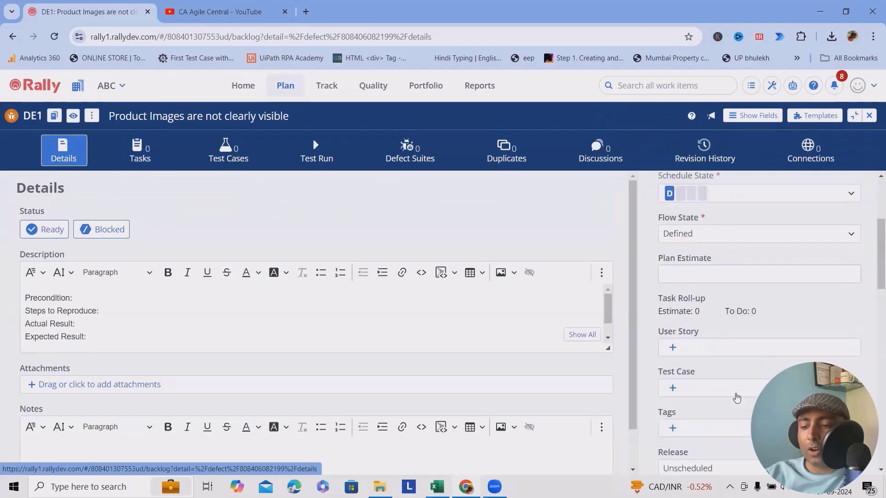
{"action": "left_click", "coordinate": [237, 316]}
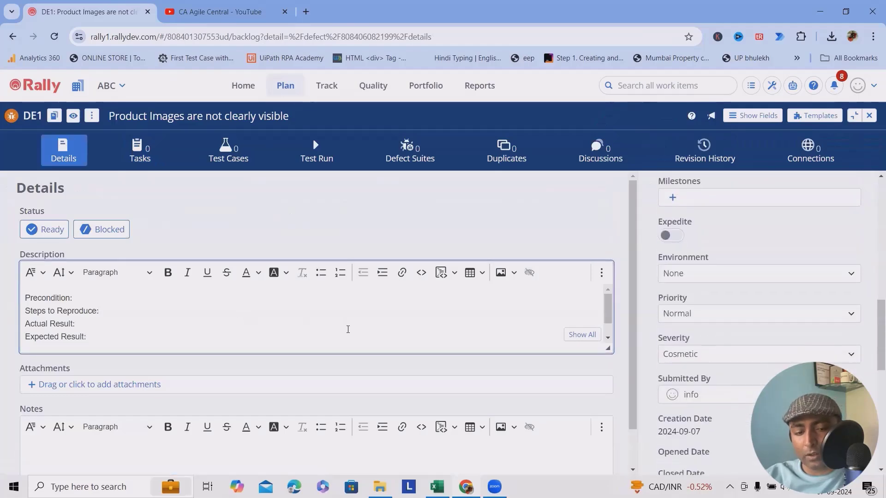
{"action": "left_click", "coordinate": [501, 272]}
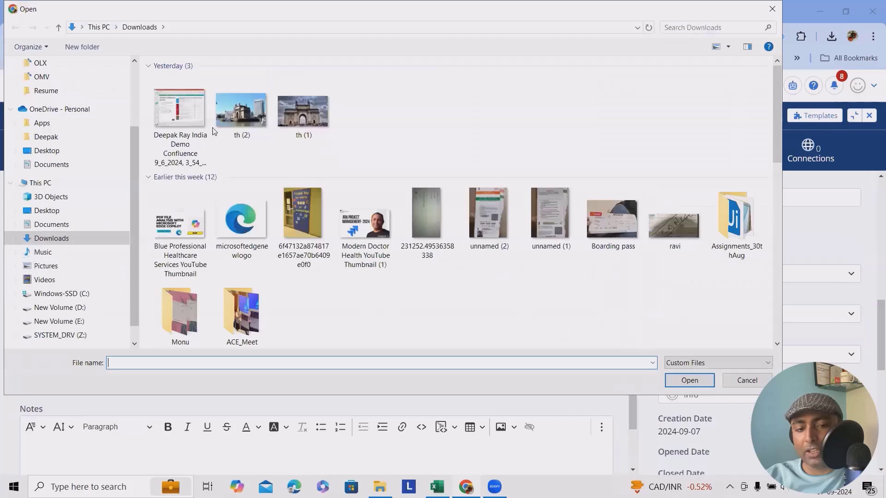
{"action": "left_click", "coordinate": [240, 124]}
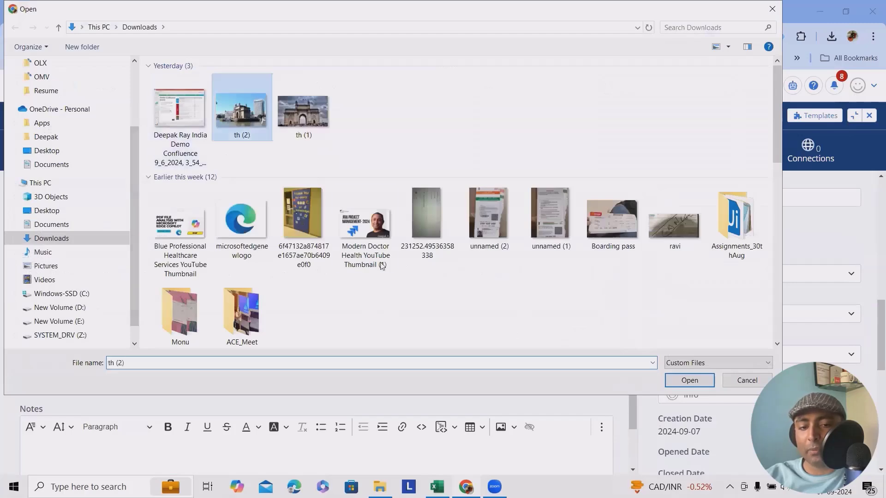
{"action": "left_click", "coordinate": [689, 381]}
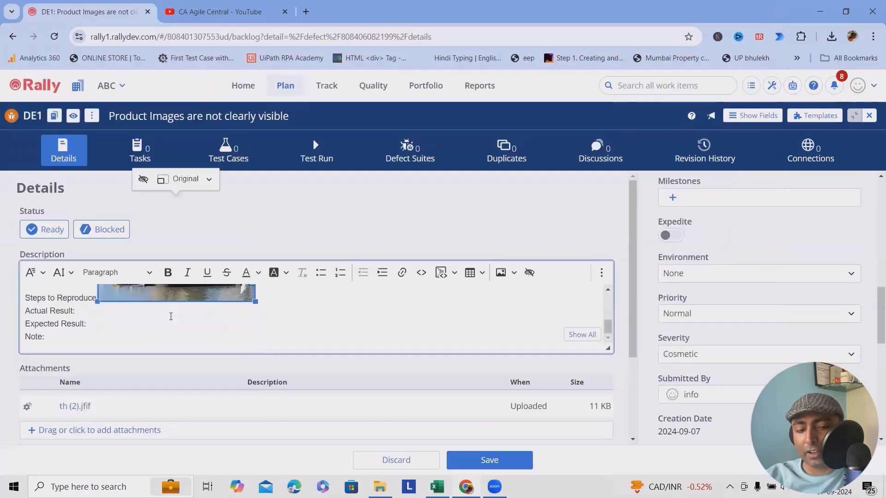
{"action": "scroll", "coordinate": [183, 348], "scroll_direction": "down", "scroll_amount": 3}
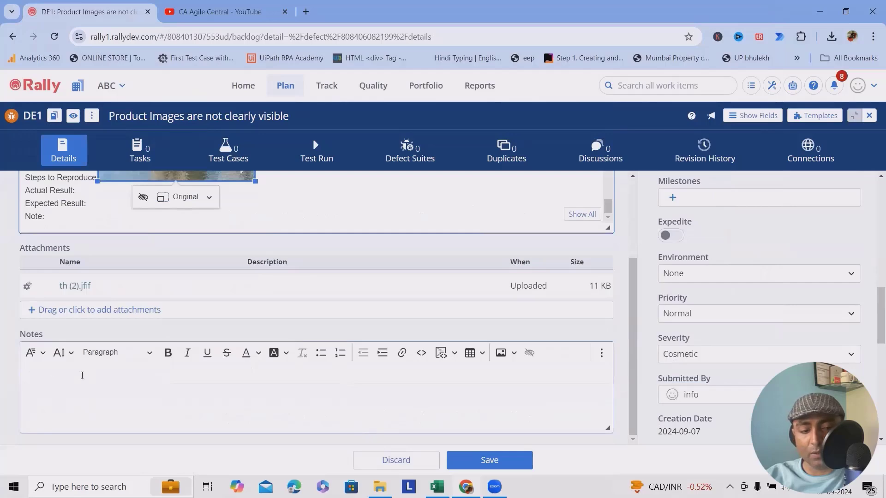
Attach the UserStoryImportTemplate file to DE1 and save the defect.
{"action": "left_click", "coordinate": [100, 309]}
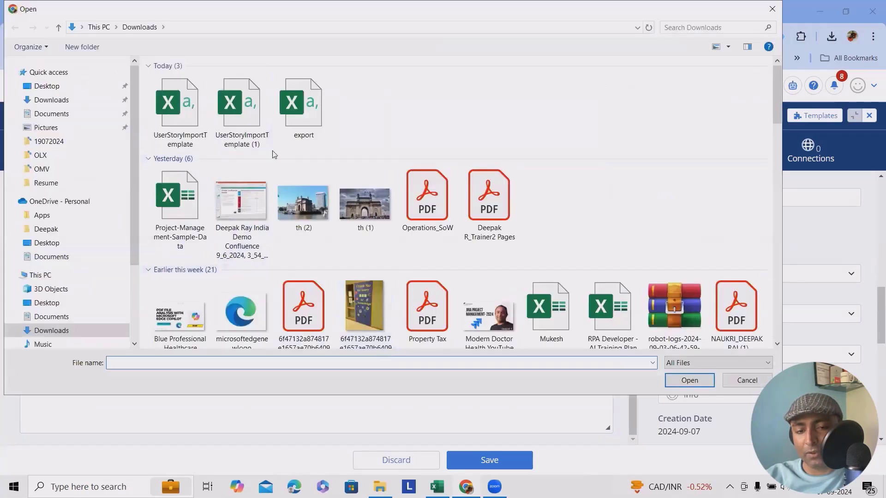
{"action": "left_click", "coordinate": [163, 148]}
{"action": "left_click", "coordinate": [687, 381]}
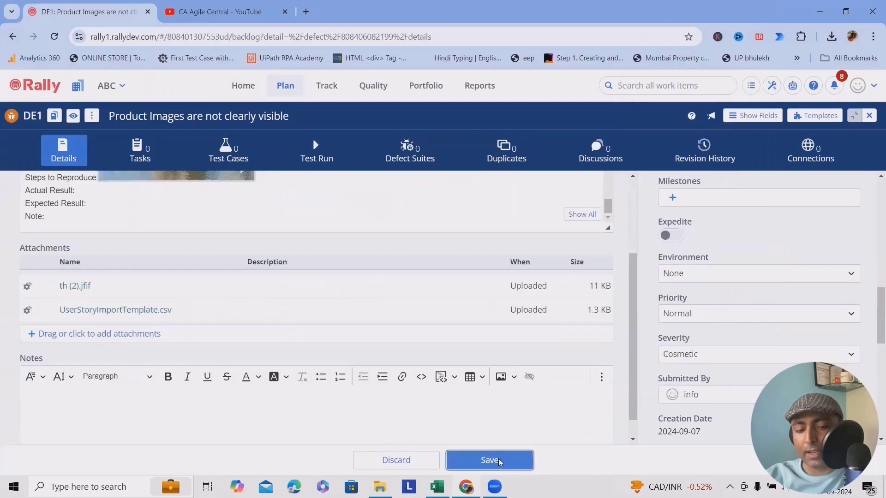
{"action": "left_click", "coordinate": [497, 460]}
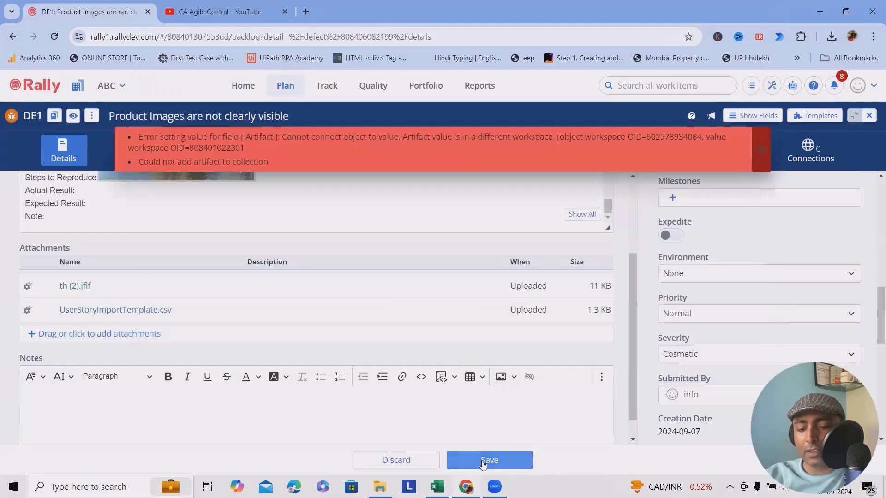
{"action": "left_click", "coordinate": [488, 460]}
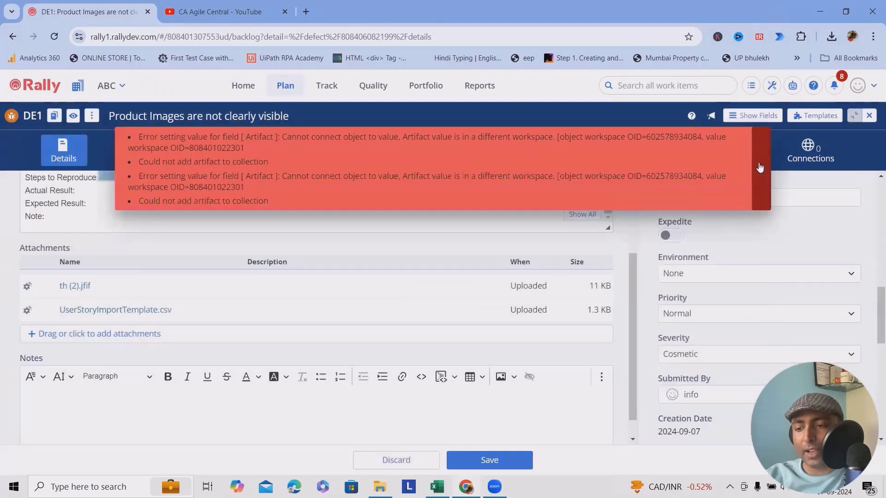
{"action": "left_click", "coordinate": [759, 167]}
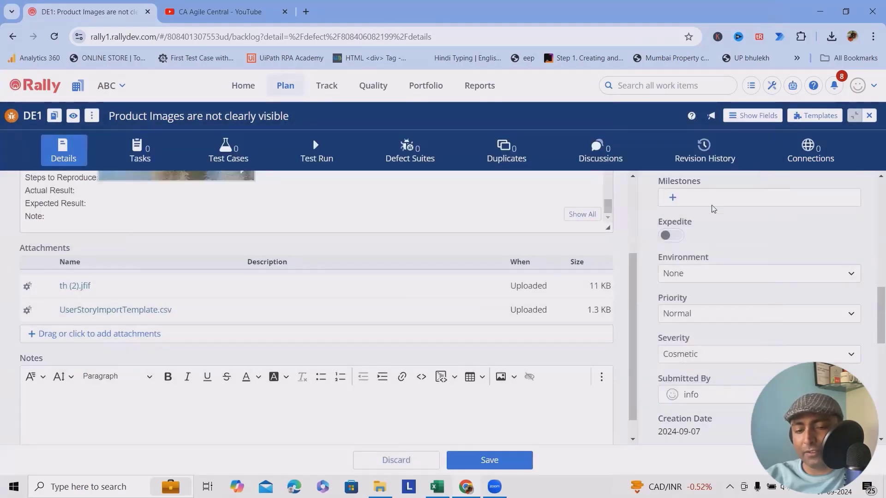
Delete the inline image from the description and save DE1 again.
{"action": "scroll", "coordinate": [185, 284], "scroll_direction": "up", "scroll_amount": 3}
{"action": "left_click", "coordinate": [241, 296]}
{"action": "scroll", "coordinate": [246, 300], "scroll_direction": "up", "scroll_amount": 2}
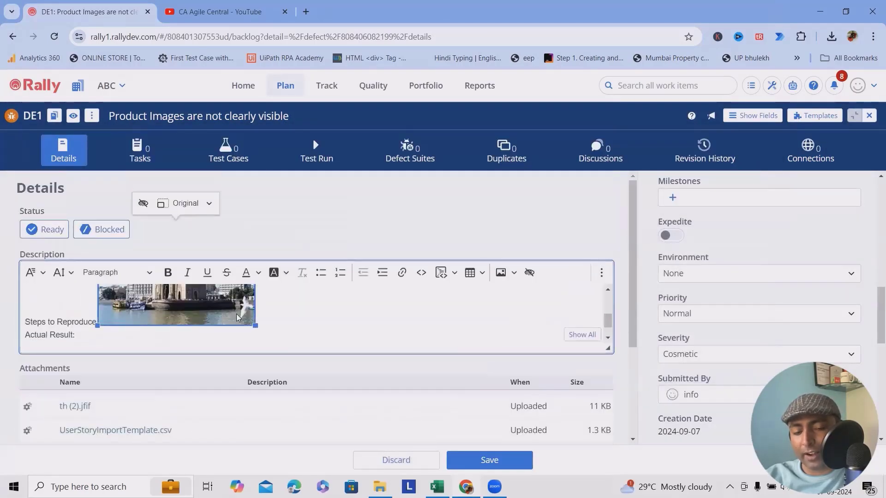
{"action": "key", "text": "Delete"}
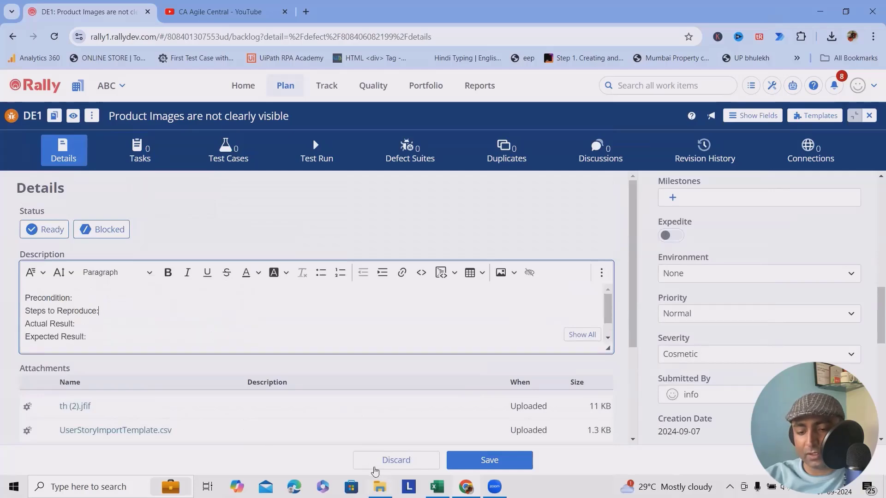
{"action": "left_click", "coordinate": [521, 462]}
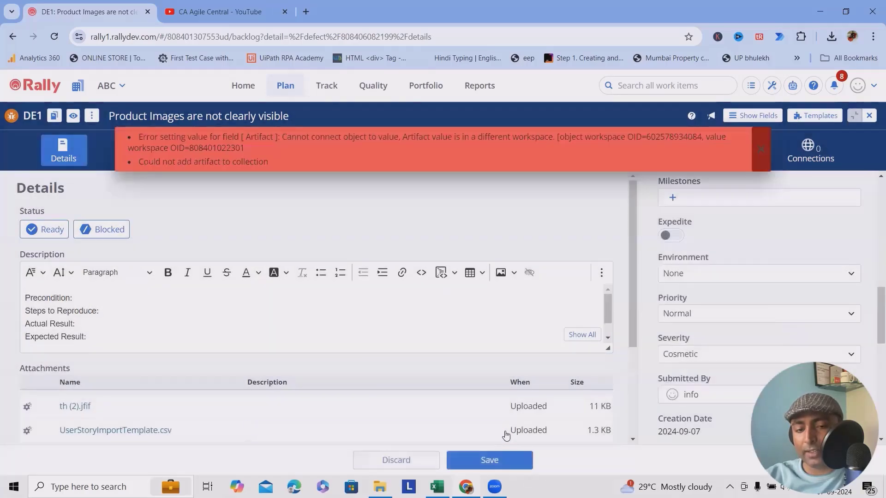
{"action": "scroll", "coordinate": [393, 399], "scroll_direction": "down", "scroll_amount": 2}
{"action": "scroll", "coordinate": [393, 400], "scroll_direction": "up", "scroll_amount": 3}
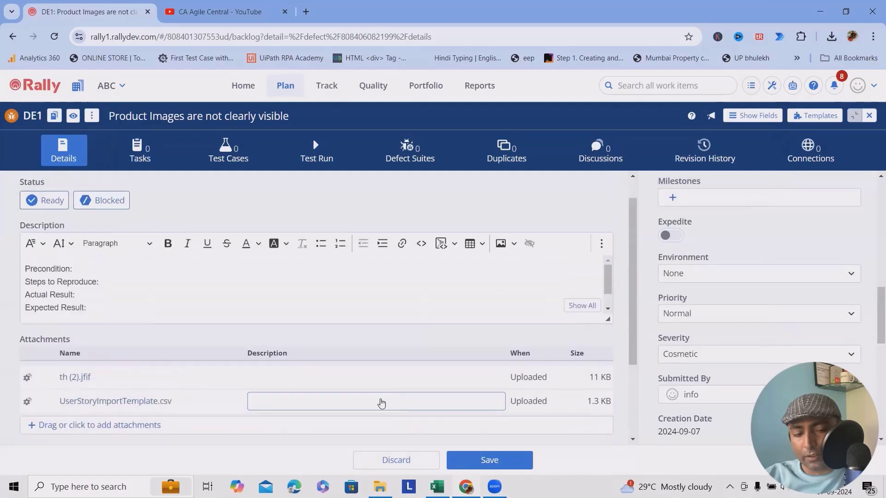